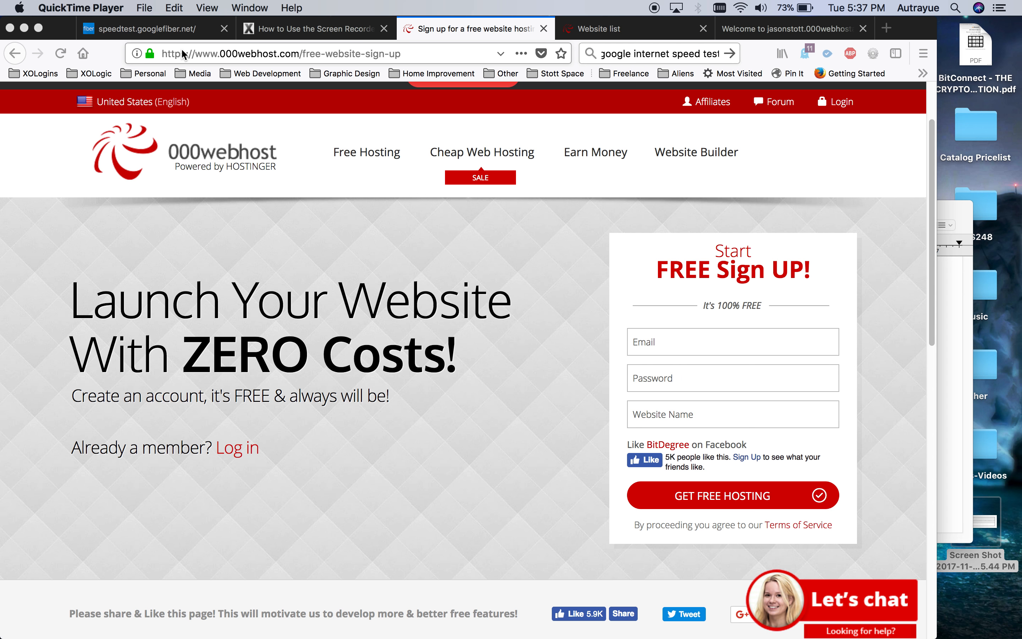
# Go to the 000webhost homepage and open the Free Sign Up page.
pyautogui.click(173, 51)
pyautogui.click(164, 53)
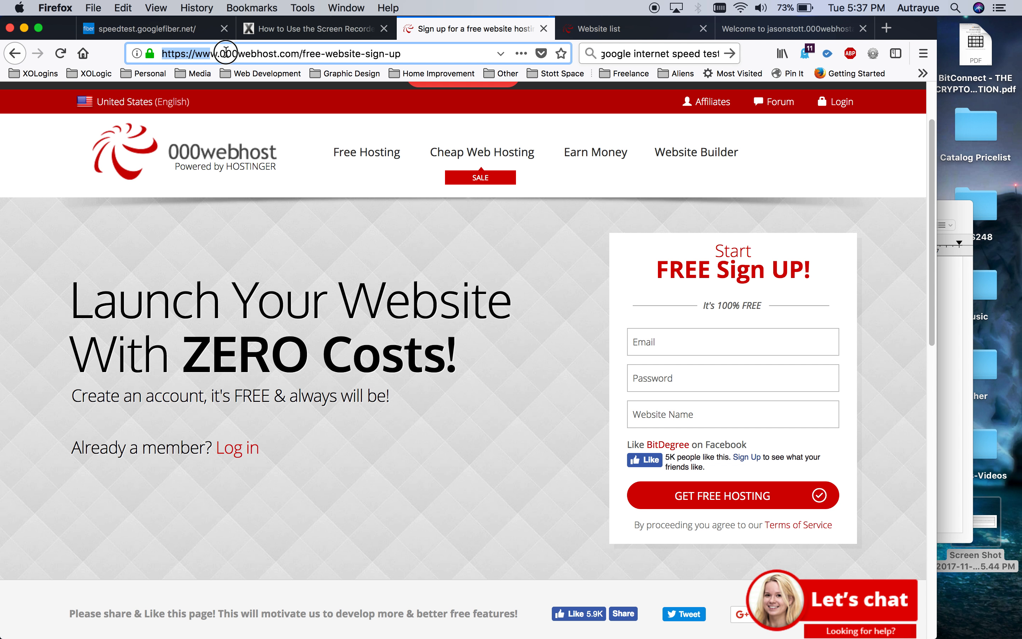
pyautogui.moveTo(304, 42); pyautogui.dragTo(406, 50)
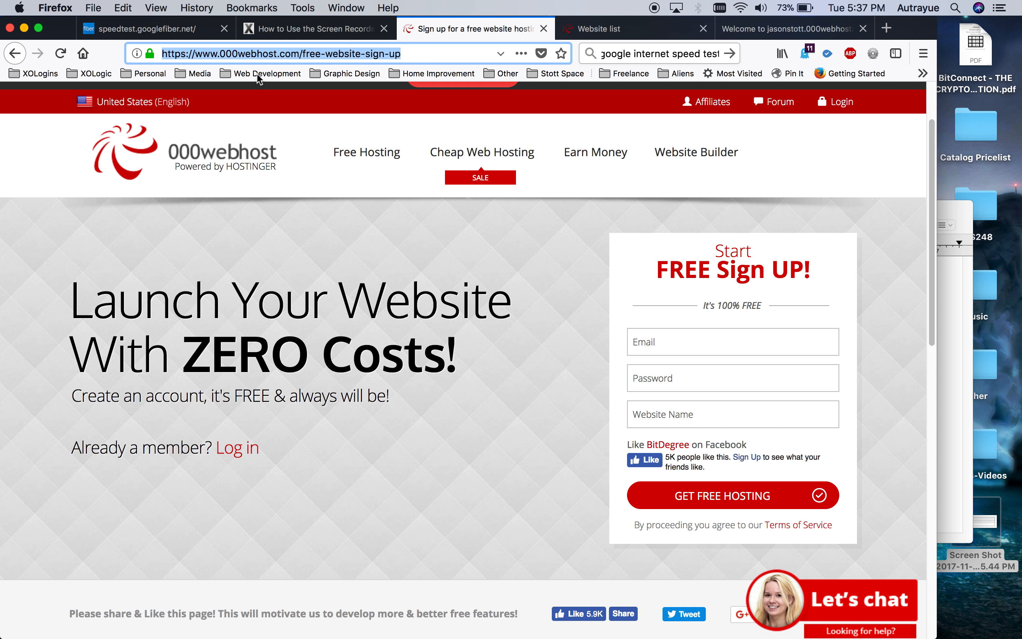
pyautogui.click(191, 150)
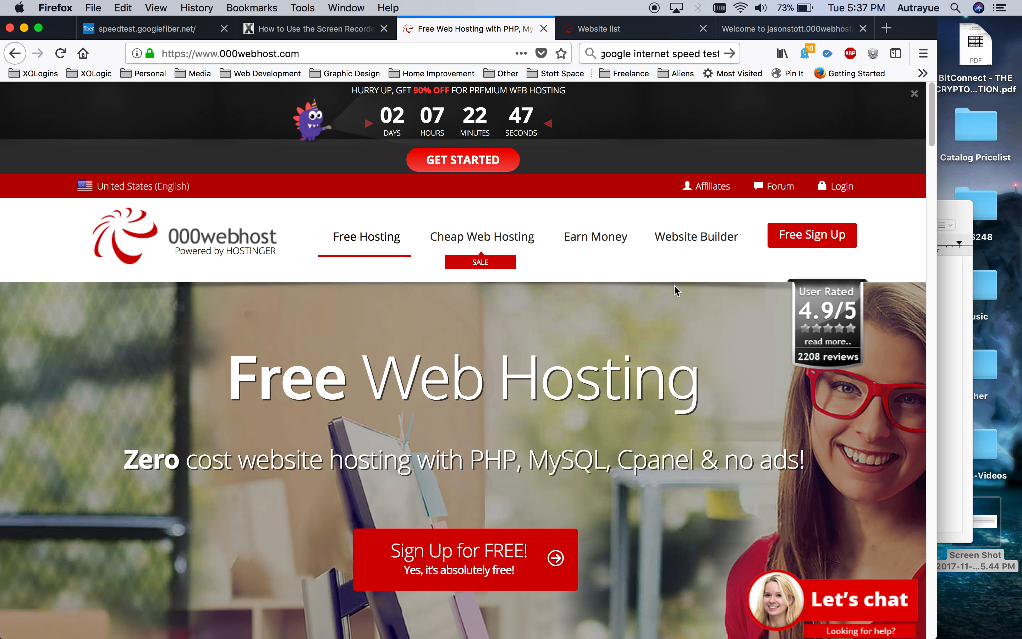
pyautogui.click(796, 245)
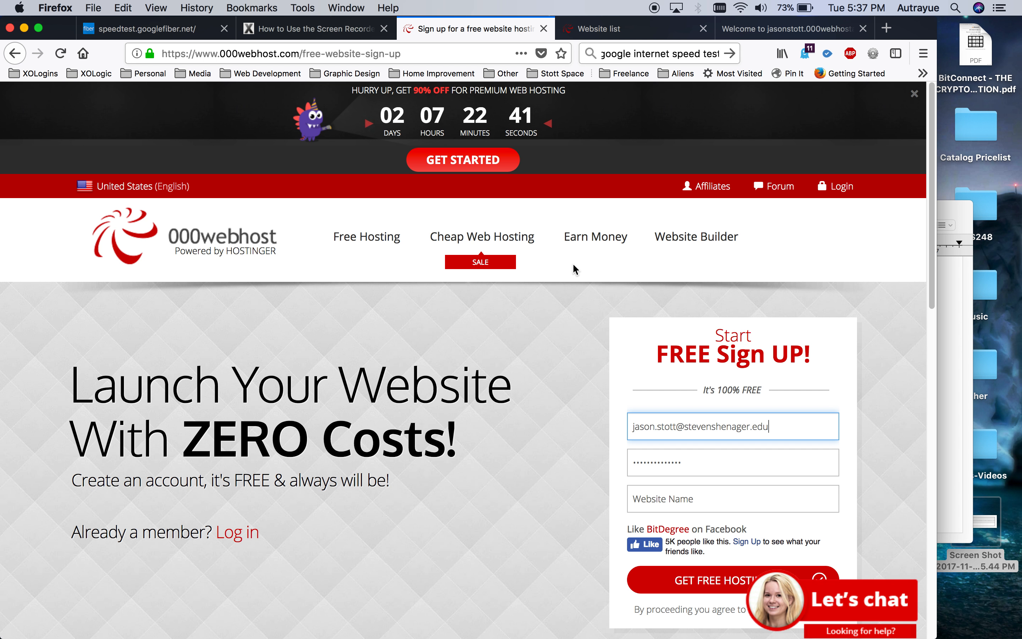
# Clear the sign-up form's prefilled email and password, then go to the Website list.
pyautogui.click(785, 424)
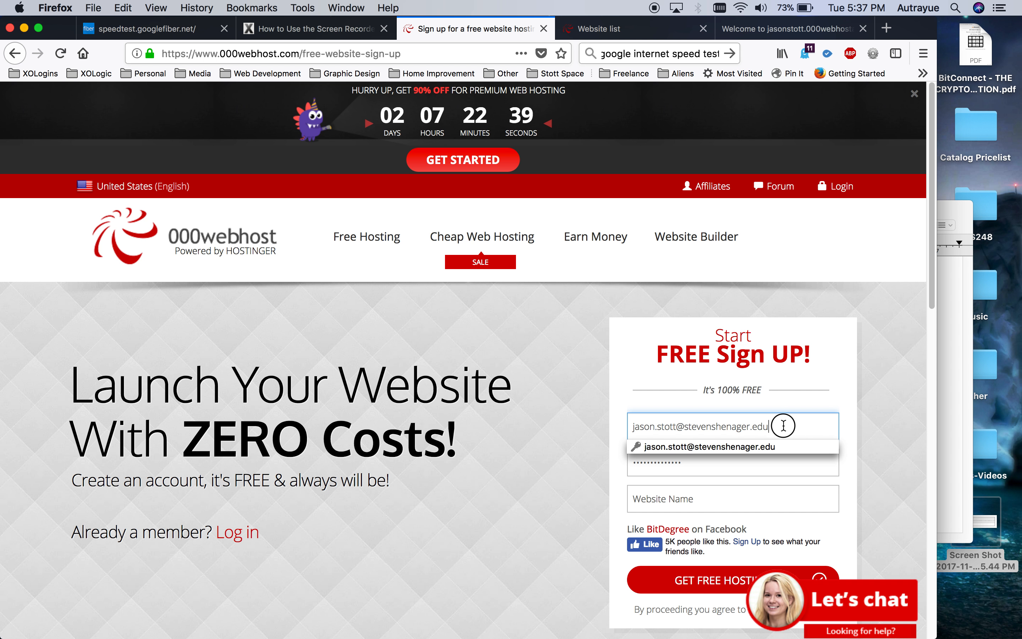
pyautogui.press('super+a')
pyautogui.press('BackSpace')
pyautogui.click(706, 469)
pyautogui.press('super+a')
pyautogui.press('BackSpace')
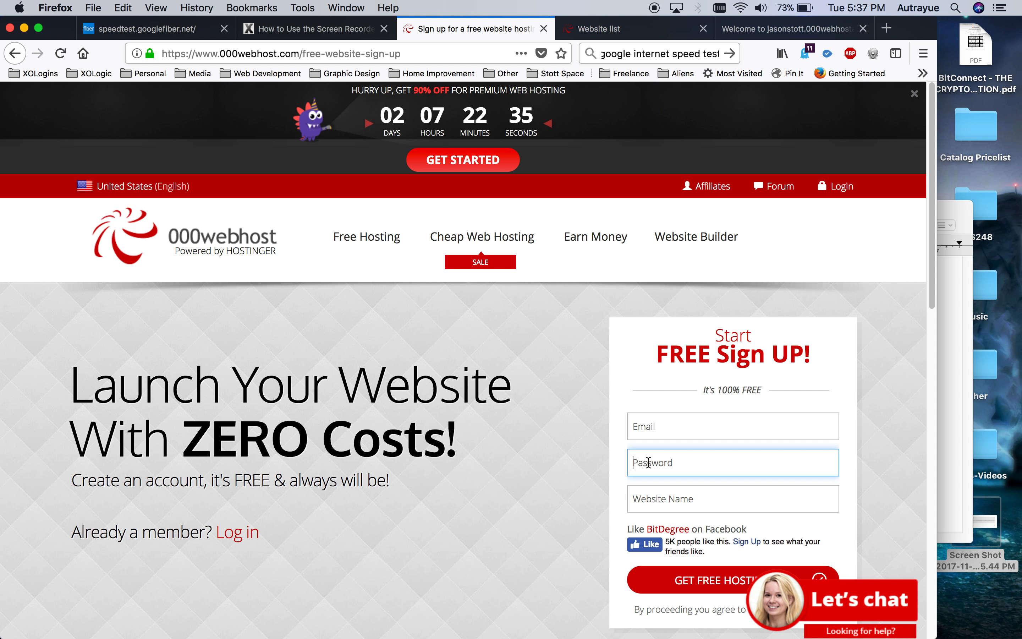
pyautogui.click(663, 504)
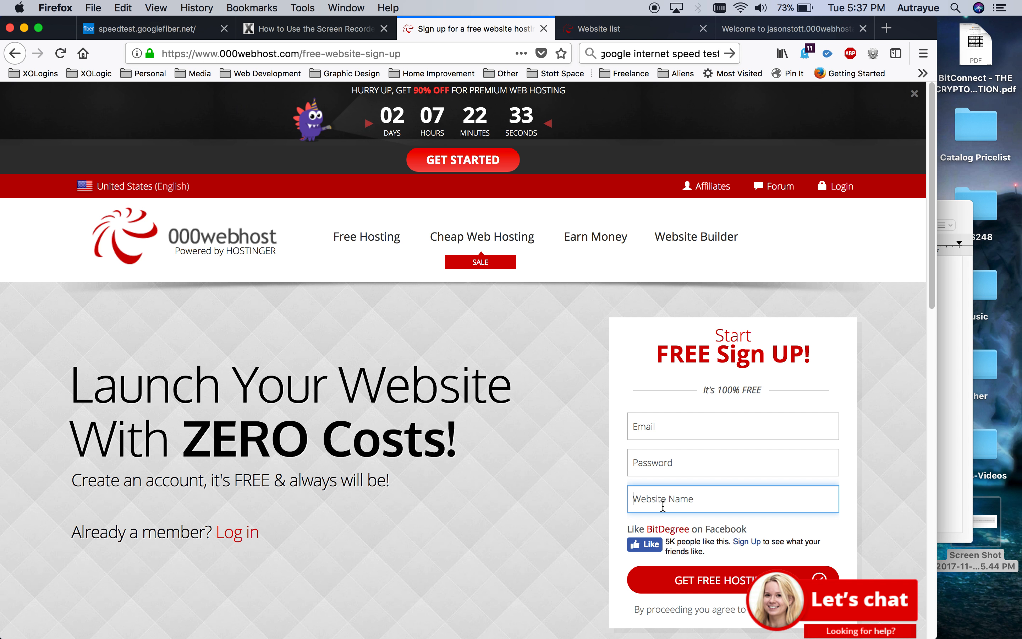
pyautogui.scroll(-3, 663, 505)
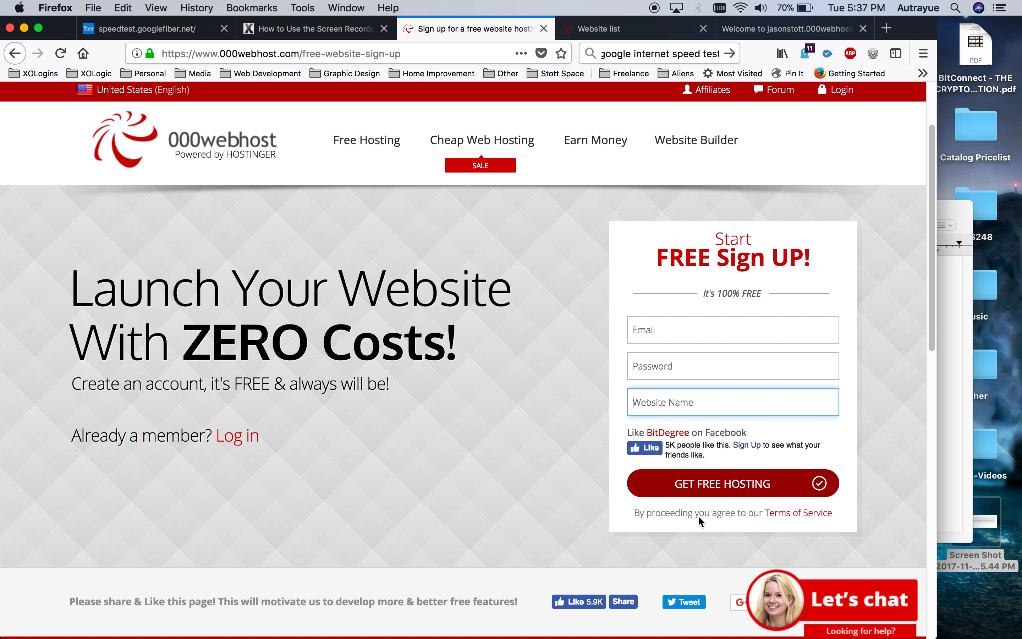
pyautogui.click(600, 29)
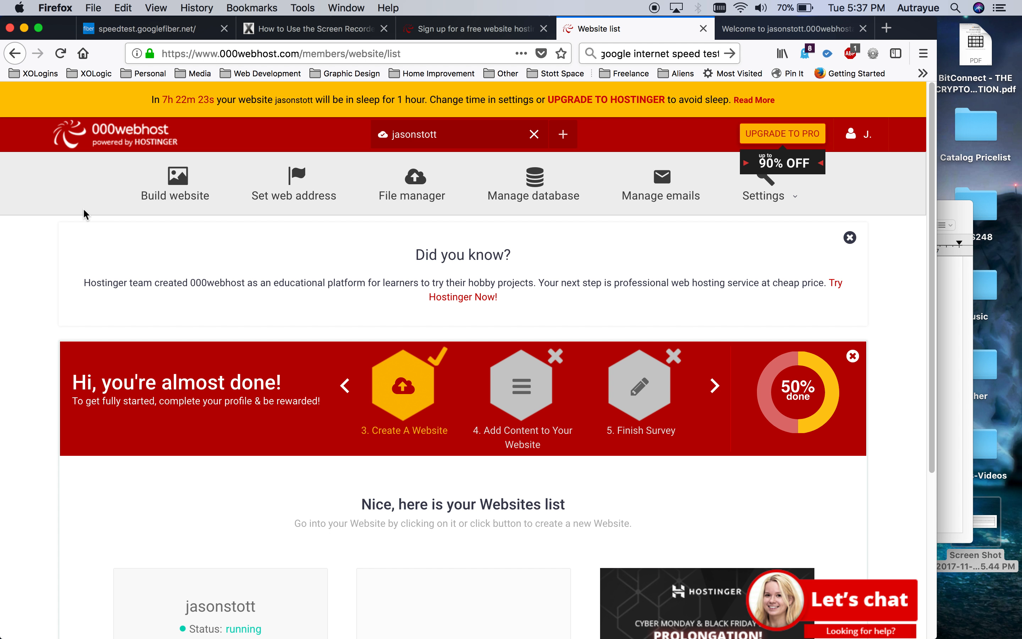
# Manage the listed website and open its 000webhostapp.com link in a new tab.
pyautogui.scroll(-5, 84, 213)
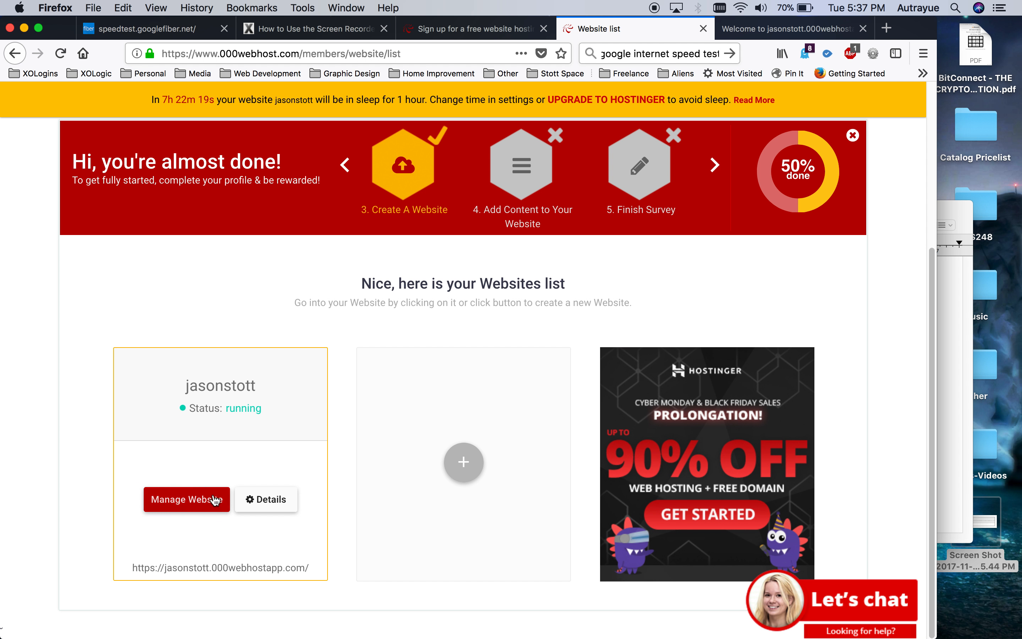
pyautogui.click(201, 499)
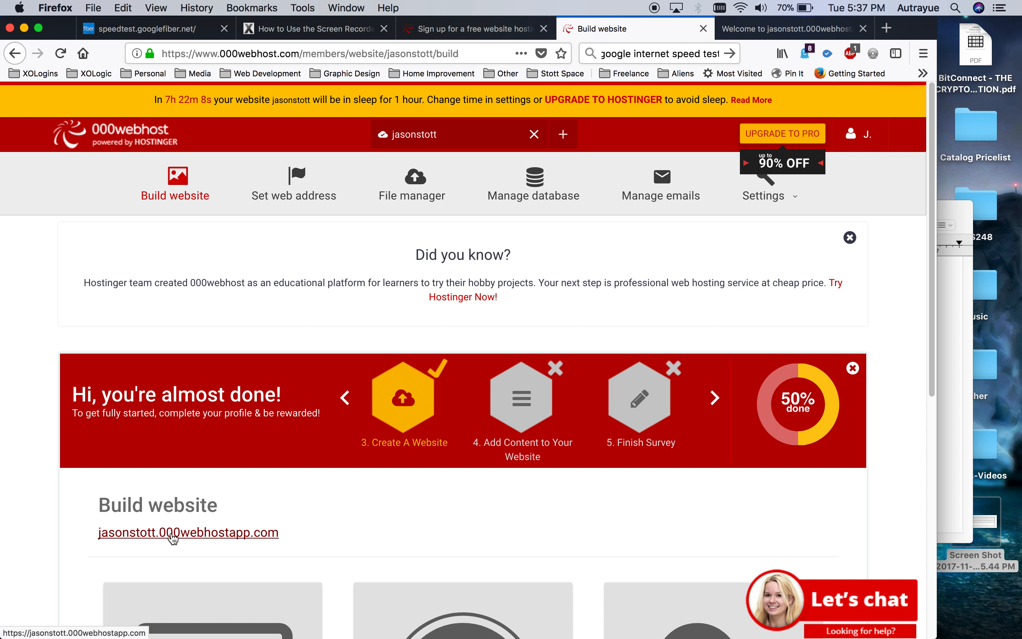
pyautogui.click(172, 535)
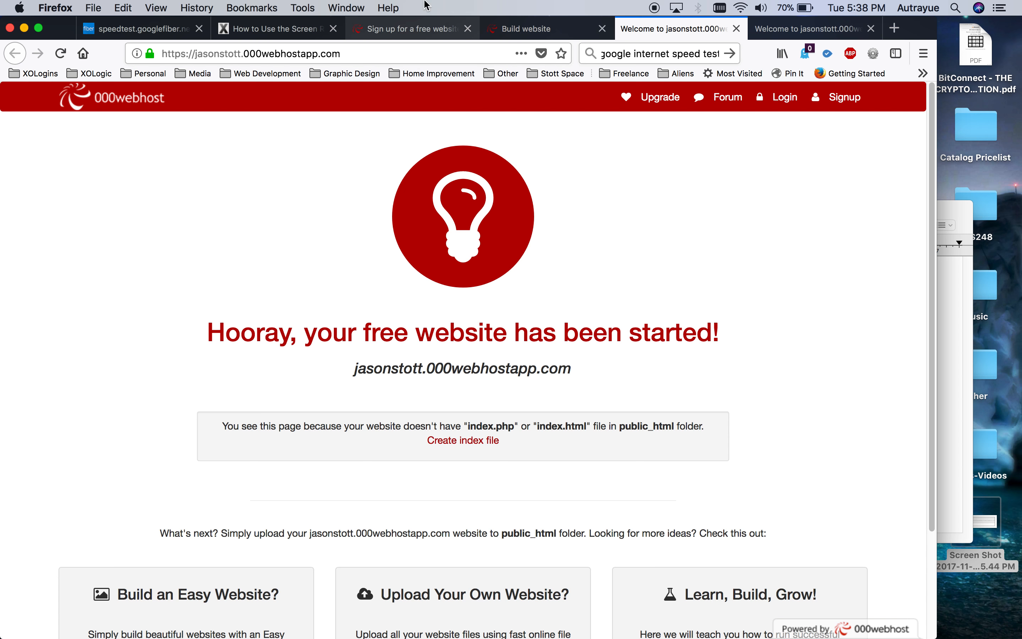
# Return to the Build website dashboard and open Manage database.
pyautogui.click(539, 30)
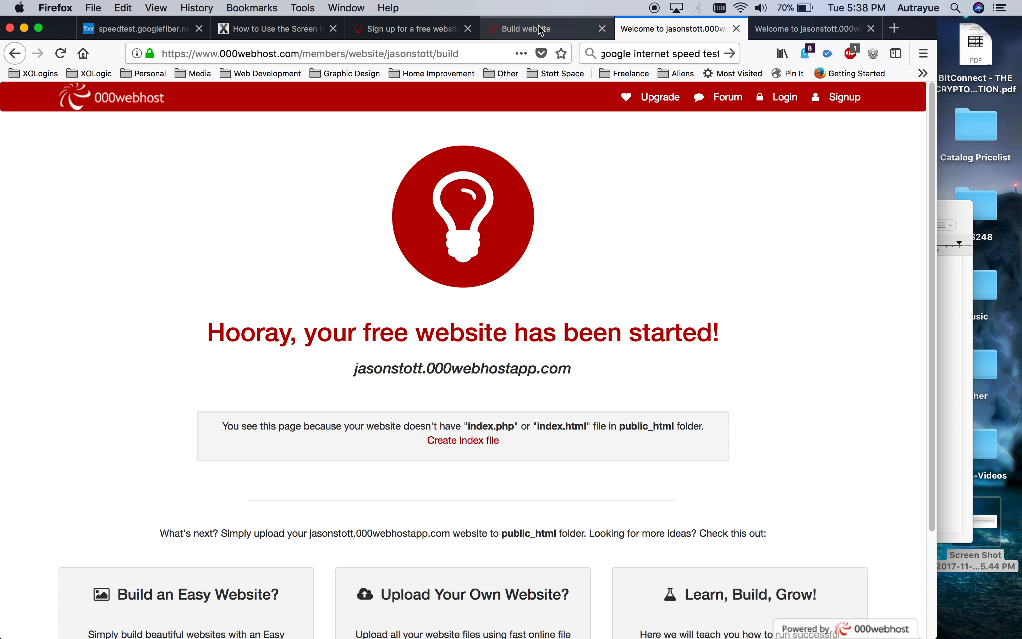
pyautogui.scroll(-5, 293, 295)
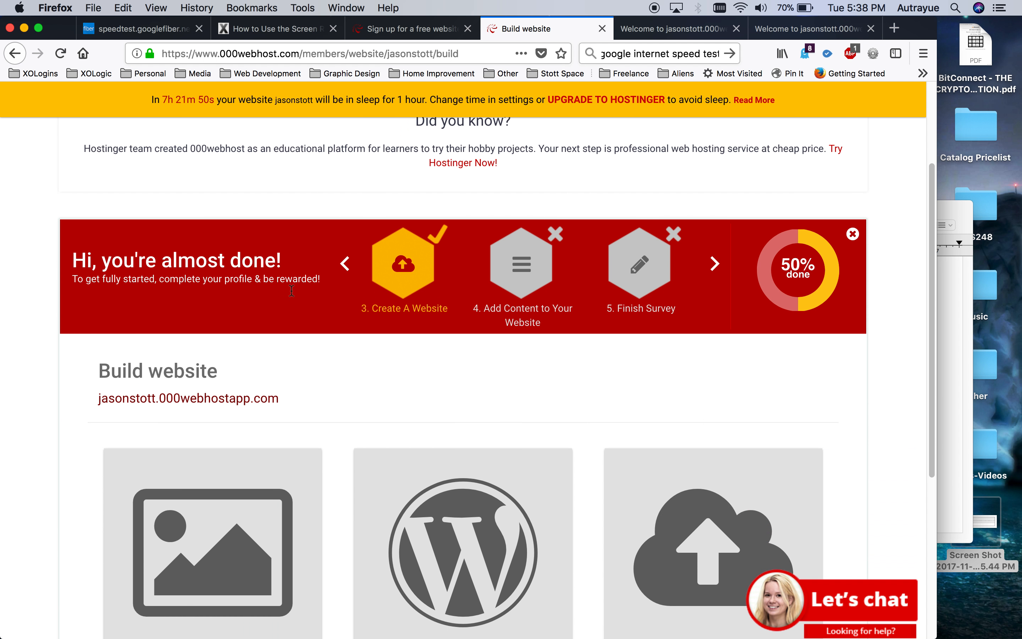
pyautogui.scroll(5, 293, 295)
pyautogui.scroll(-5, 292, 295)
pyautogui.scroll(-3, 291, 296)
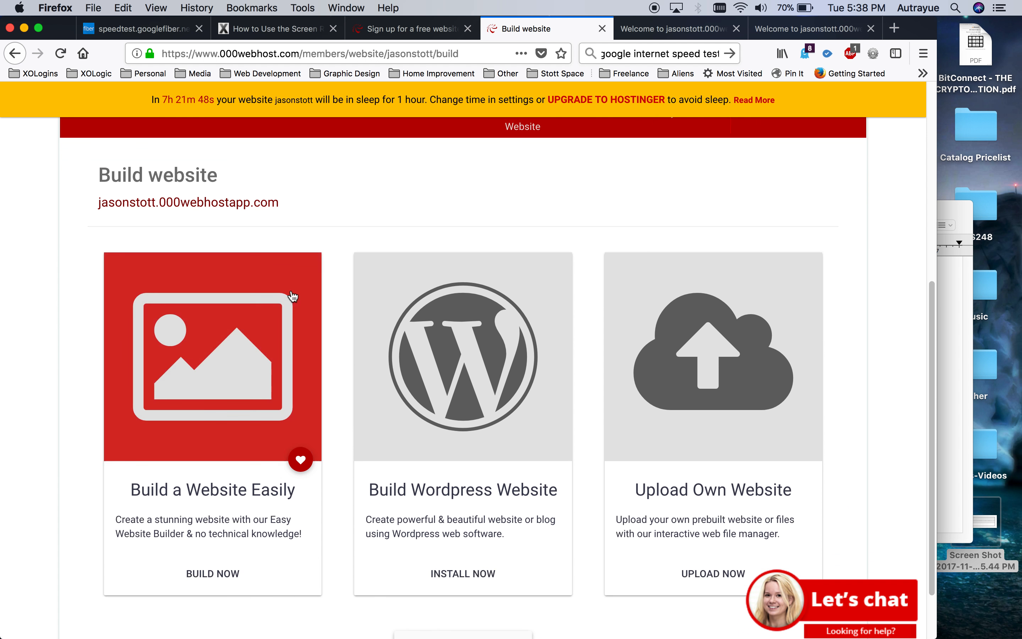
pyautogui.scroll(10, 292, 293)
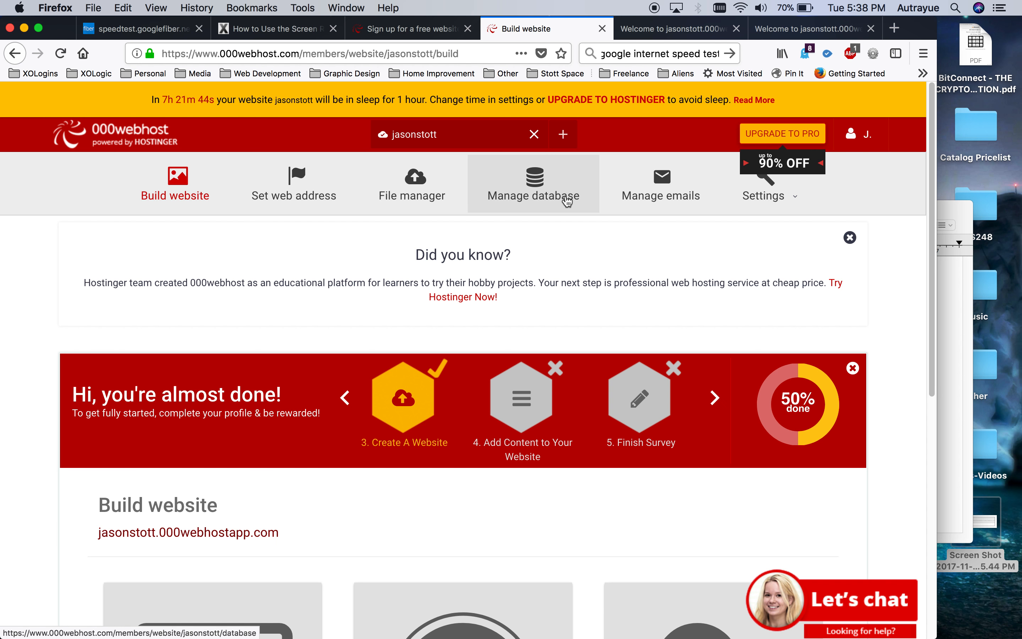
pyautogui.click(538, 192)
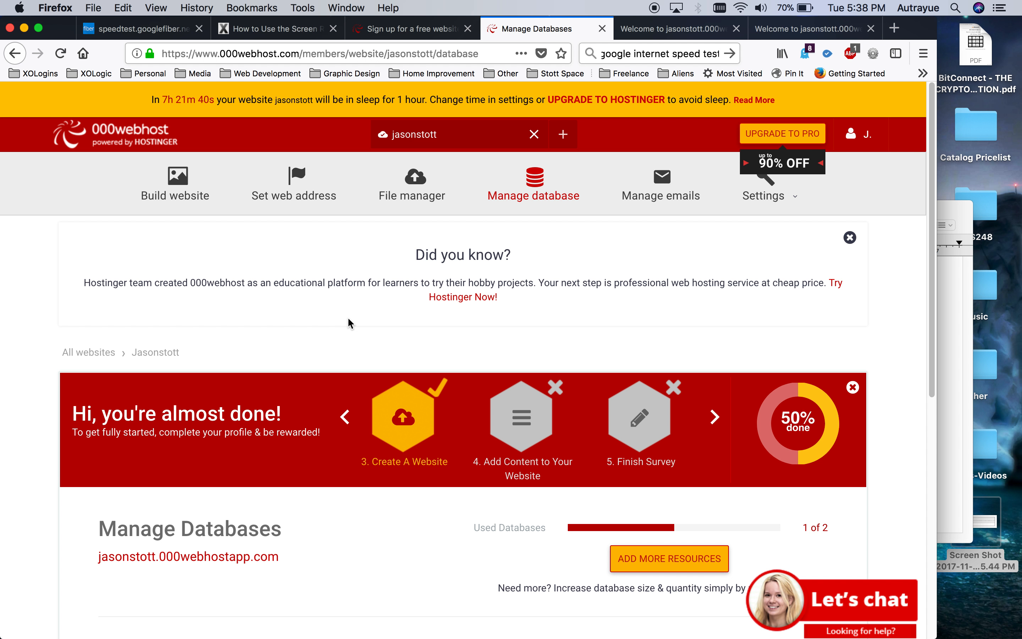
# Delete the existing example database via Manage > Delete DB, confirming the deletion.
pyautogui.scroll(-6, 348, 318)
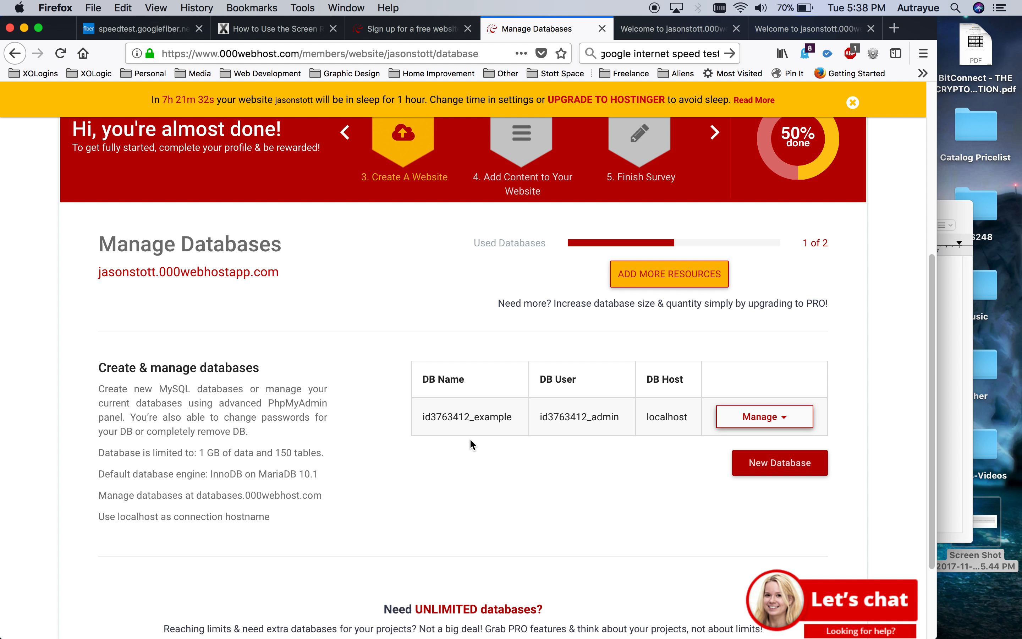
pyautogui.click(758, 420)
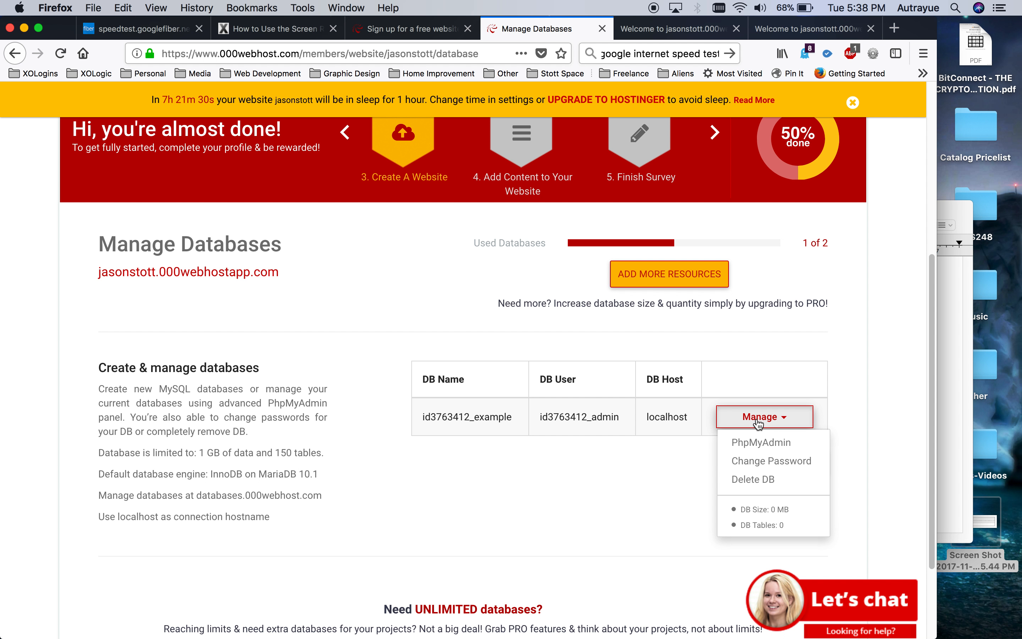
pyautogui.click(759, 486)
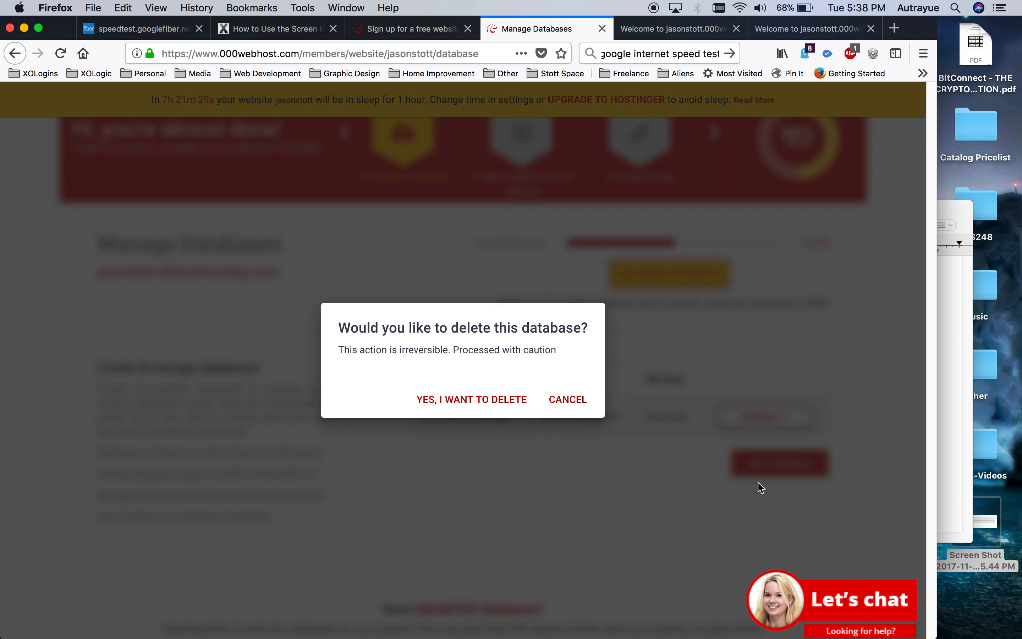
pyautogui.click(462, 408)
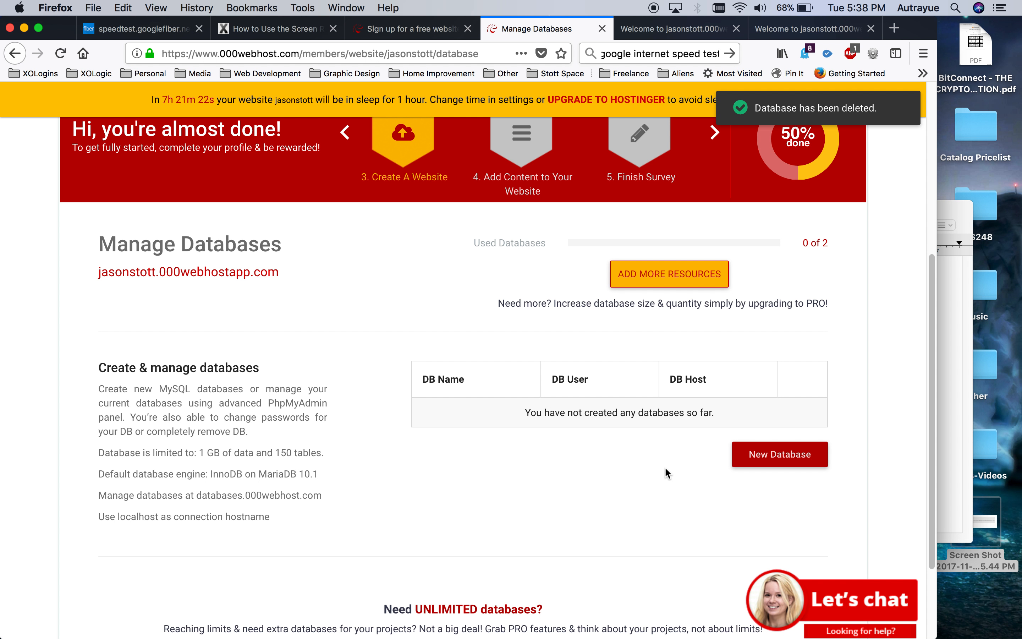
# Start a new database and clear the autofilled username and password.
pyautogui.click(776, 457)
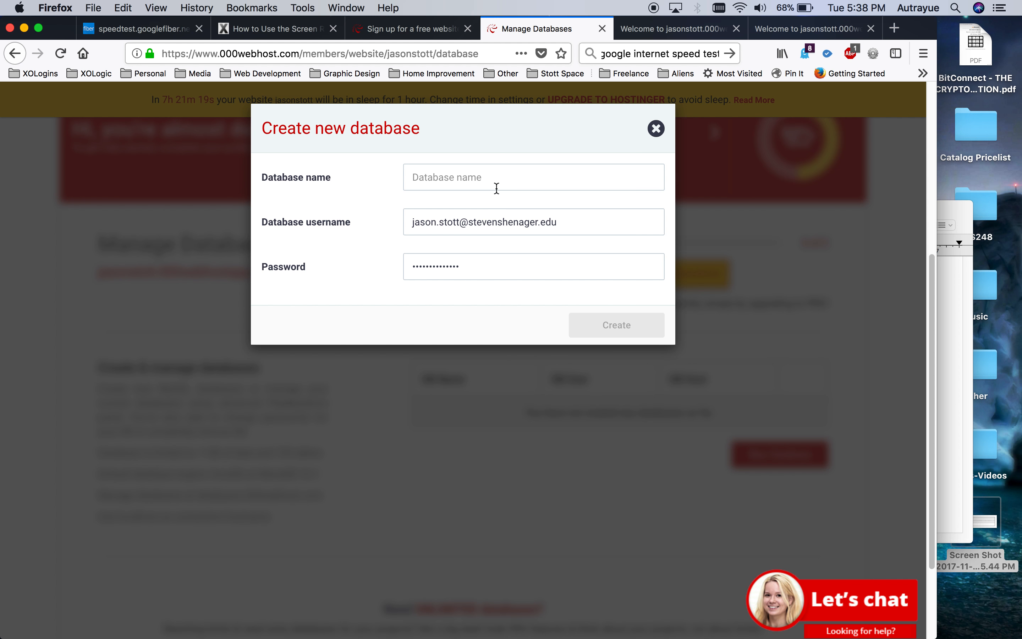
pyautogui.tripleClick(572, 222)
pyautogui.press('BackSpace')
pyautogui.doubleClick(430, 263)
pyautogui.press('BackSpace')
# Name the database 'example', enter a username and password, and create it.
pyautogui.click(444, 180)
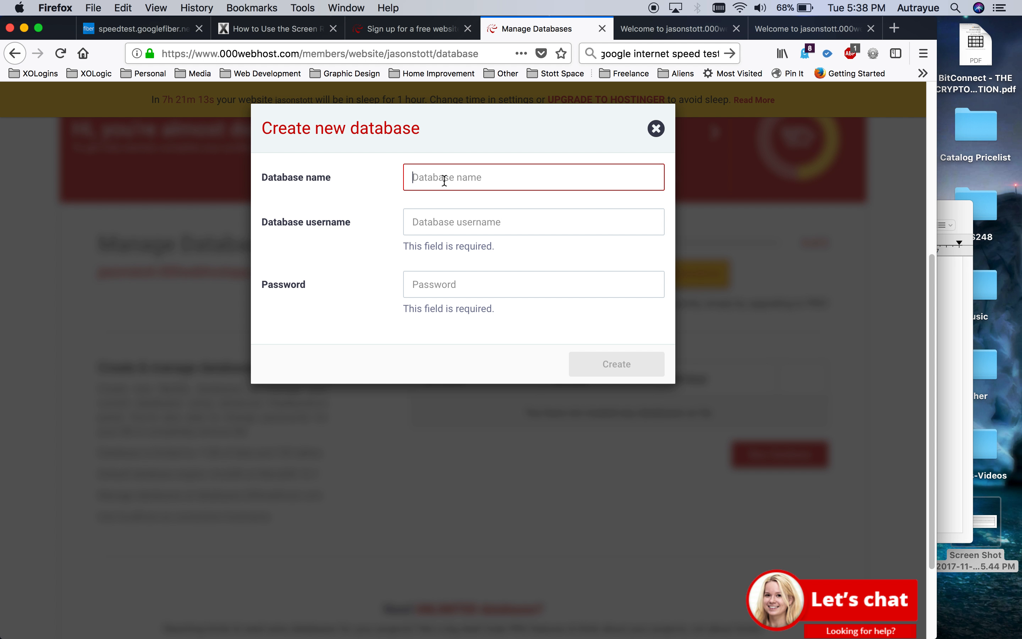
pyautogui.write('example')
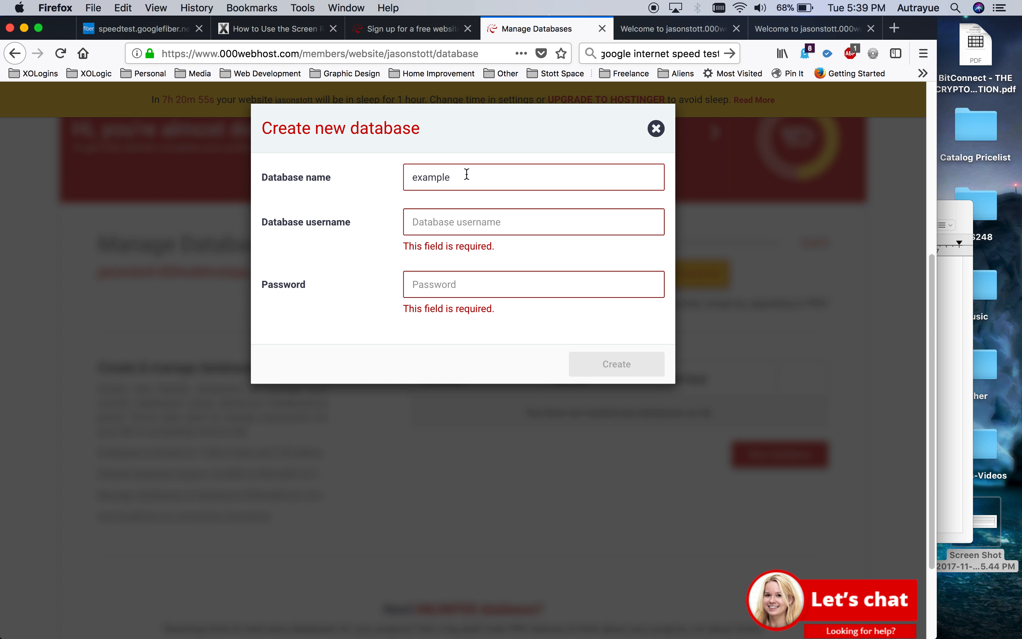
pyautogui.click(433, 224)
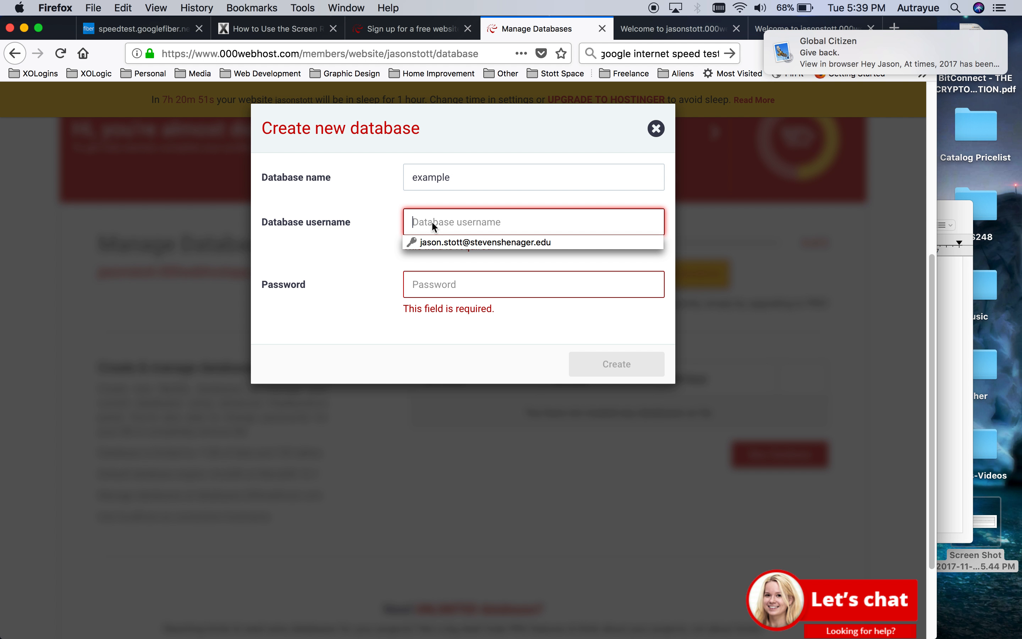
pyautogui.write('jason')
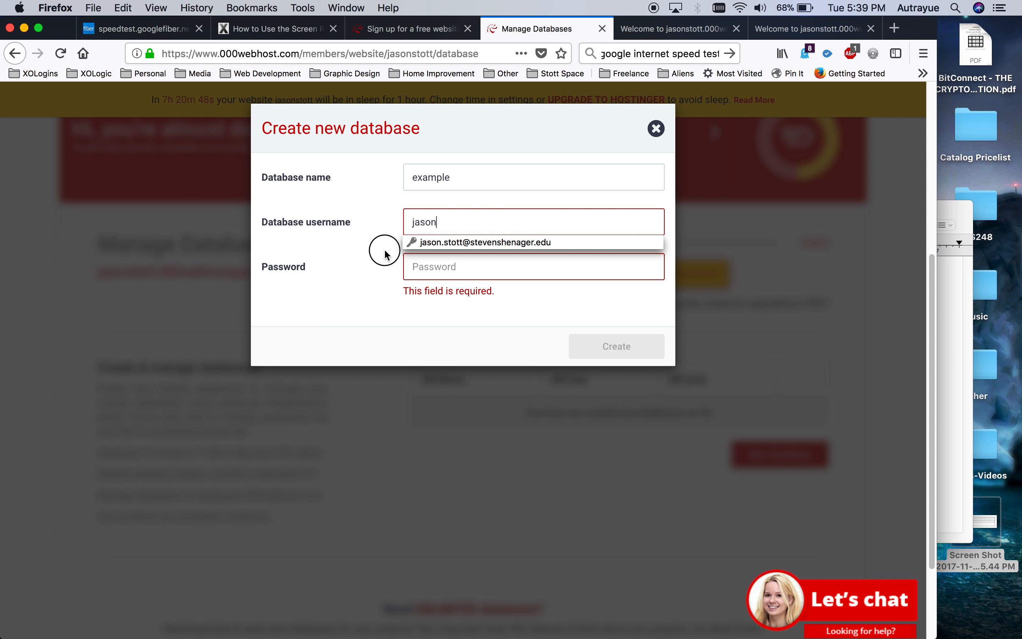
pyautogui.click(449, 270)
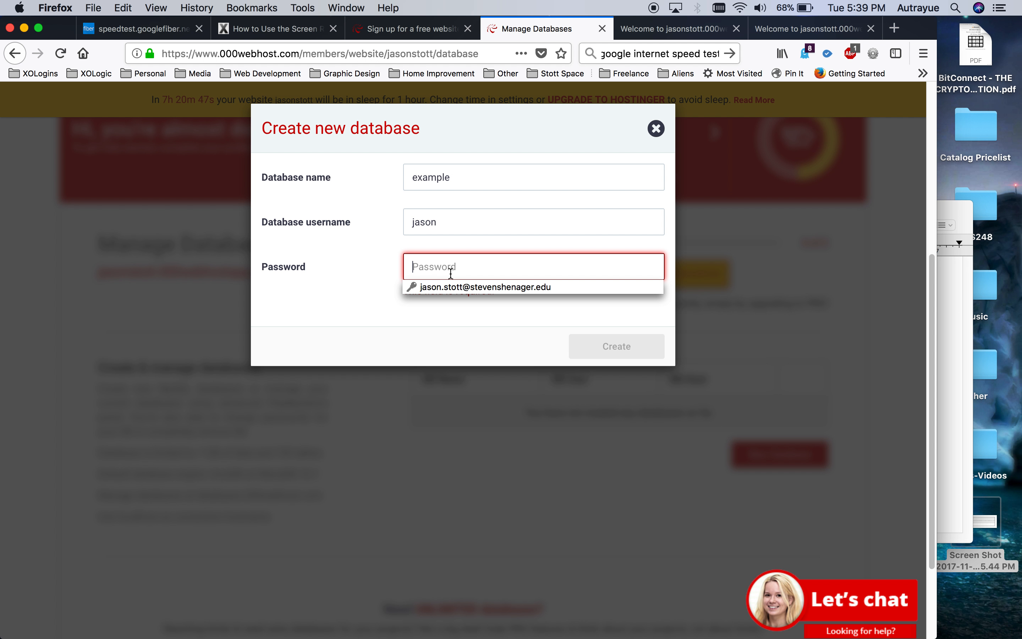
pyautogui.write('•••••')
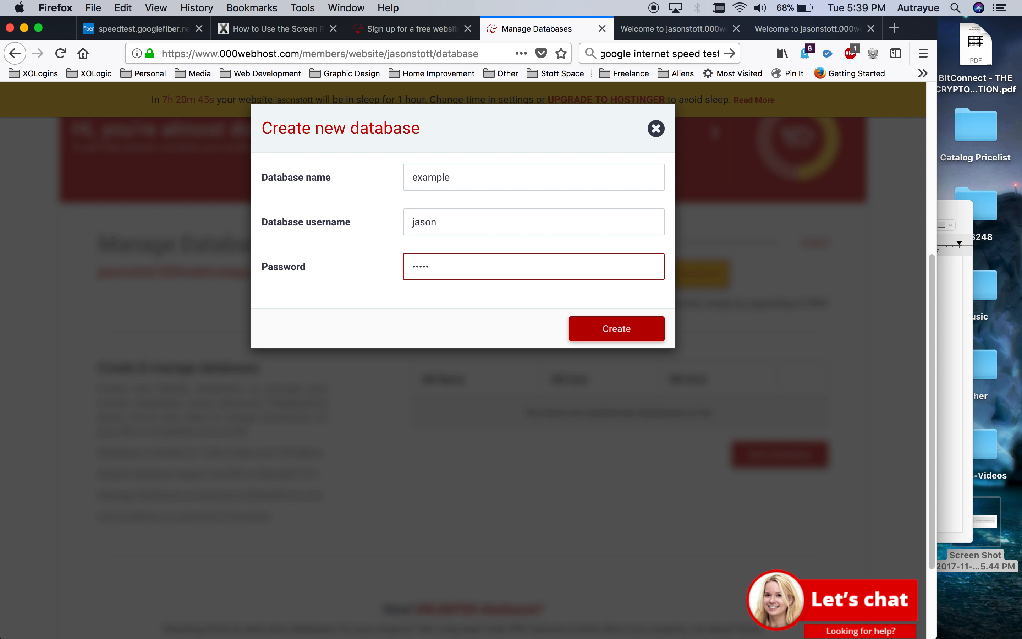
pyautogui.click(517, 297)
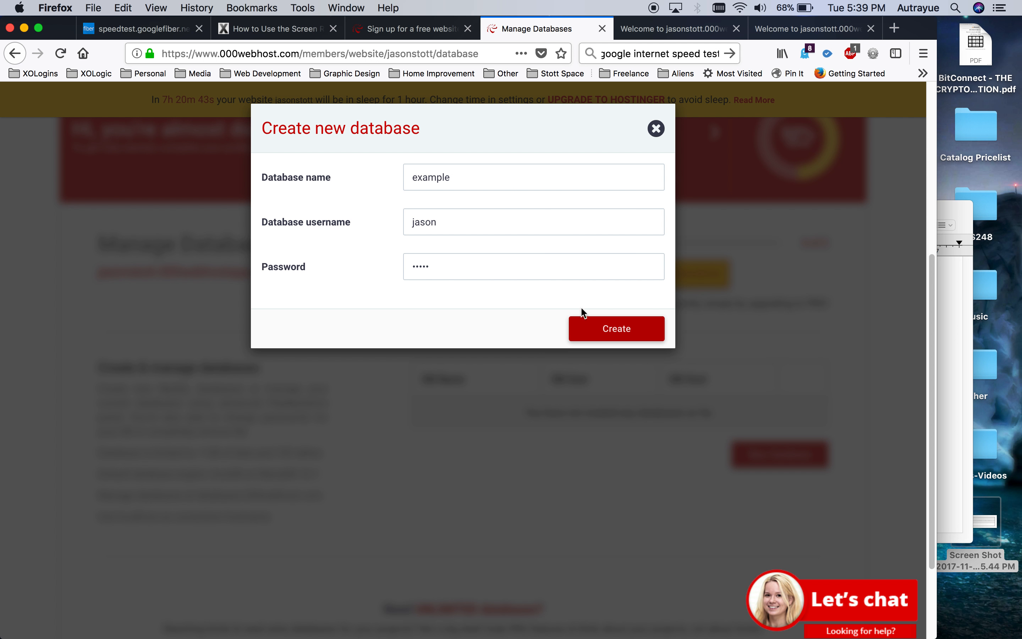
pyautogui.click(598, 330)
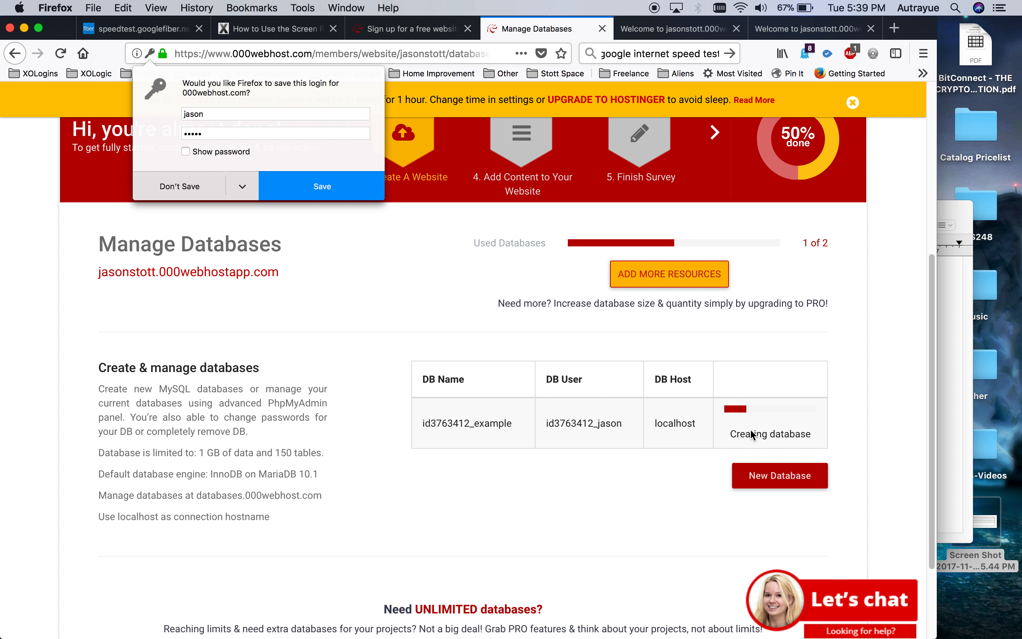
# Dismiss Firefox's save-login prompt and open the live site in a new tab.
pyautogui.click(395, 315)
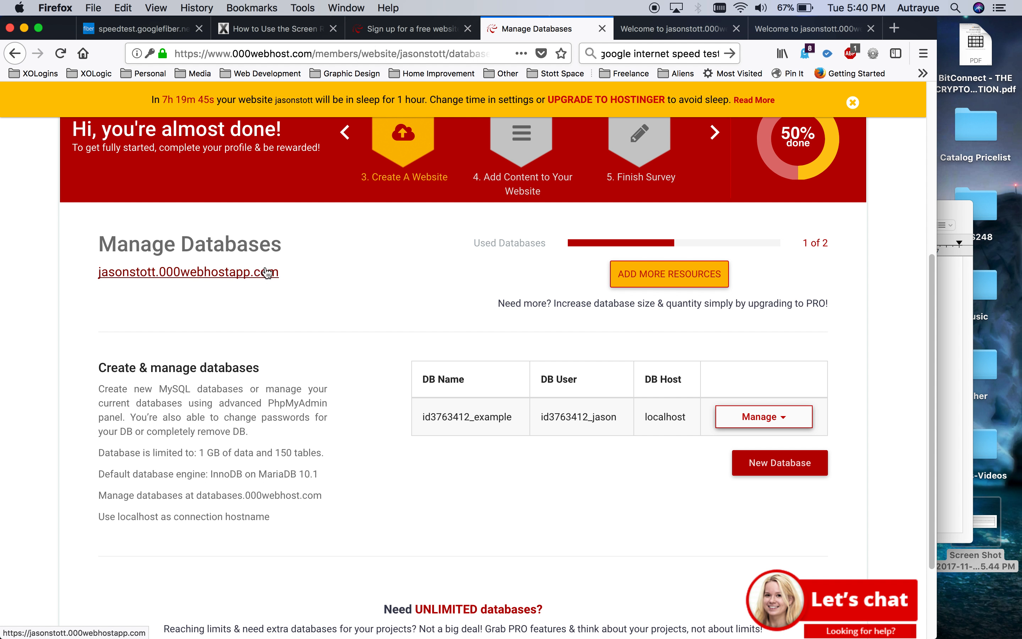
pyautogui.click(215, 279)
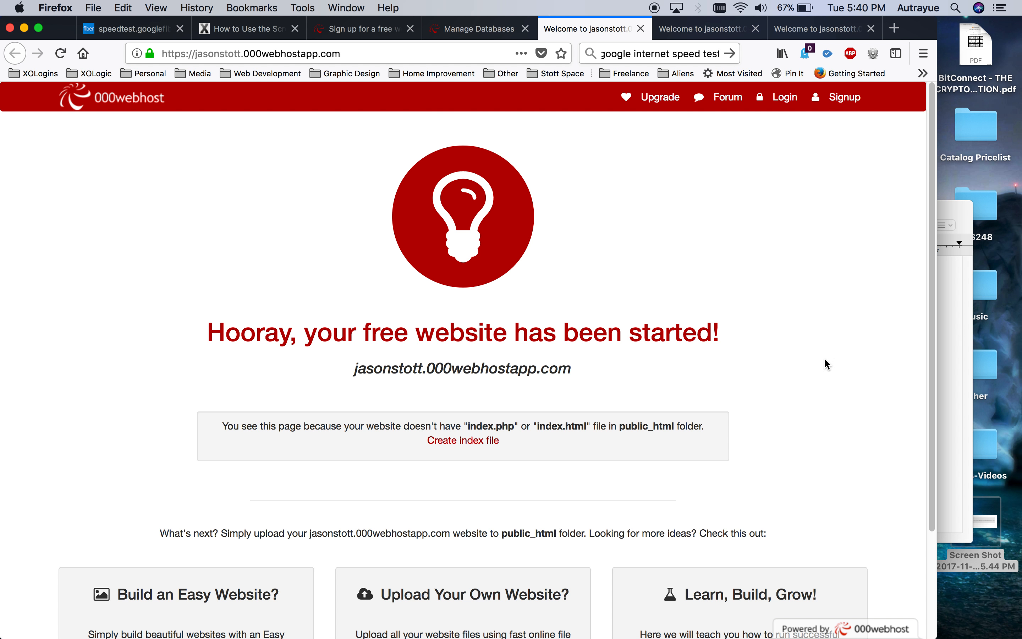
# Leave the live site tab and return to the Manage Databases page.
pyautogui.click(294, 55)
pyautogui.moveTo(294, 55); pyautogui.dragTo(160, 57)
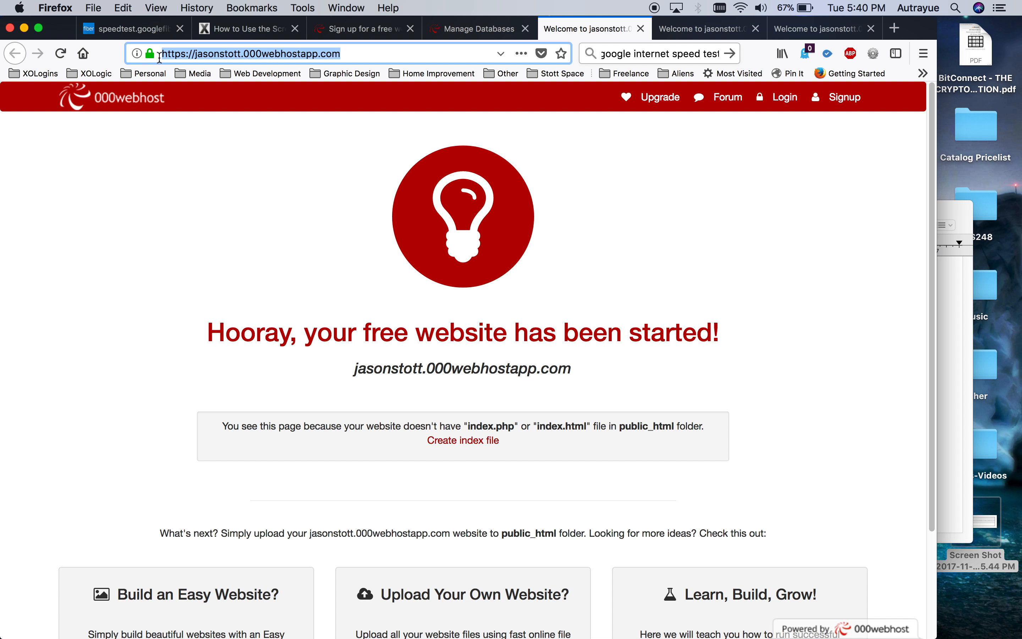
pyautogui.click(363, 26)
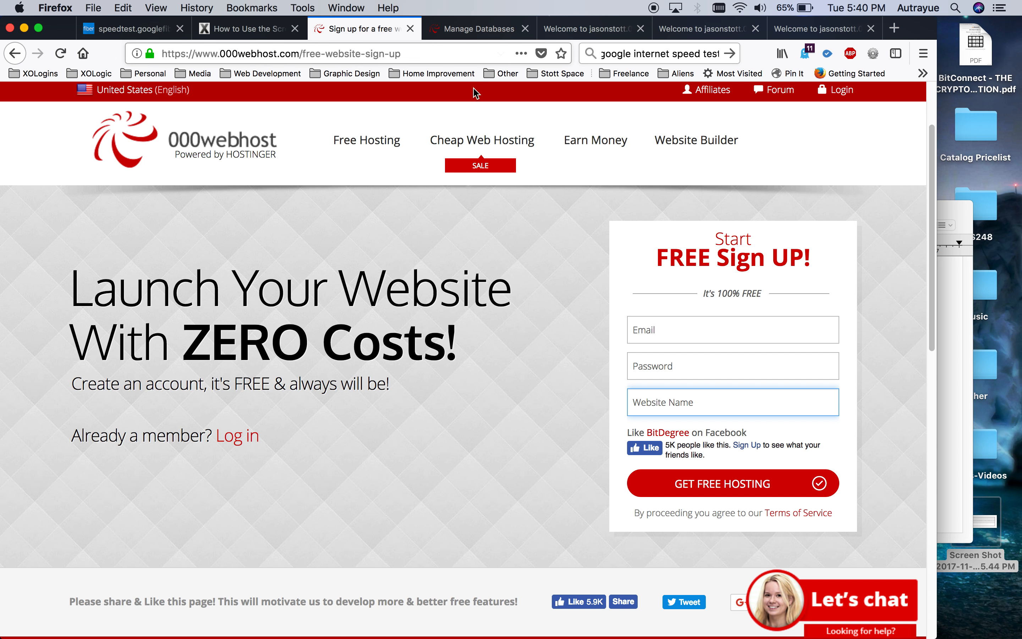
pyautogui.click(479, 31)
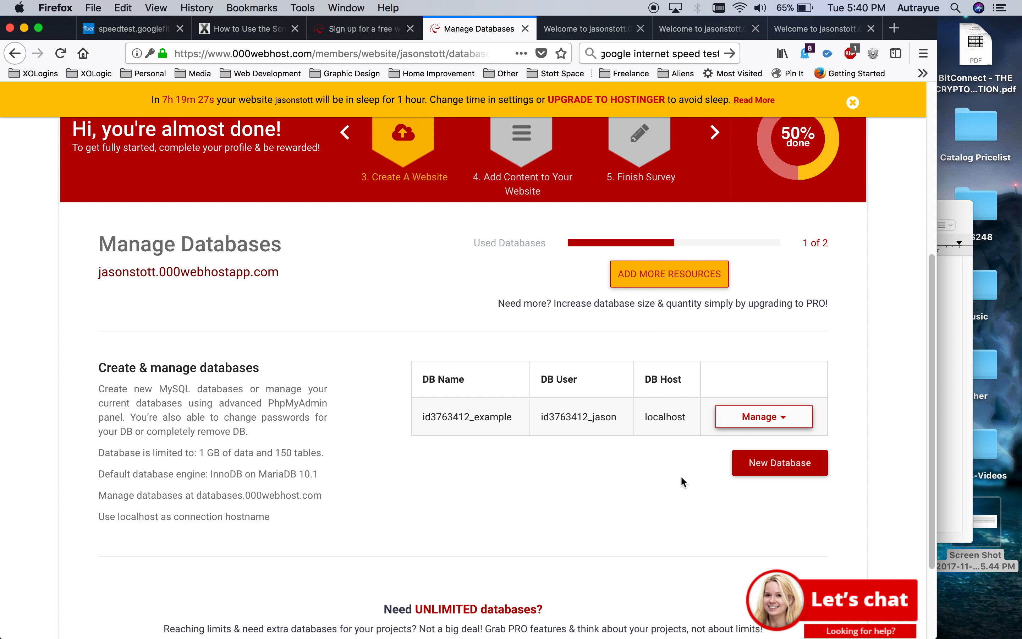
# Open the example database's Manage options and choose PhpMyAdmin.
pyautogui.click(759, 416)
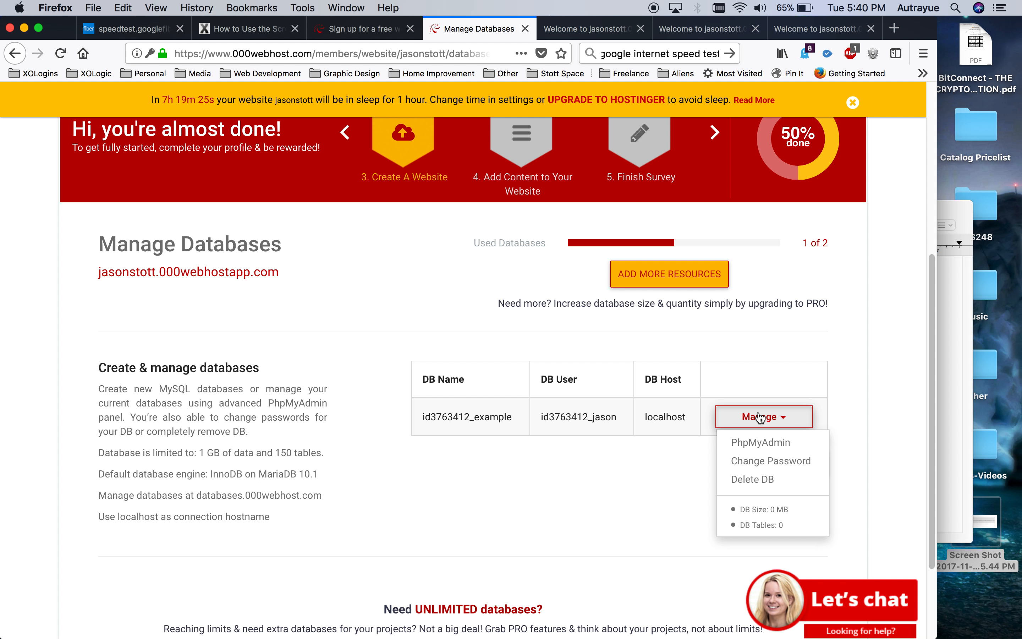
pyautogui.click(481, 523)
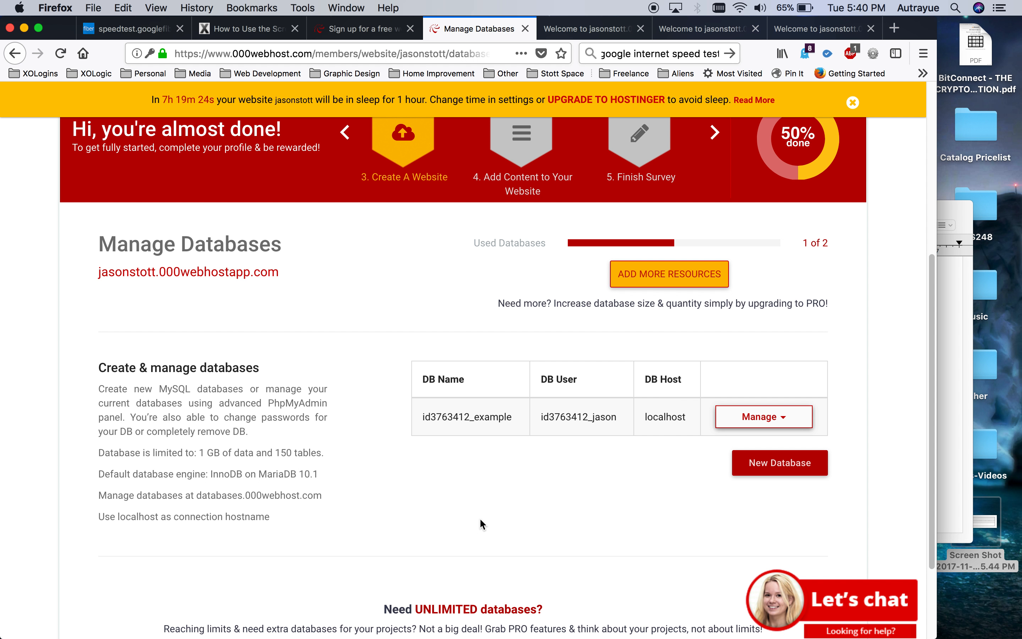
pyautogui.click(735, 421)
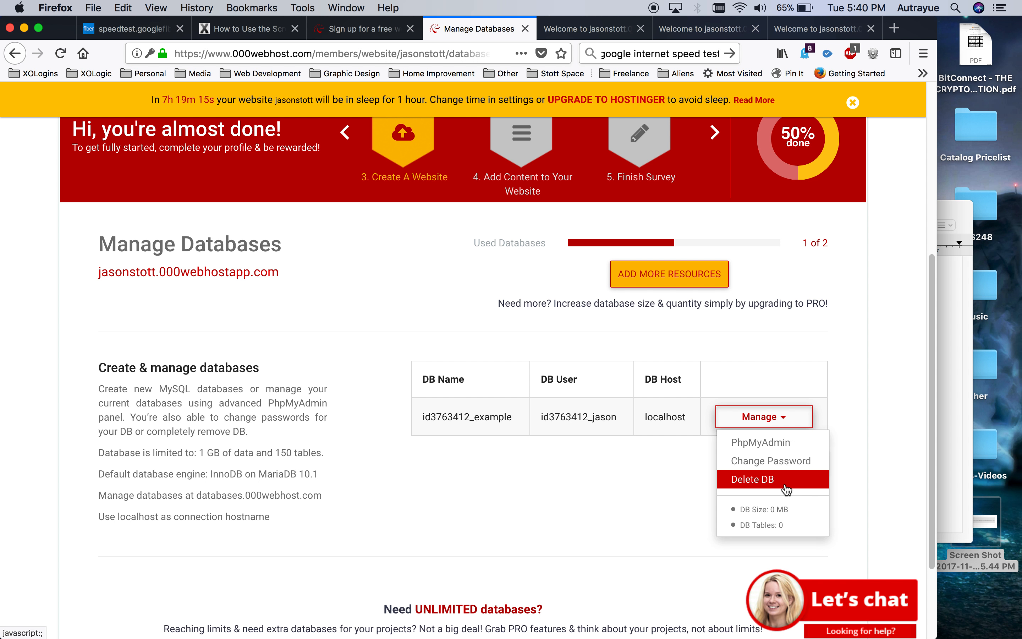
pyautogui.click(767, 449)
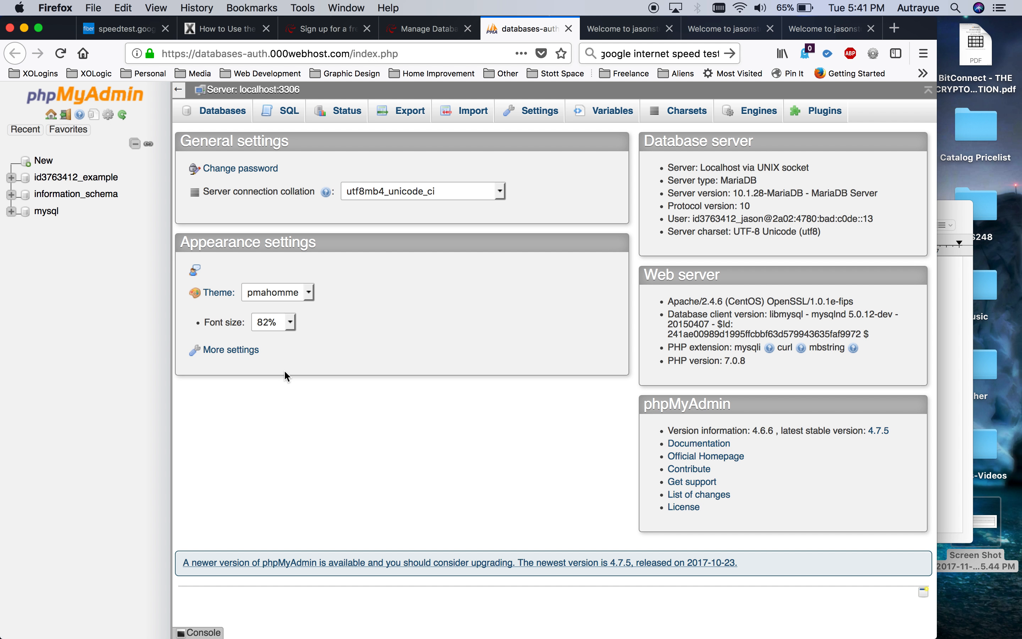
# Select the example database in phpMyAdmin's left sidebar.
pyautogui.click(74, 179)
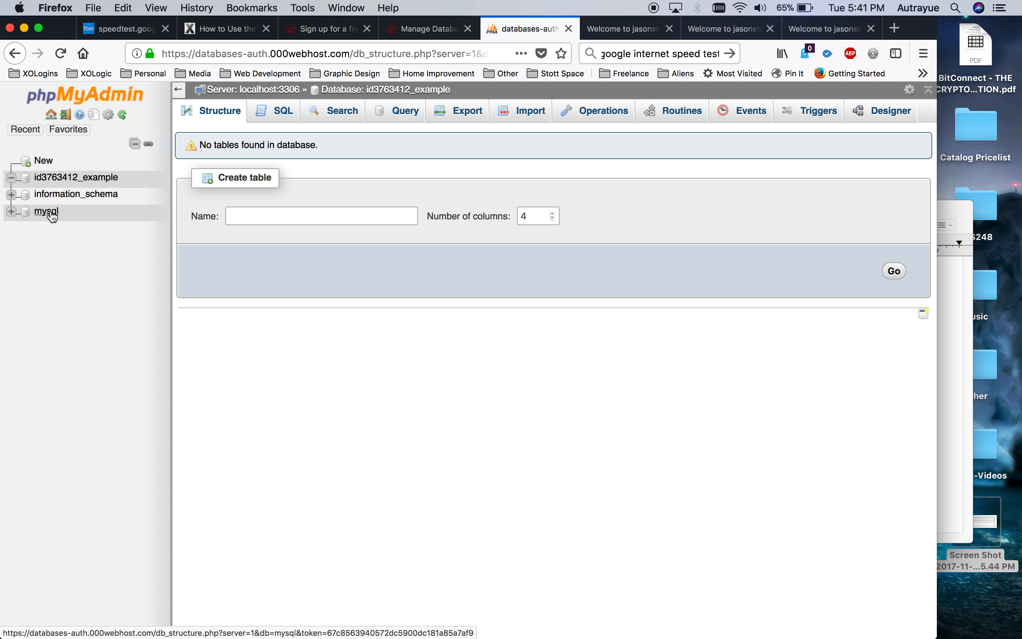
# Enter PORTFOLIO as the new table name, keeping 4 columns.
pyautogui.click(64, 178)
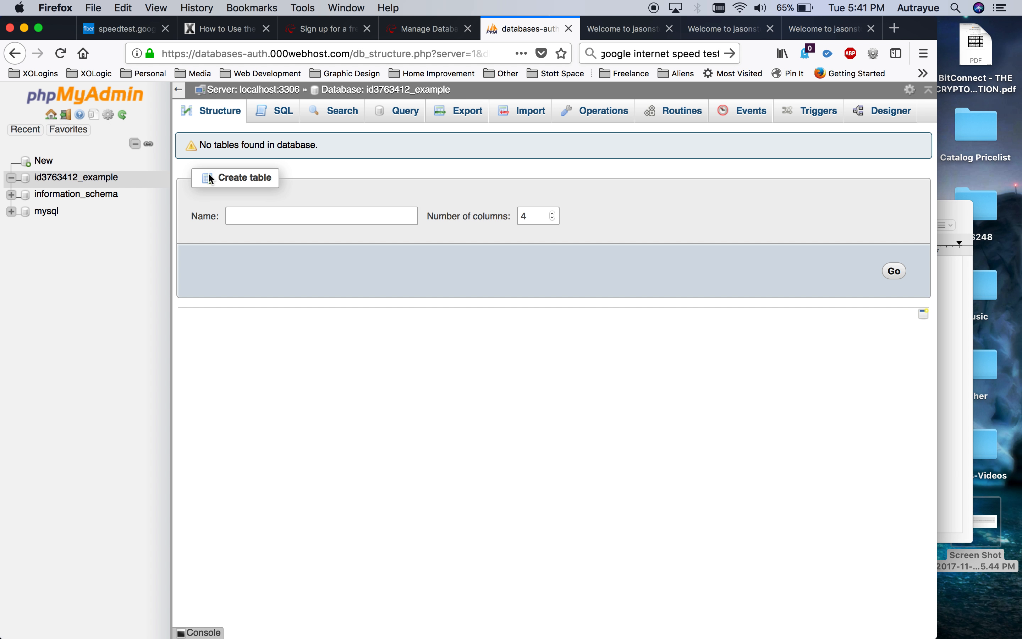
pyautogui.click(239, 216)
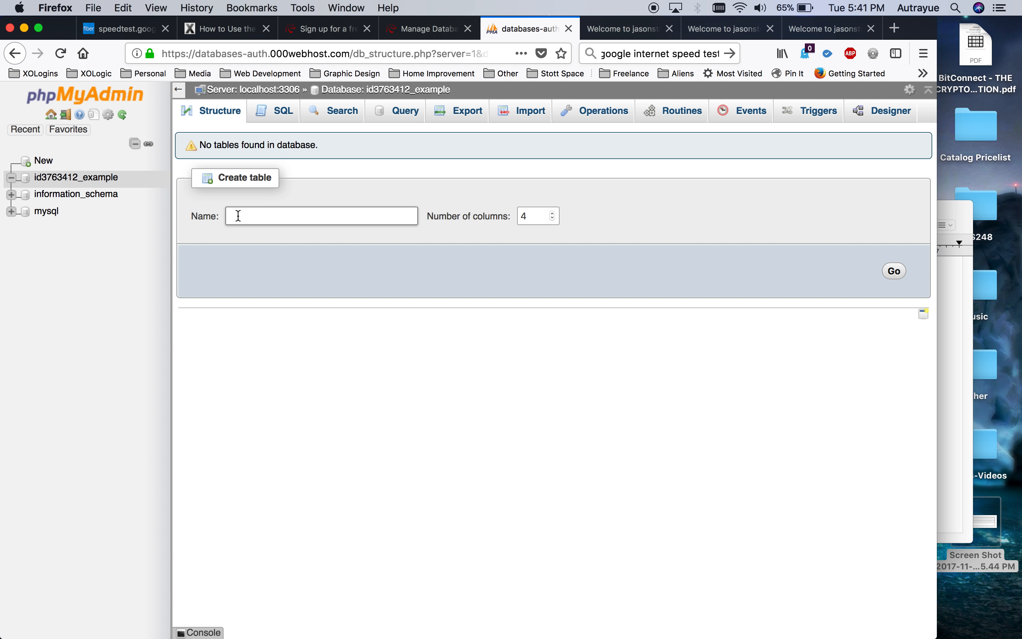
pyautogui.write('PORTFOLIO')
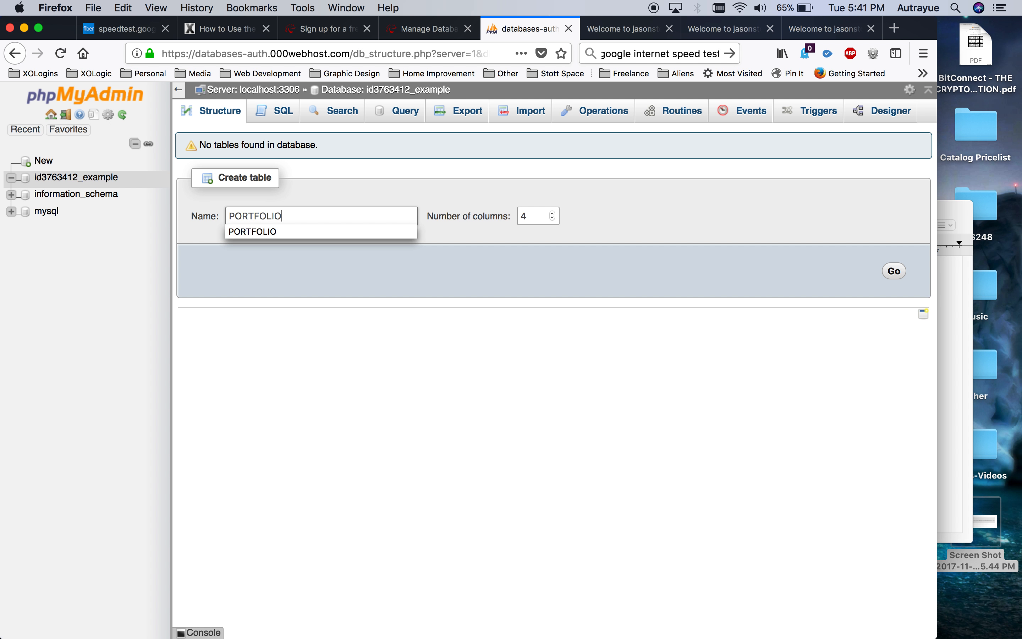
pyautogui.click(385, 184)
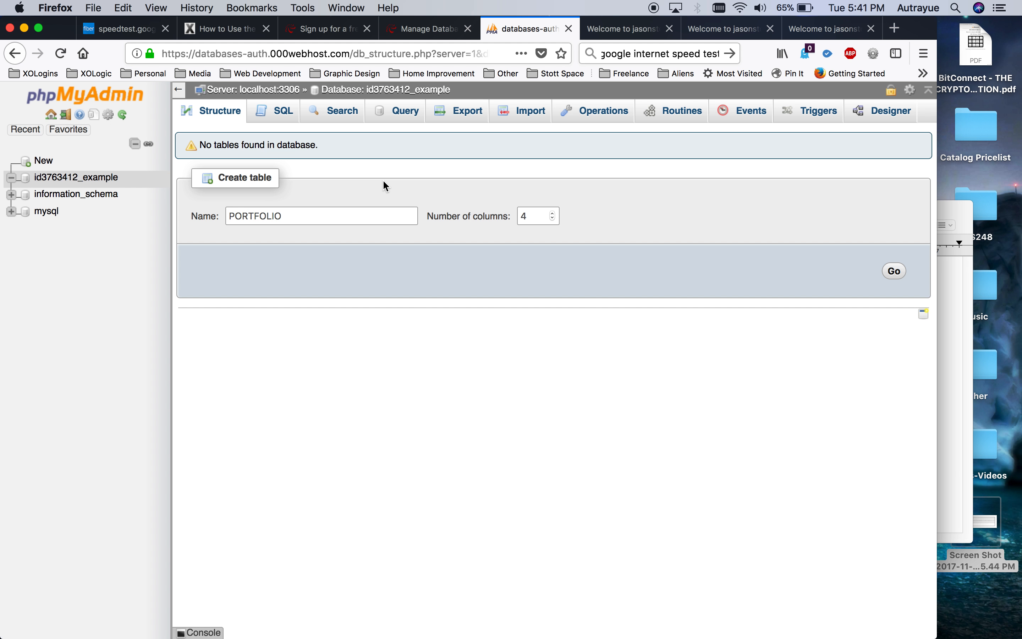
pyautogui.click(529, 215)
pyautogui.moveTo(529, 215); pyautogui.dragTo(512, 215)
pyautogui.click(578, 220)
# Name the PORTFOLIO table's first column Art_ID with type INT.
pyautogui.click(893, 273)
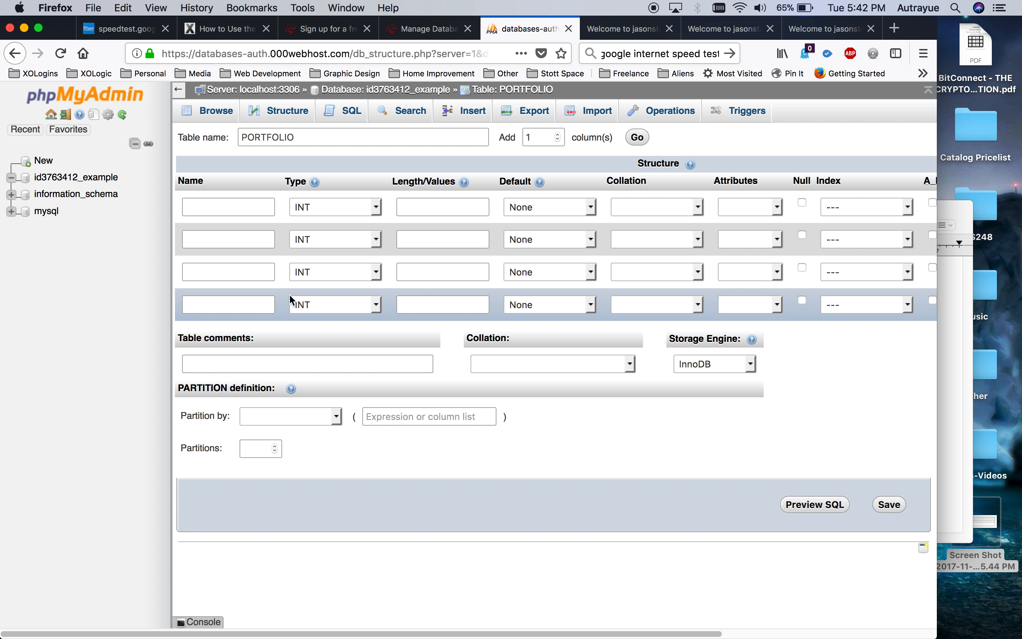
pyautogui.click(238, 206)
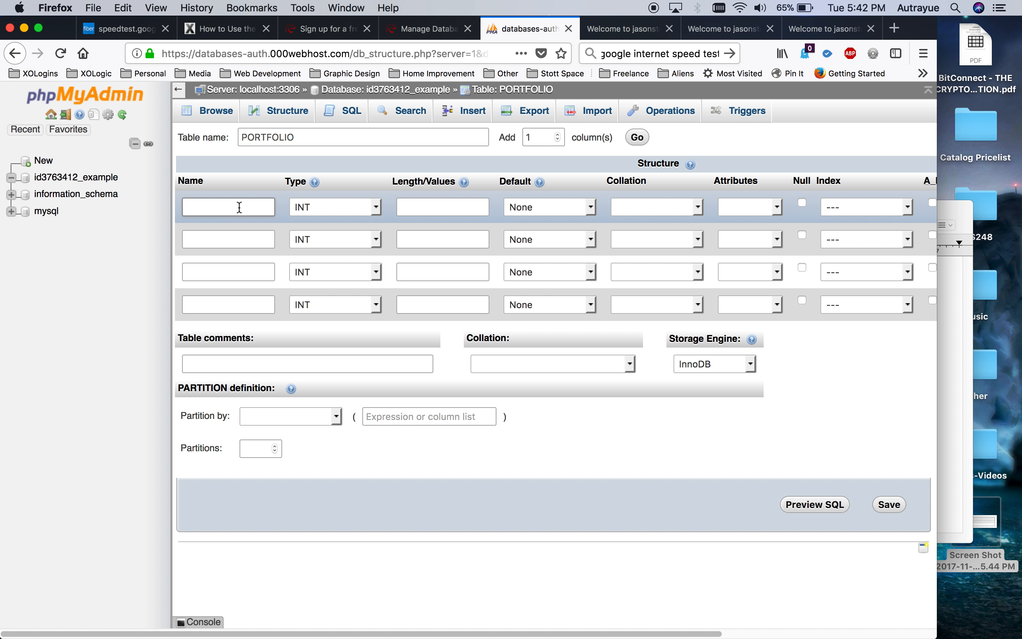
pyautogui.write('id')
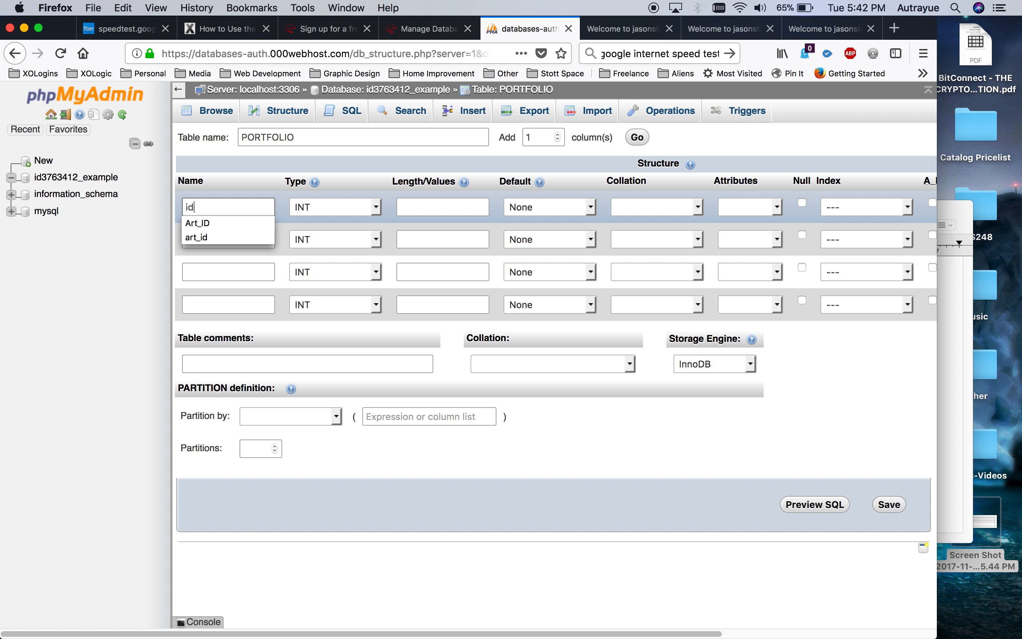
pyautogui.press('BackSpace')
pyautogui.press('BackSpace')
pyautogui.write('Art_ID')
pyautogui.click(354, 207)
pyautogui.click(354, 206)
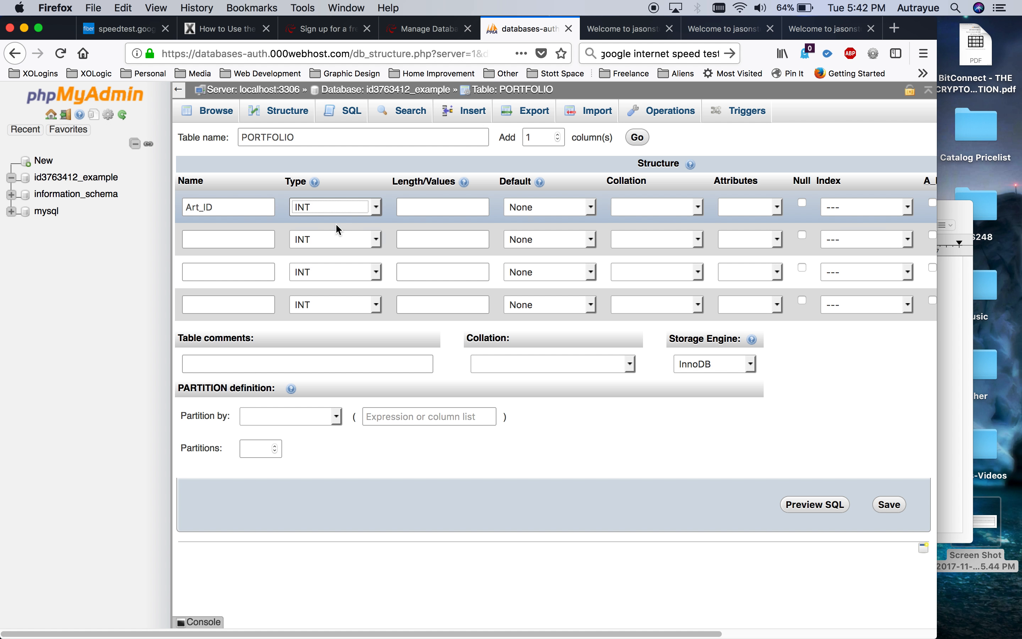
# Tick A_I on Art_ID and confirm it as the PRIMARY key.
pyautogui.hscroll(5, 303, 207)
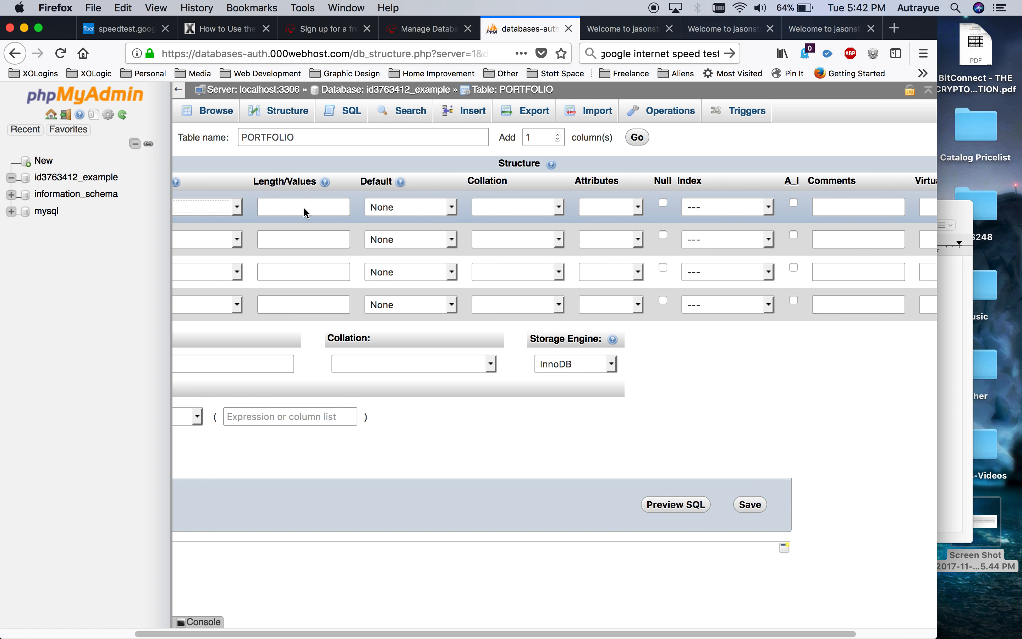
pyautogui.hscroll(3, 303, 207)
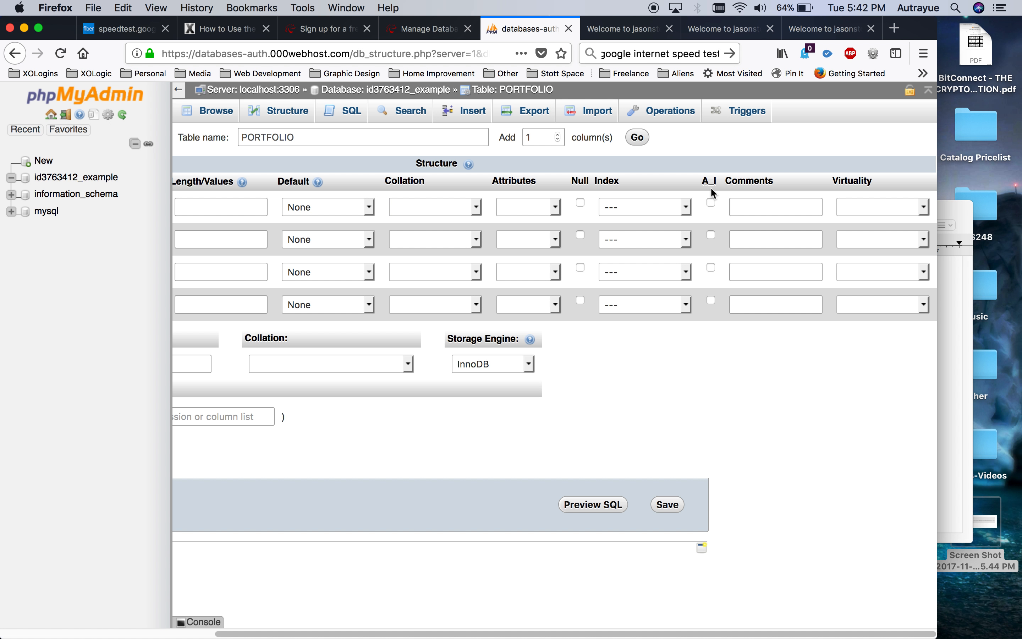
pyautogui.click(711, 203)
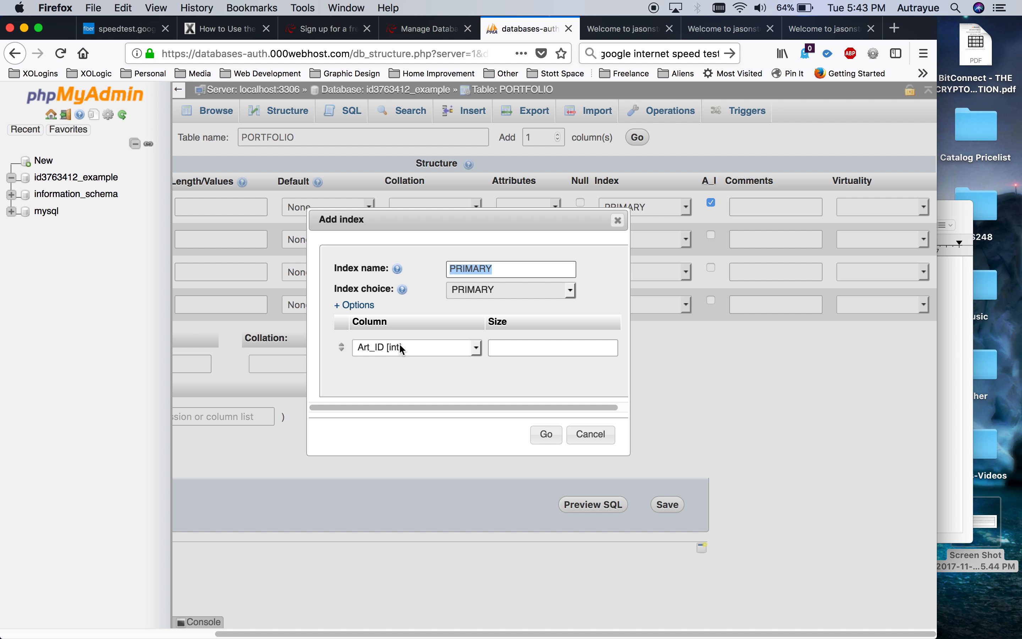
pyautogui.click(546, 435)
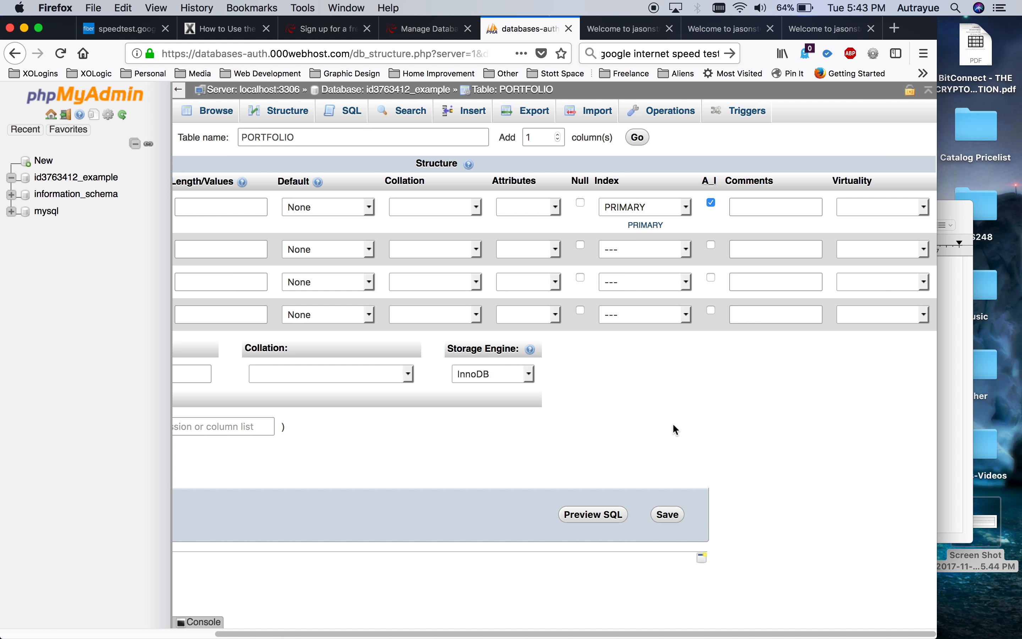
pyautogui.hscroll(-5, 695, 421)
pyautogui.click(228, 247)
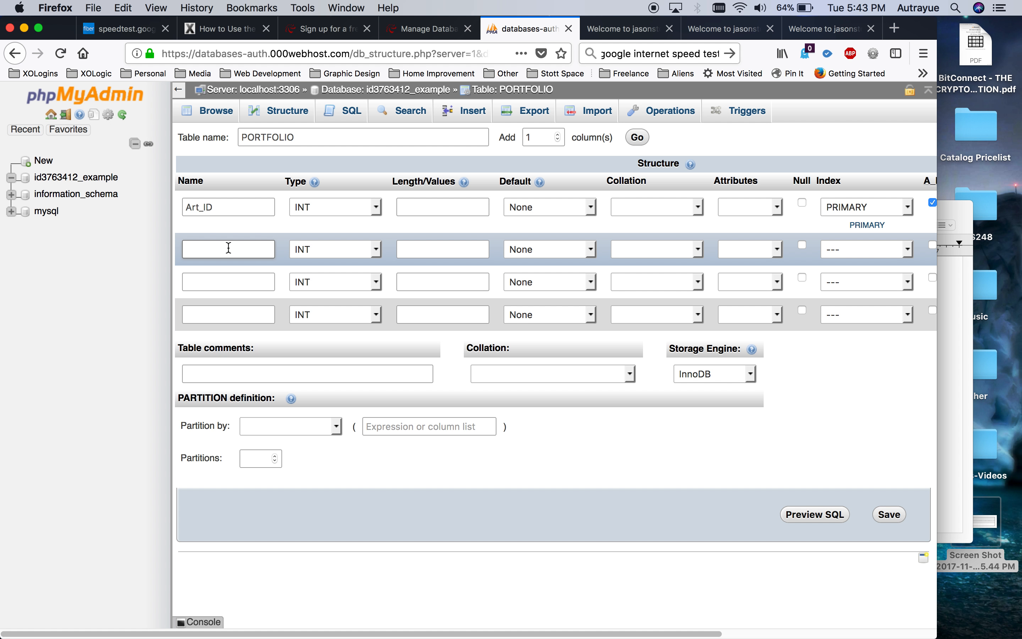
# Name PORTFOLIO columns 2–4 Title, Description and FileName.
pyautogui.write('Title')
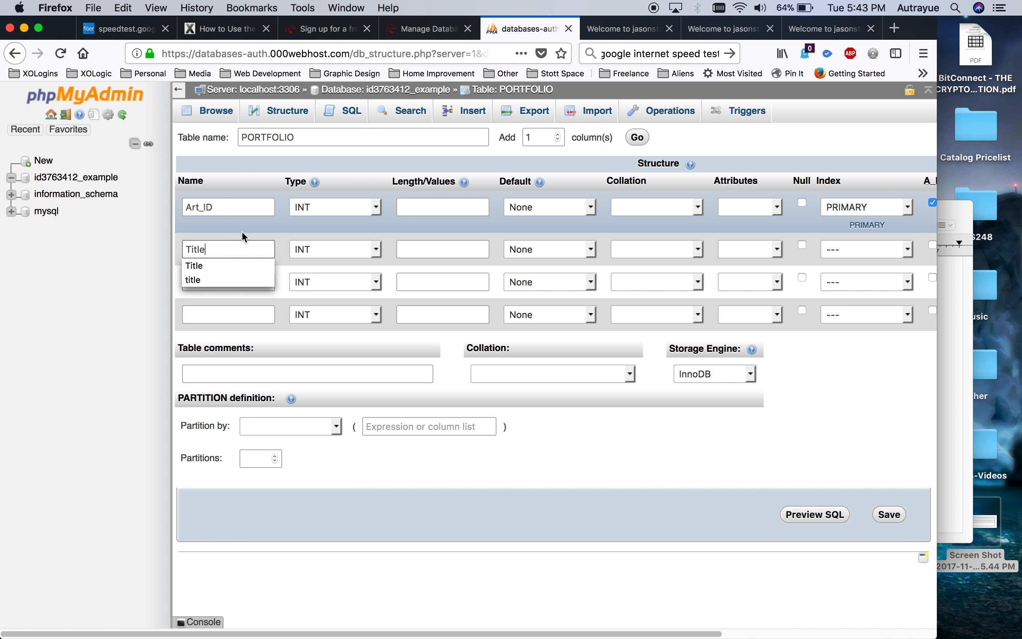
pyautogui.click(159, 299)
pyautogui.click(199, 288)
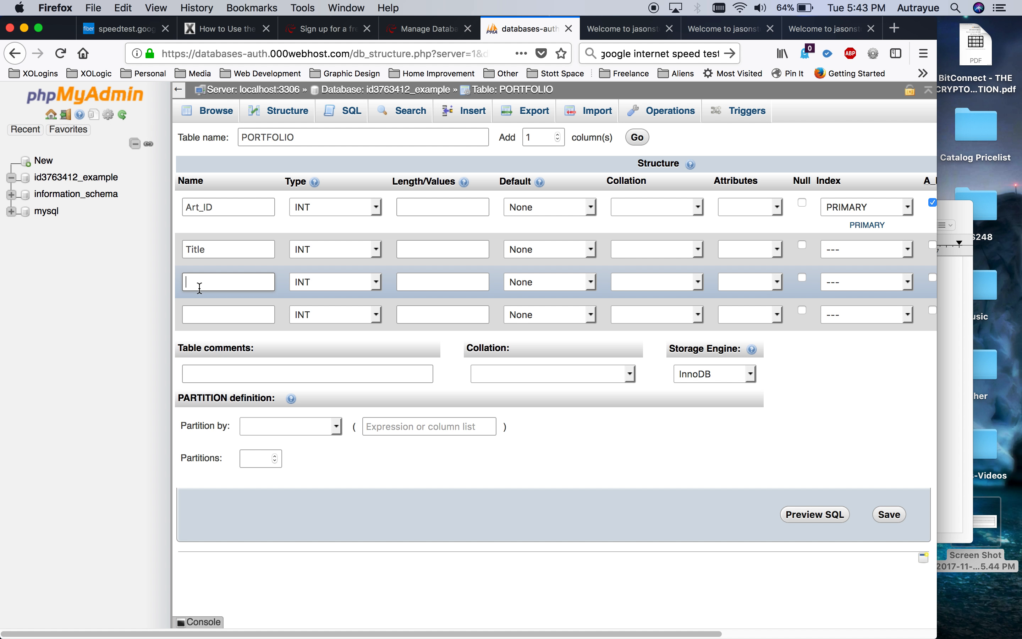
pyautogui.write('Descri')
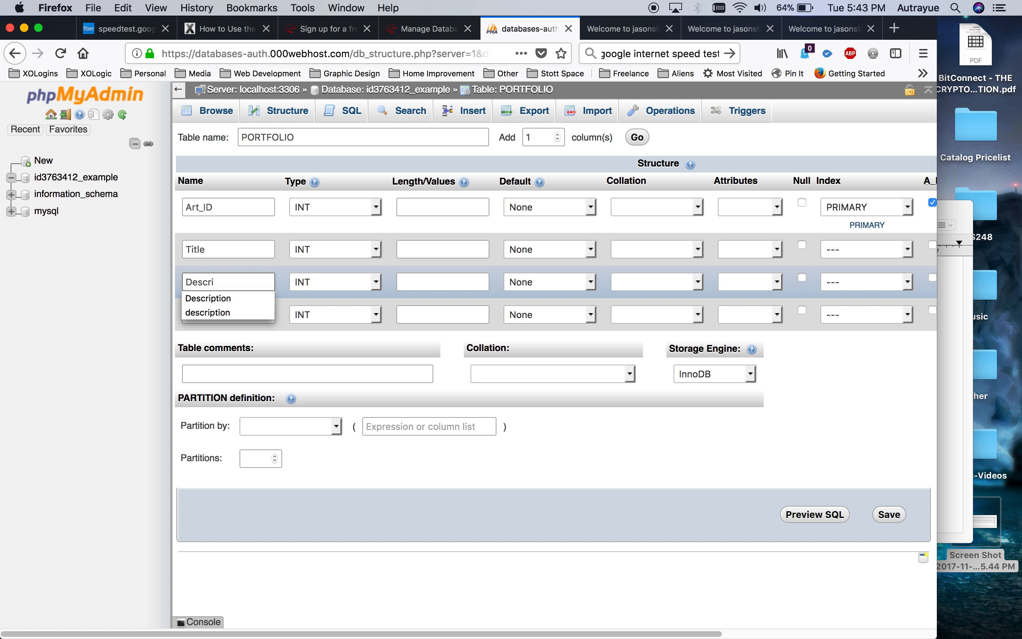
pyautogui.write('ption')
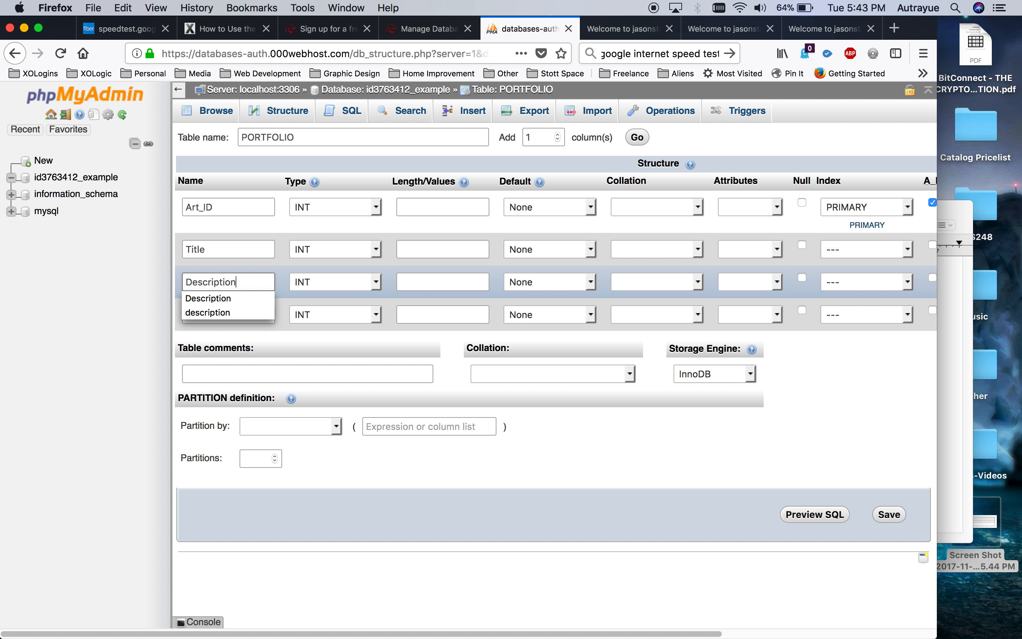
pyautogui.click(176, 280)
pyautogui.click(206, 306)
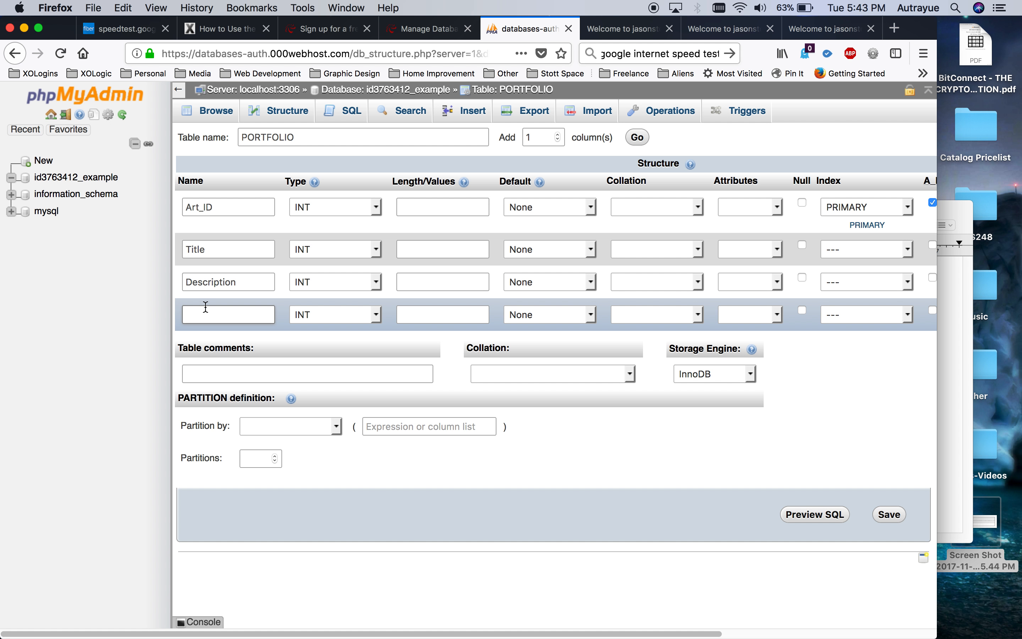
pyautogui.write('FileName')
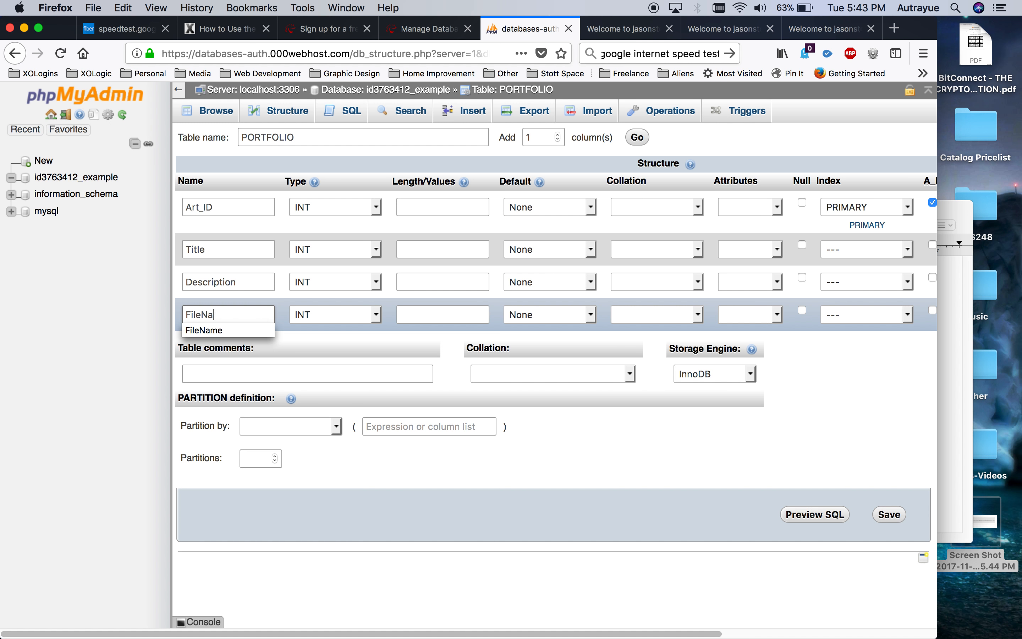
pyautogui.click(167, 299)
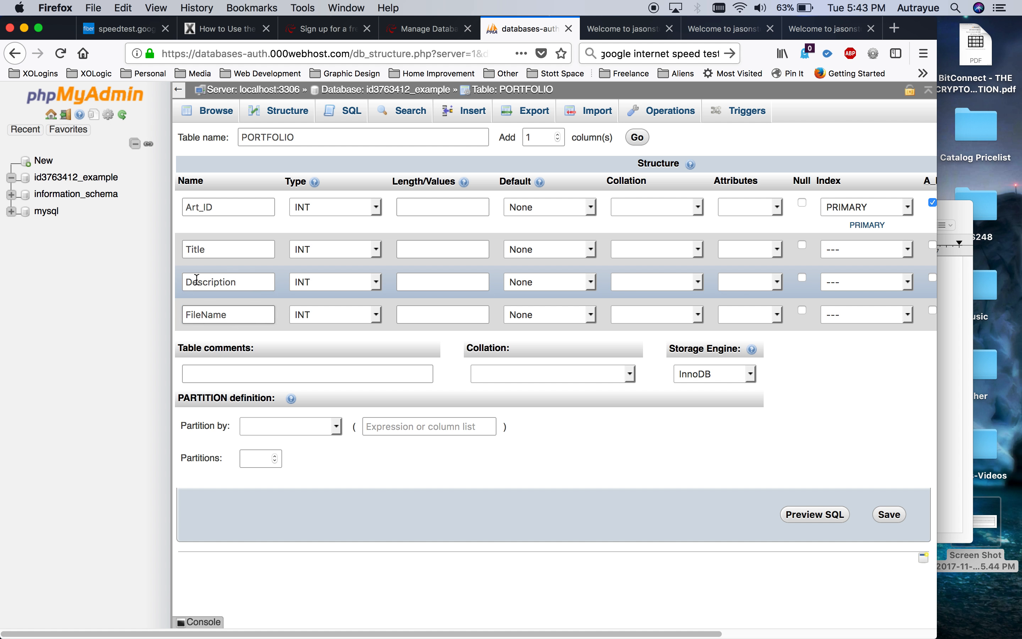
pyautogui.doubleClick(189, 251)
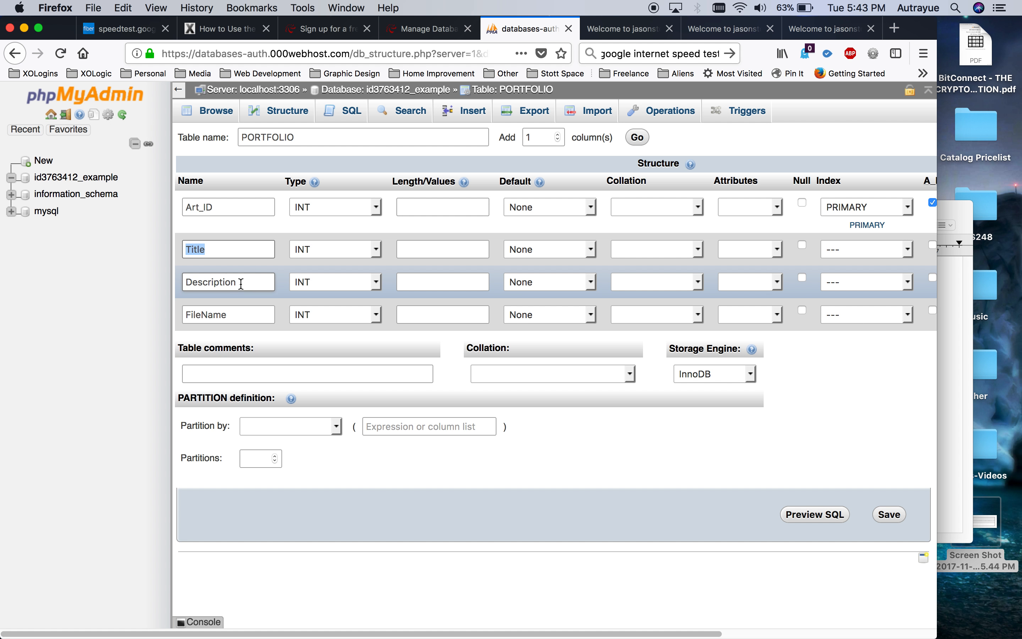
pyautogui.doubleClick(182, 282)
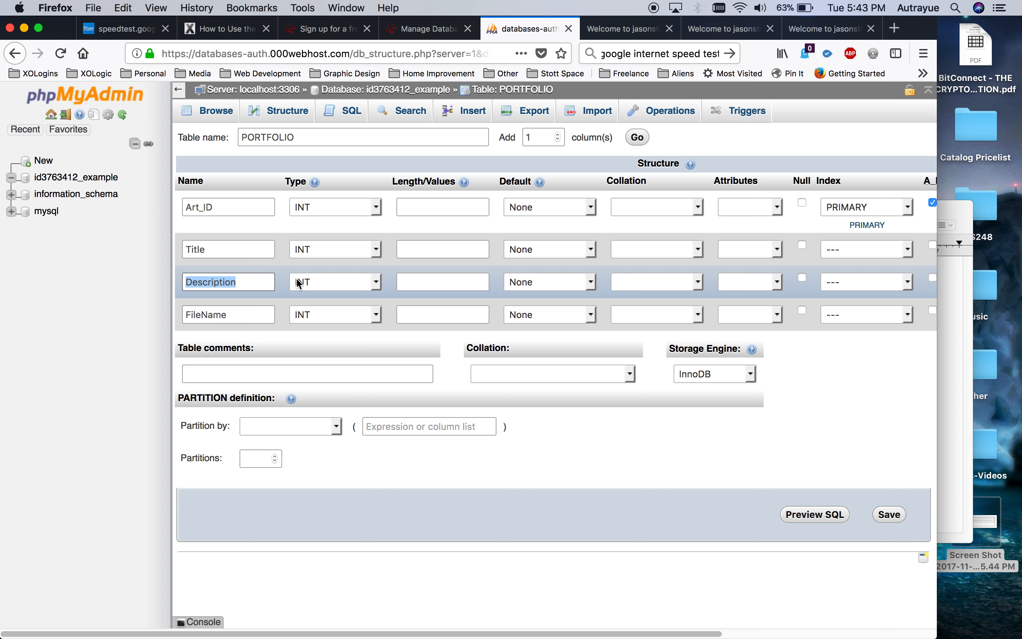
# Set the Title type to CHAR, Description to TEXT and FileName to CHAR.
pyautogui.click(307, 254)
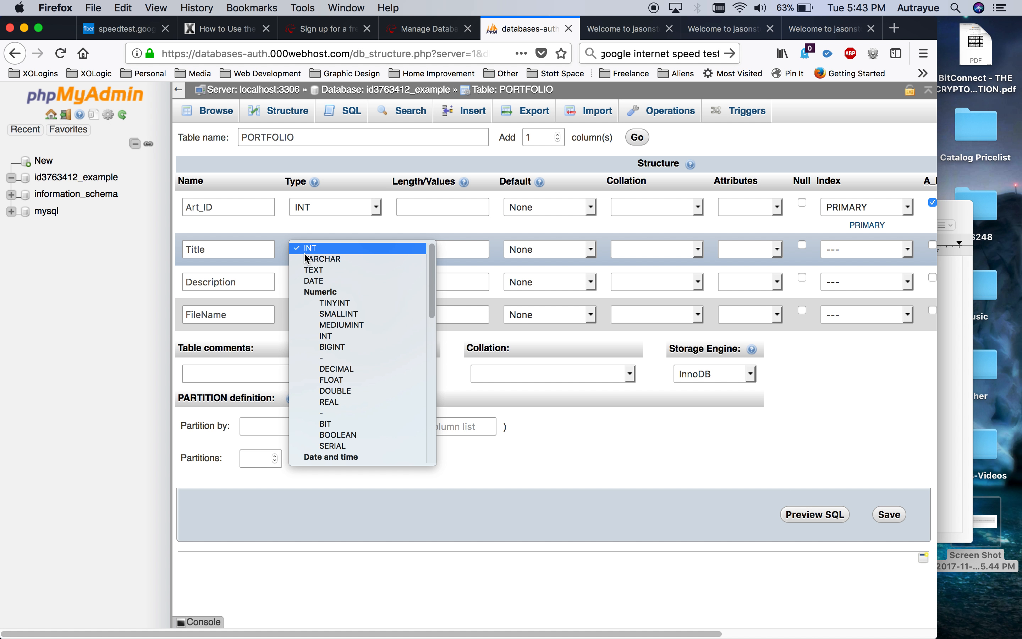
pyautogui.press('c')
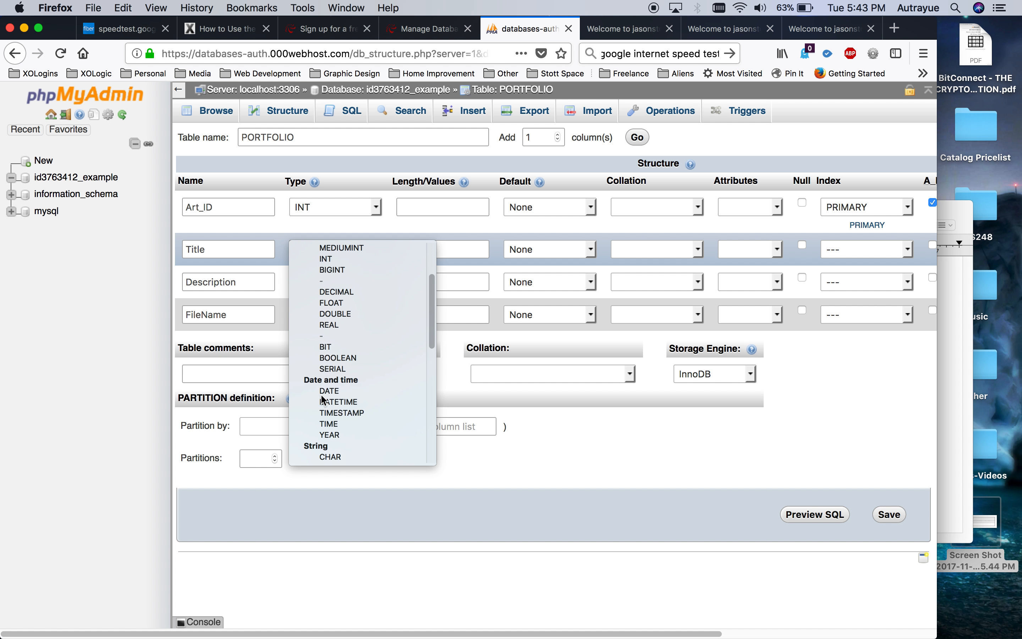
pyautogui.click(332, 455)
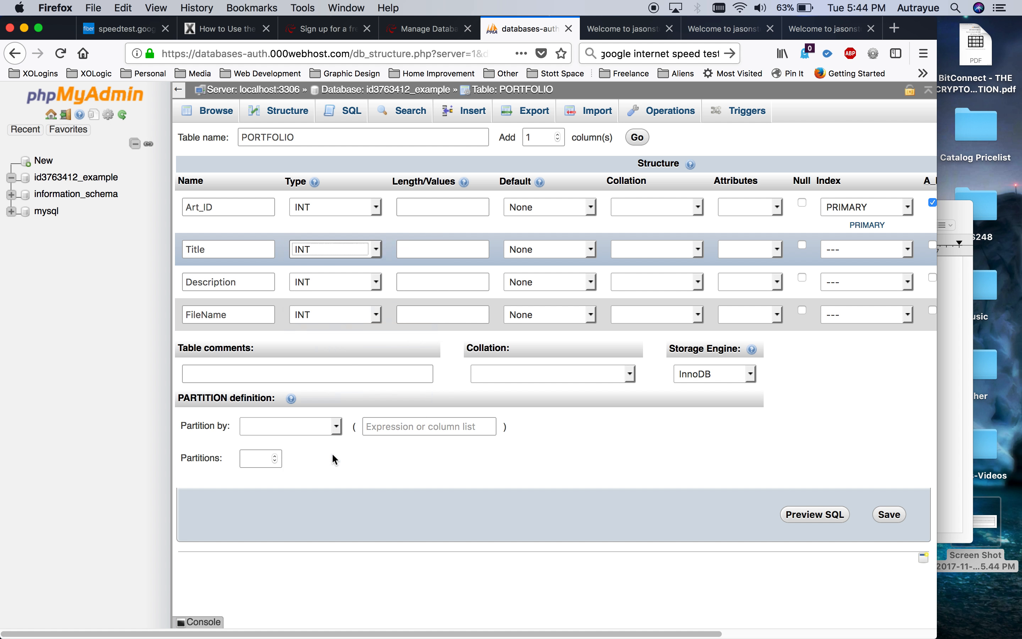
pyautogui.click(336, 284)
pyautogui.write('bl')
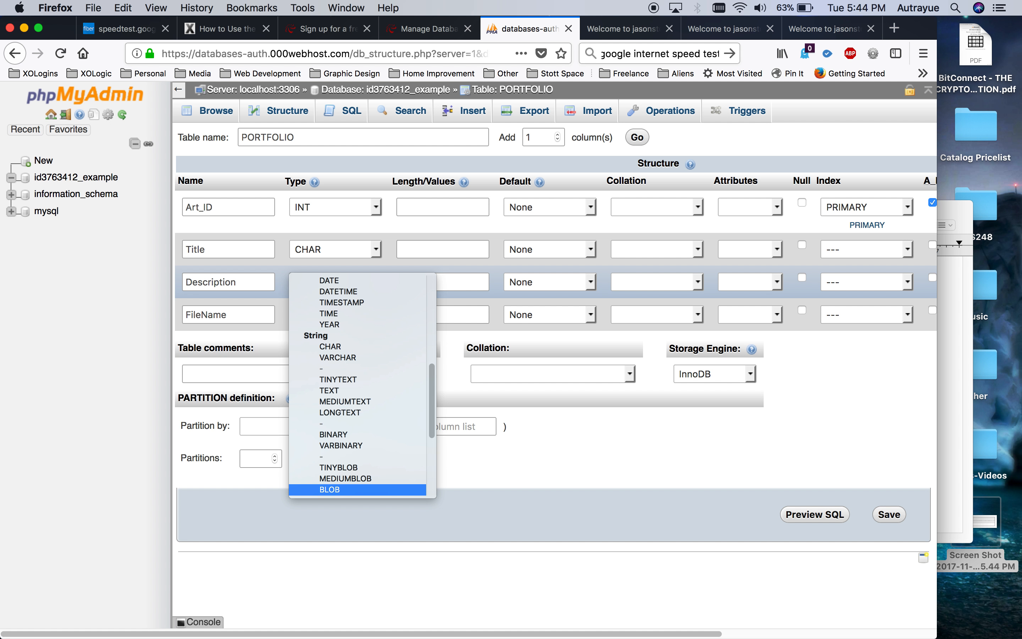
pyautogui.click(335, 389)
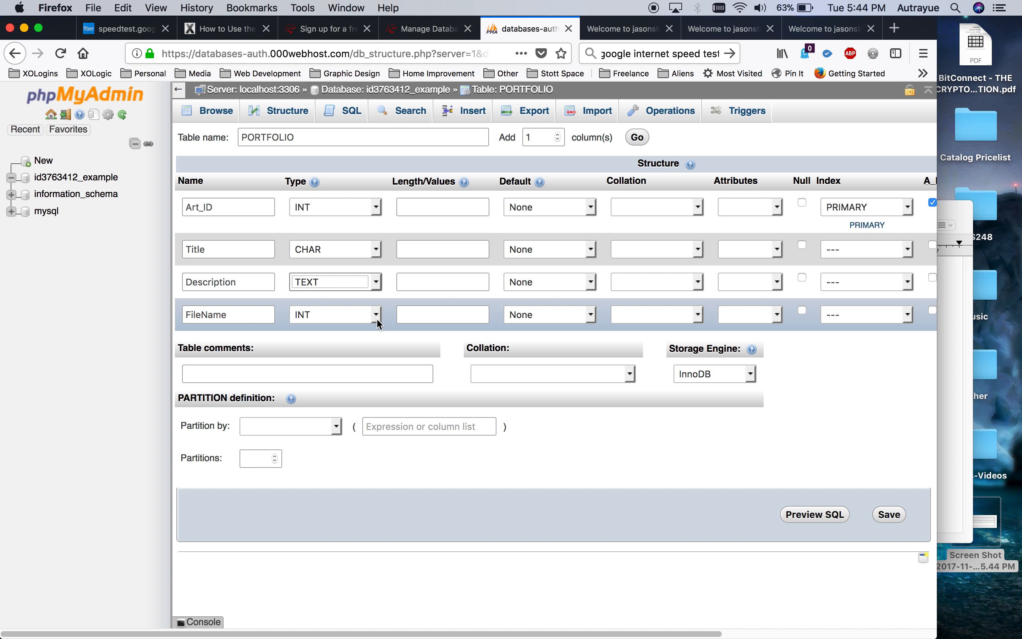
pyautogui.click(338, 314)
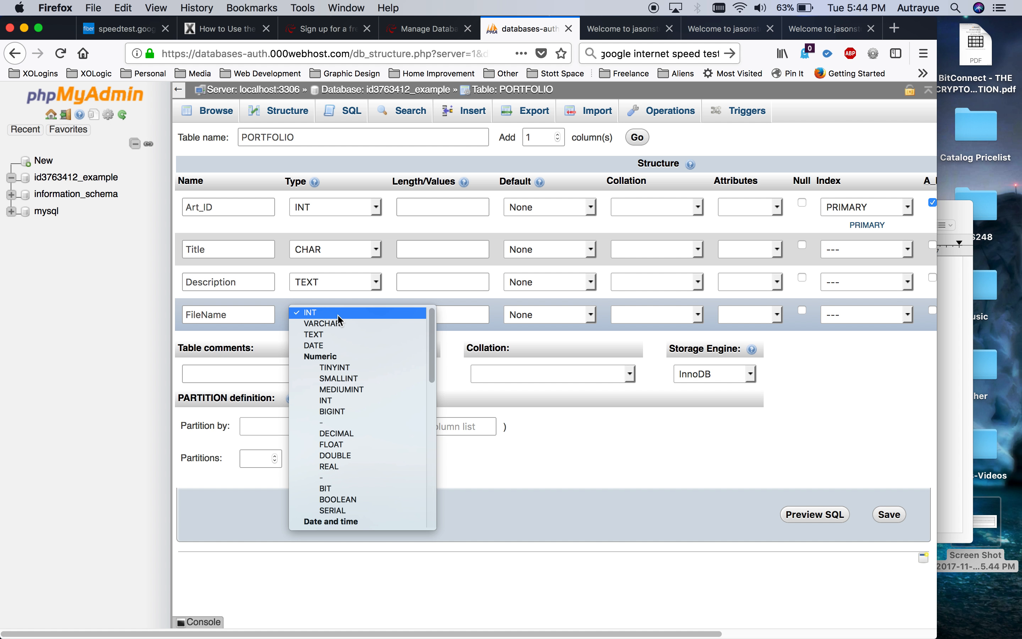
pyautogui.press('c')
pyautogui.press('Return')
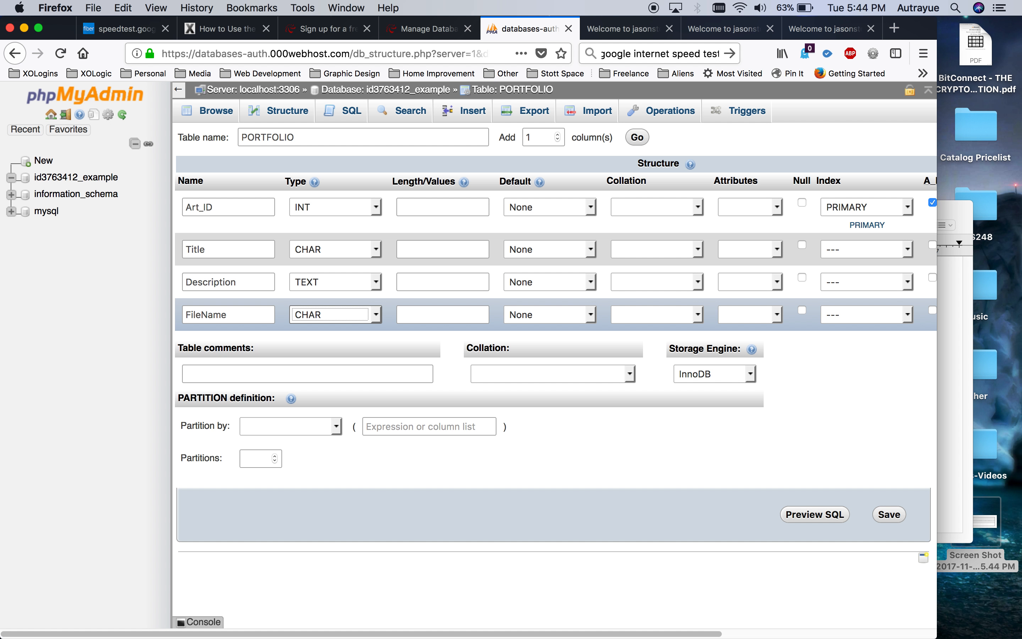
# Recheck that Description stays TEXT and FileName stays CHAR.
pyautogui.click(428, 249)
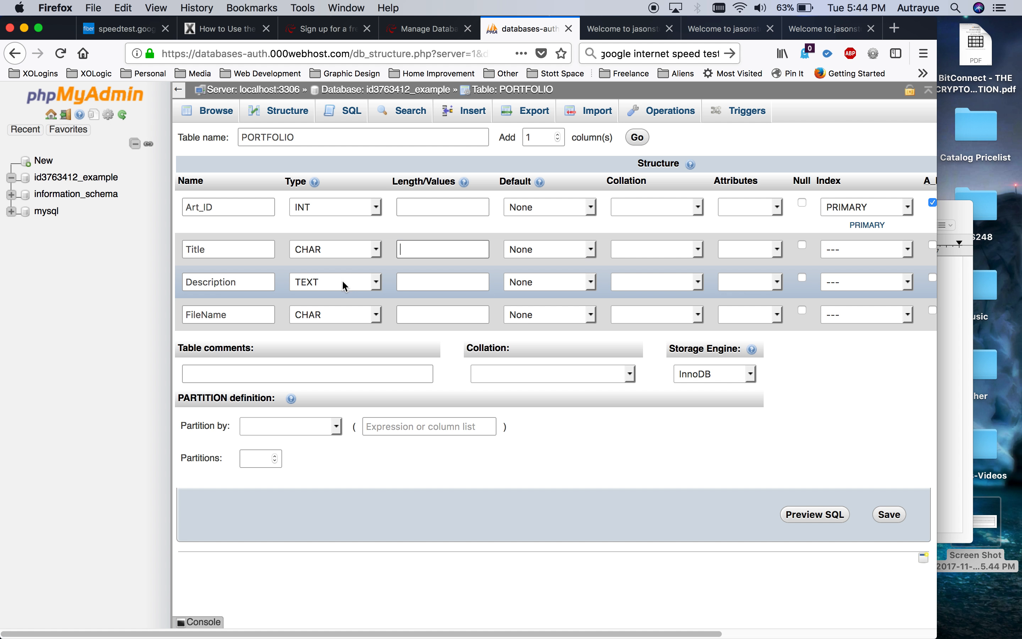
pyautogui.click(308, 281)
pyautogui.click(308, 280)
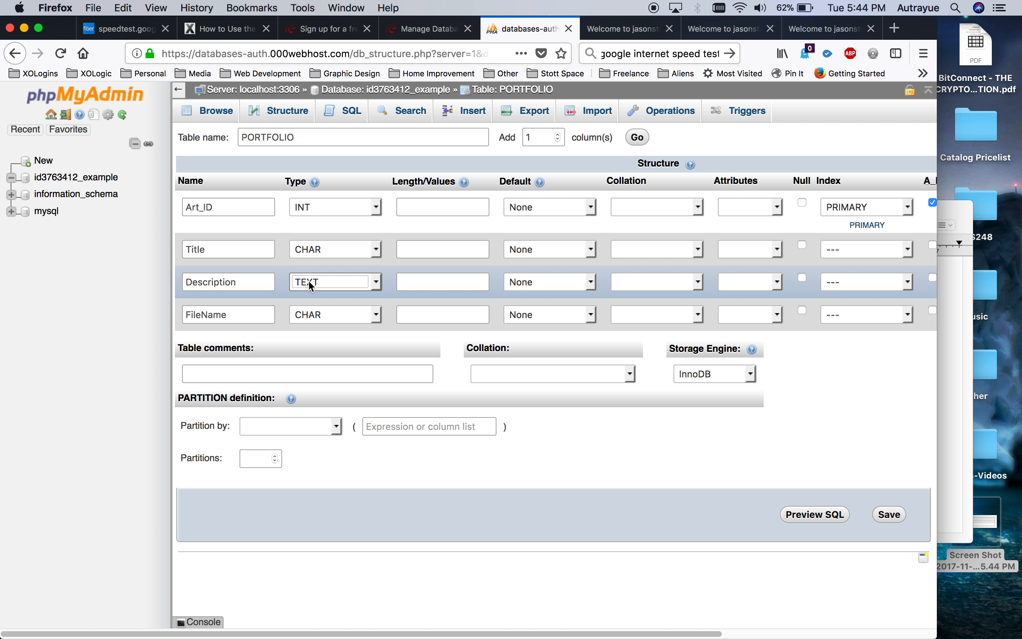
pyautogui.click(345, 315)
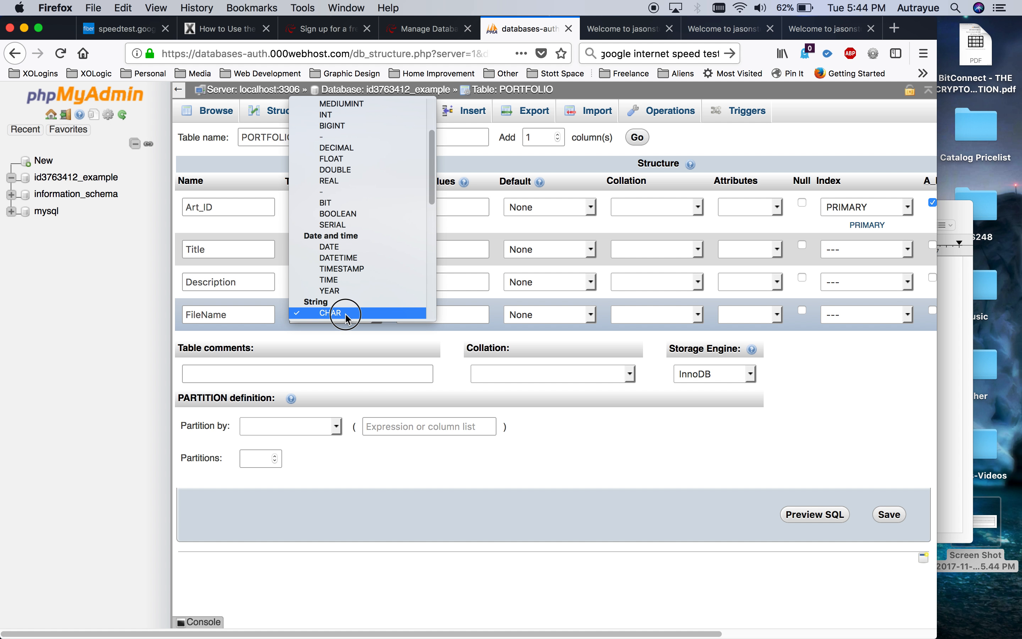
pyautogui.click(345, 313)
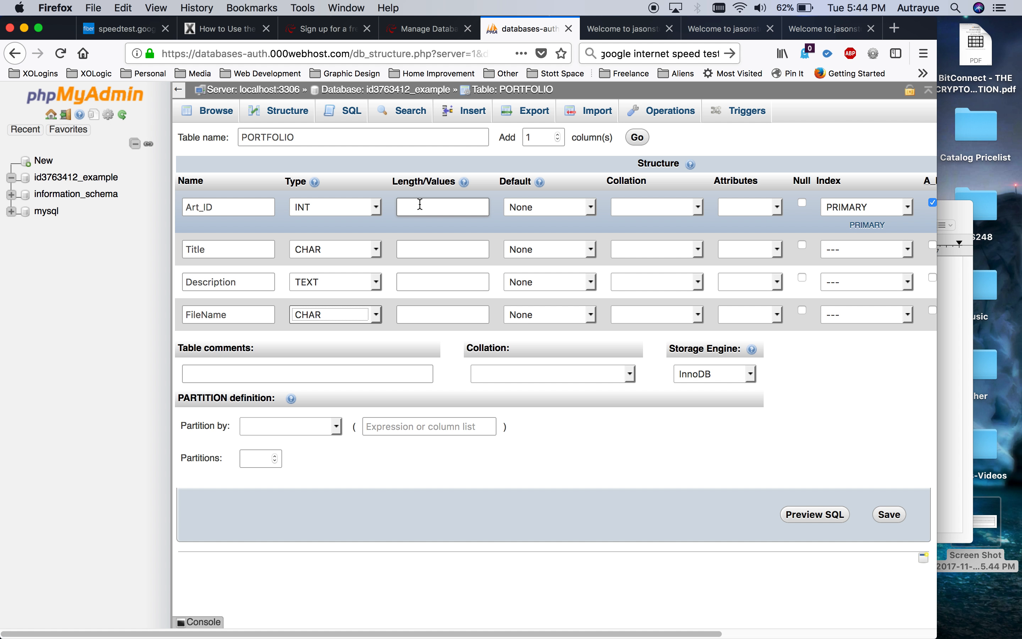
# Enter length 100 for the Title and FileName columns.
pyautogui.click(413, 286)
pyautogui.click(412, 249)
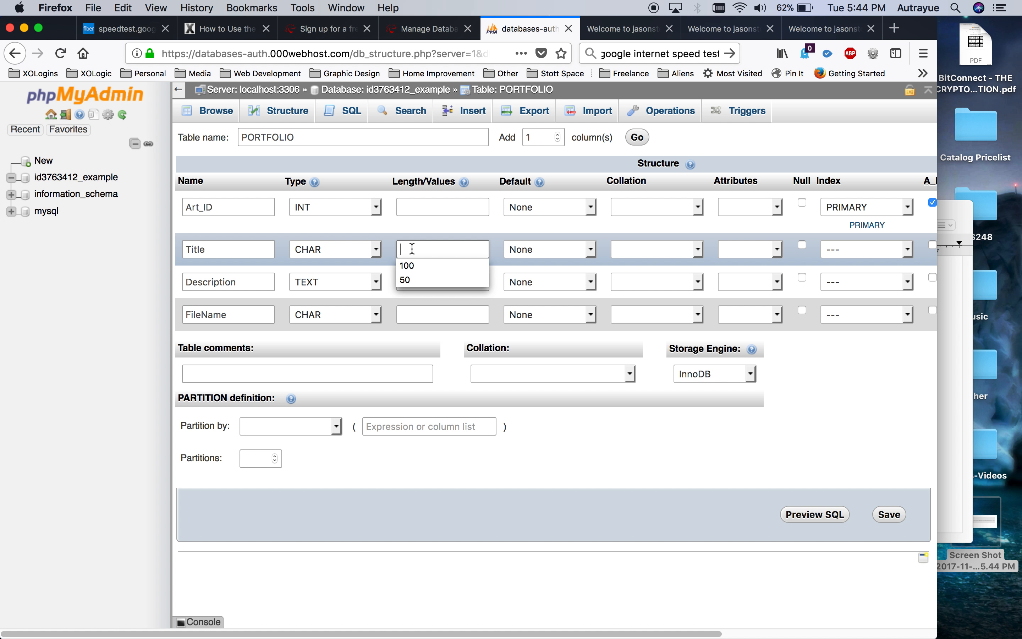
pyautogui.write('100')
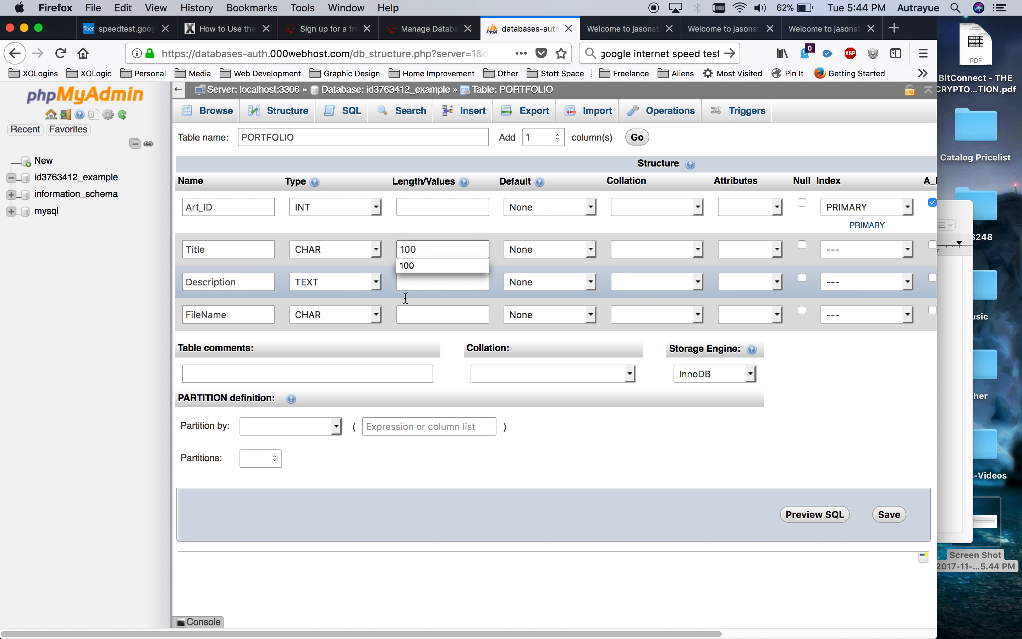
pyautogui.click(418, 316)
pyautogui.write('100')
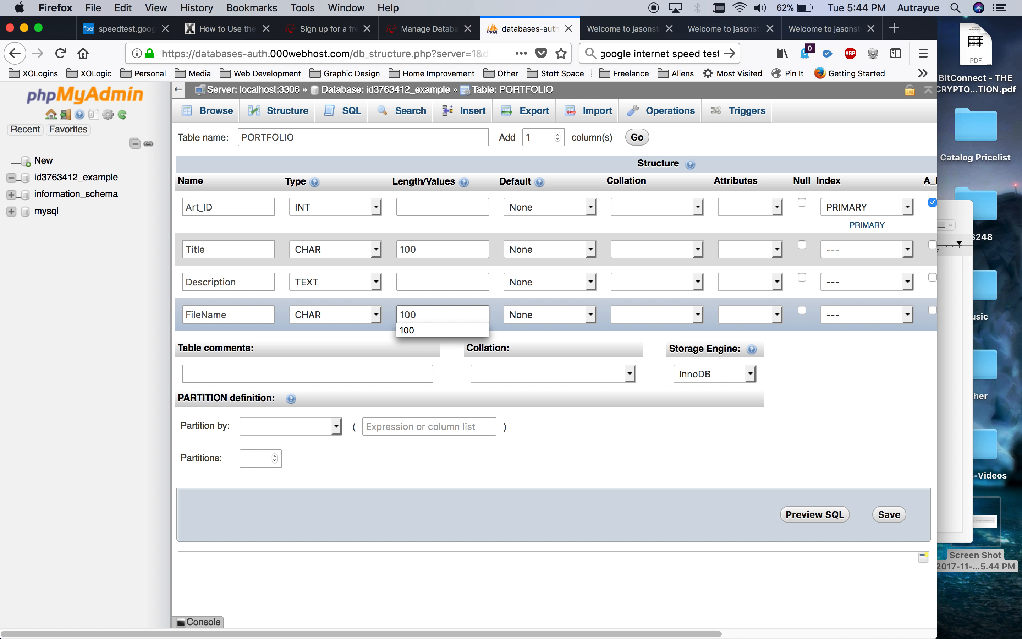
pyautogui.click(415, 352)
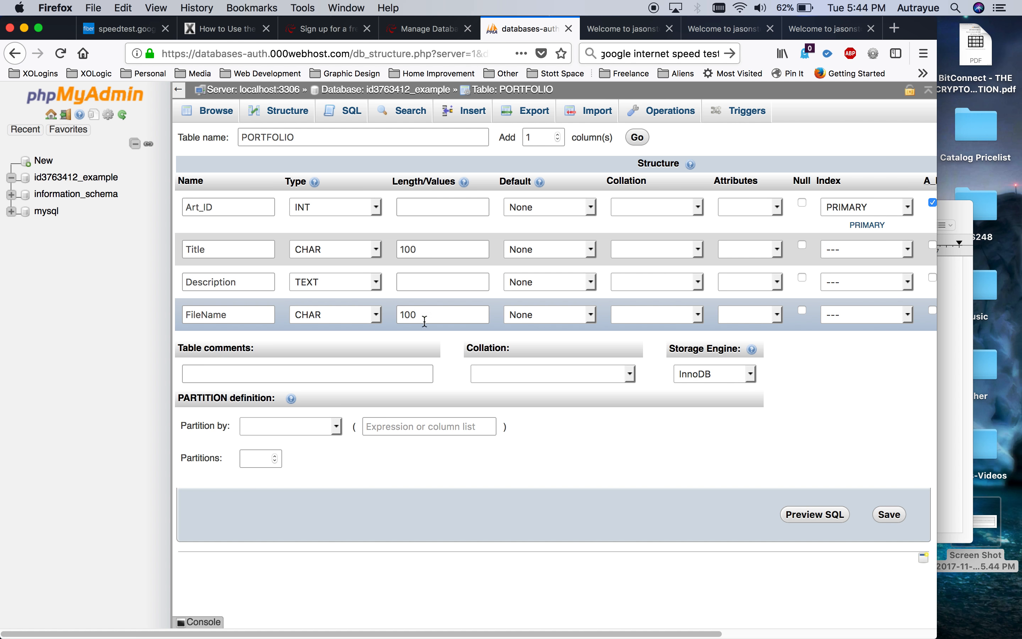
# Save the PORTFOLIO table structure.
pyautogui.hscroll(5, 527, 324)
pyautogui.hscroll(1, 527, 324)
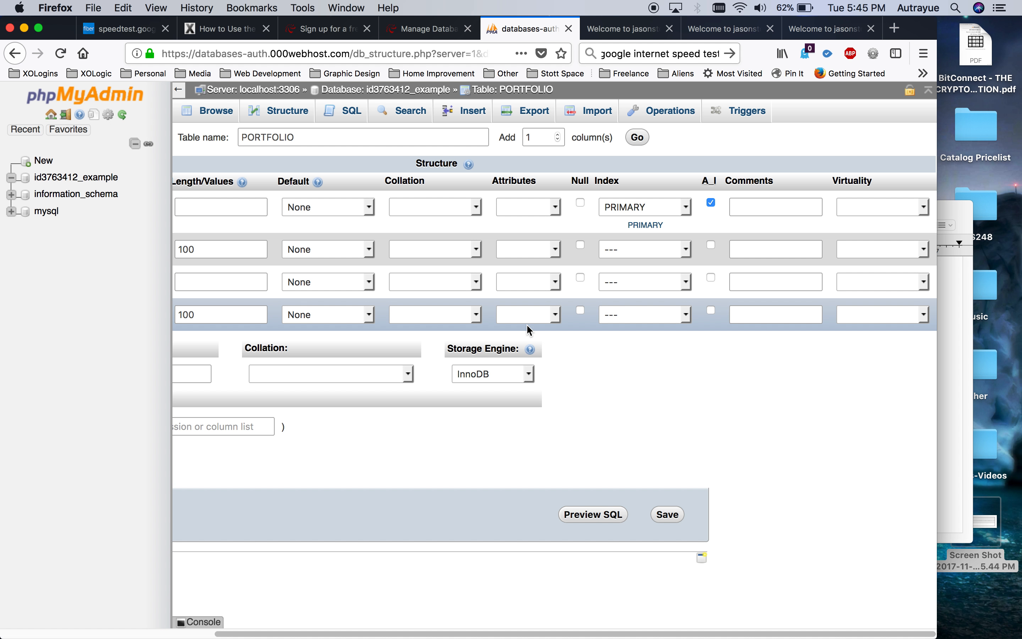
pyautogui.hscroll(-6, 382, 321)
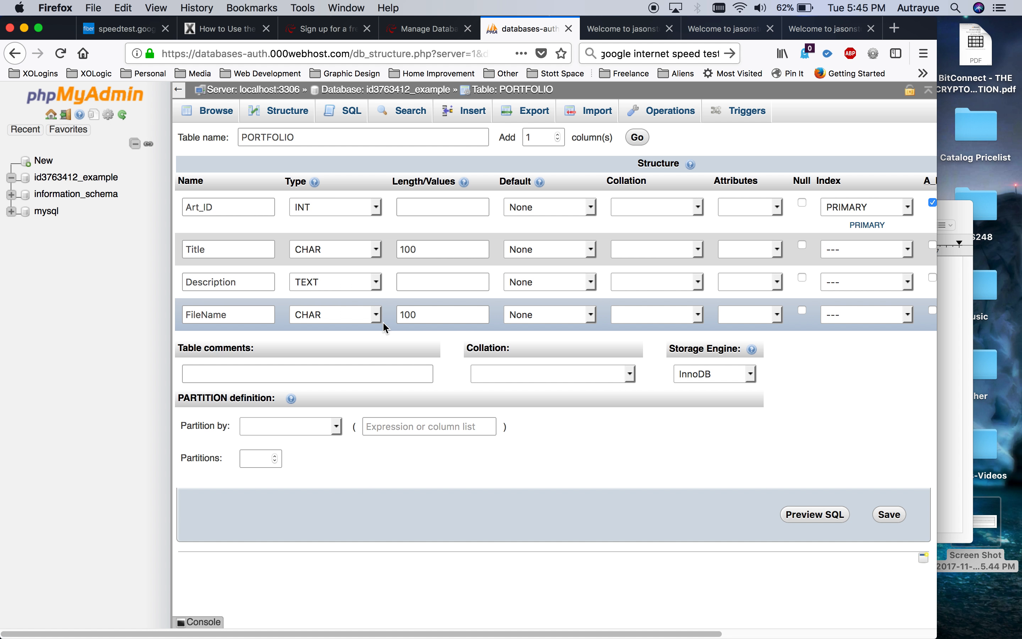
pyautogui.click(893, 518)
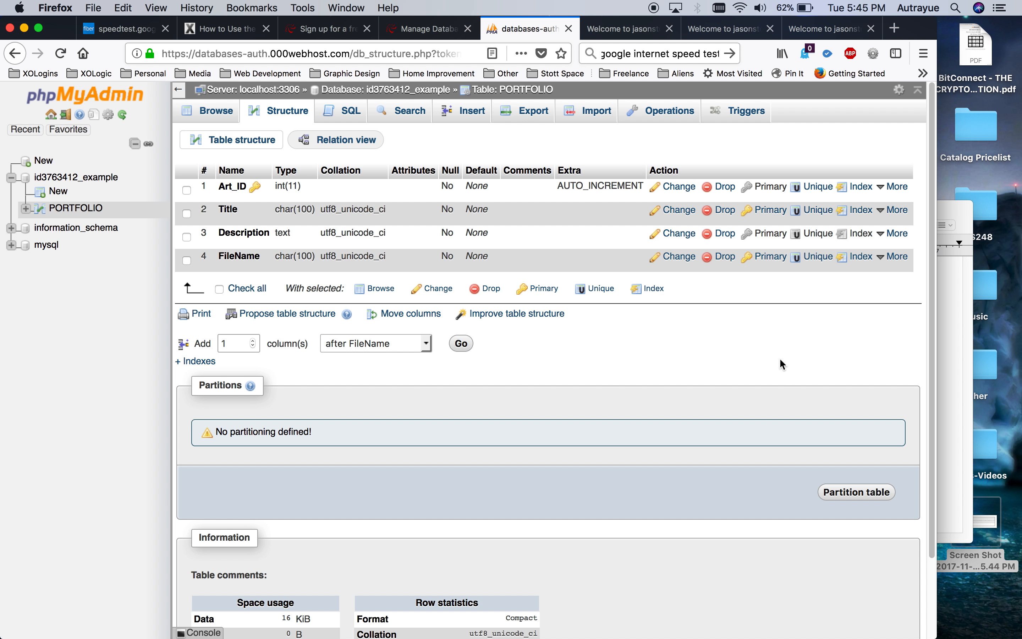
# Browse PORTFOLIO, review its Structure, SQL and Search tabs, then bring up the Insert form.
pyautogui.click(78, 208)
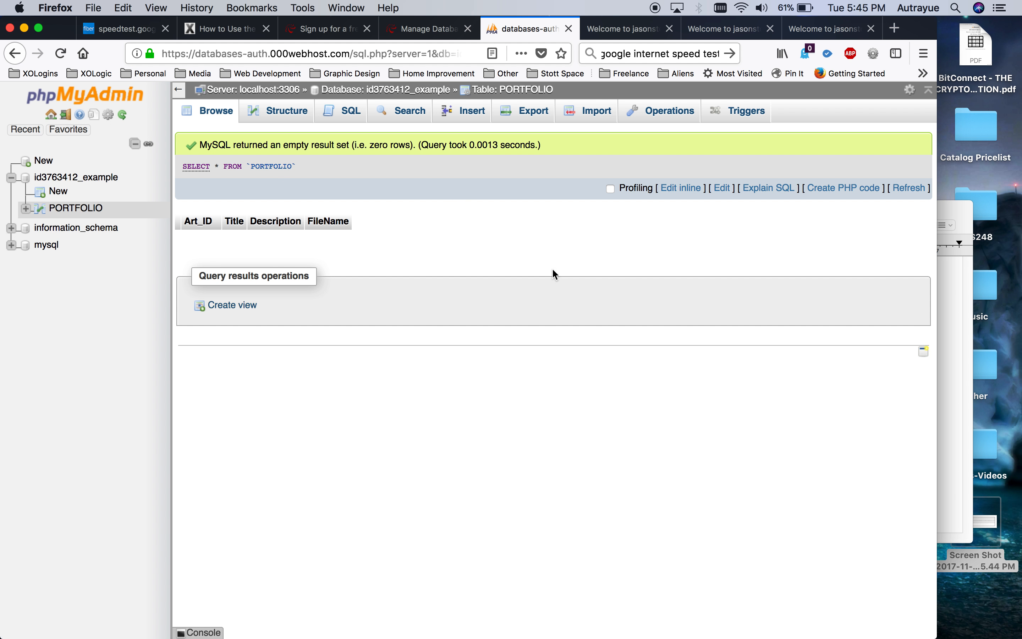
pyautogui.click(277, 119)
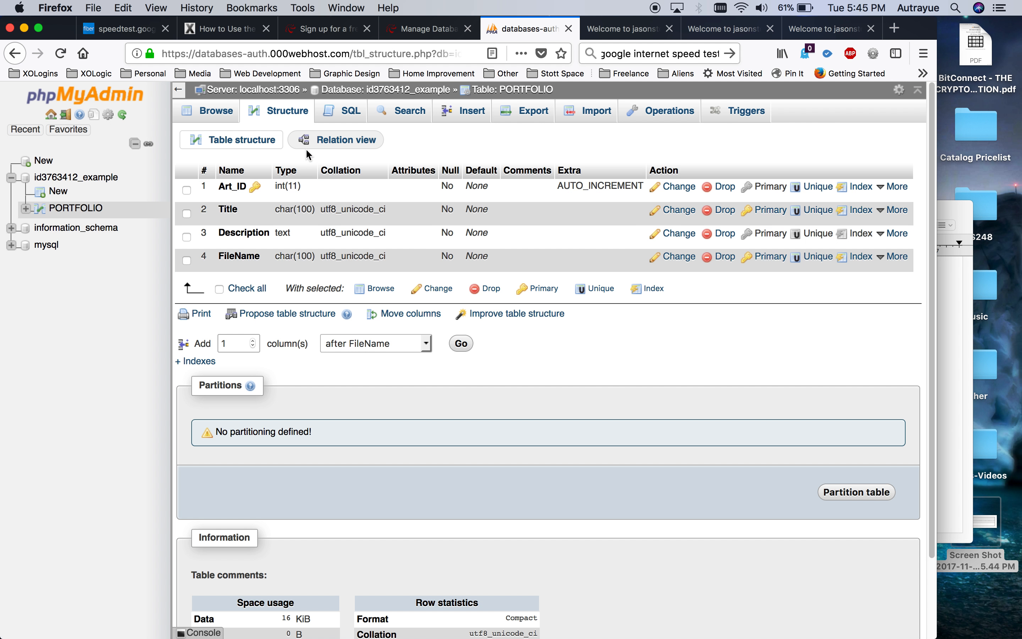
pyautogui.click(356, 119)
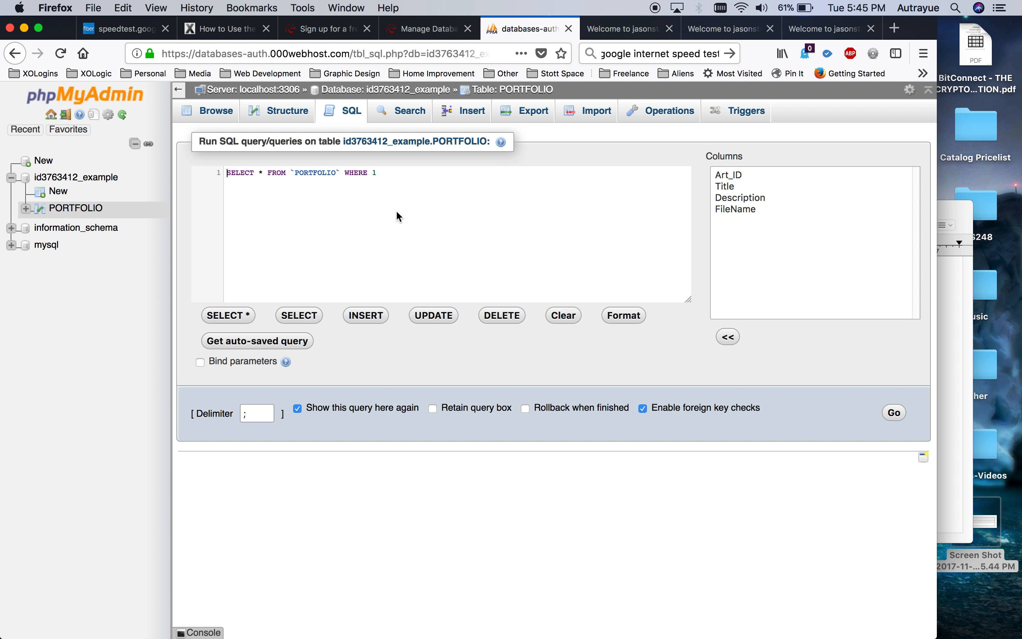
pyautogui.click(412, 116)
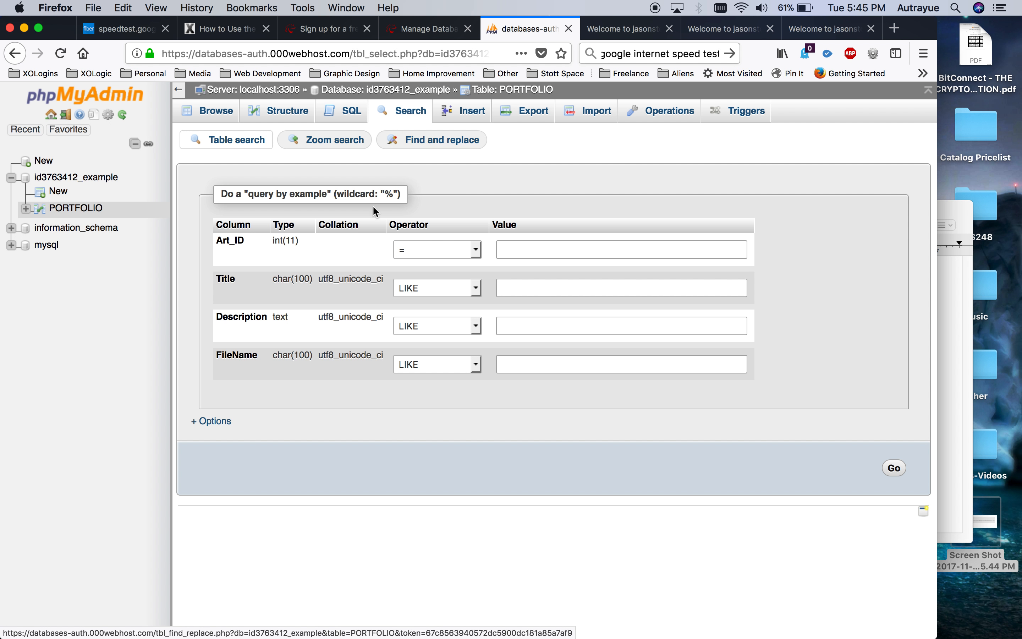
pyautogui.click(469, 120)
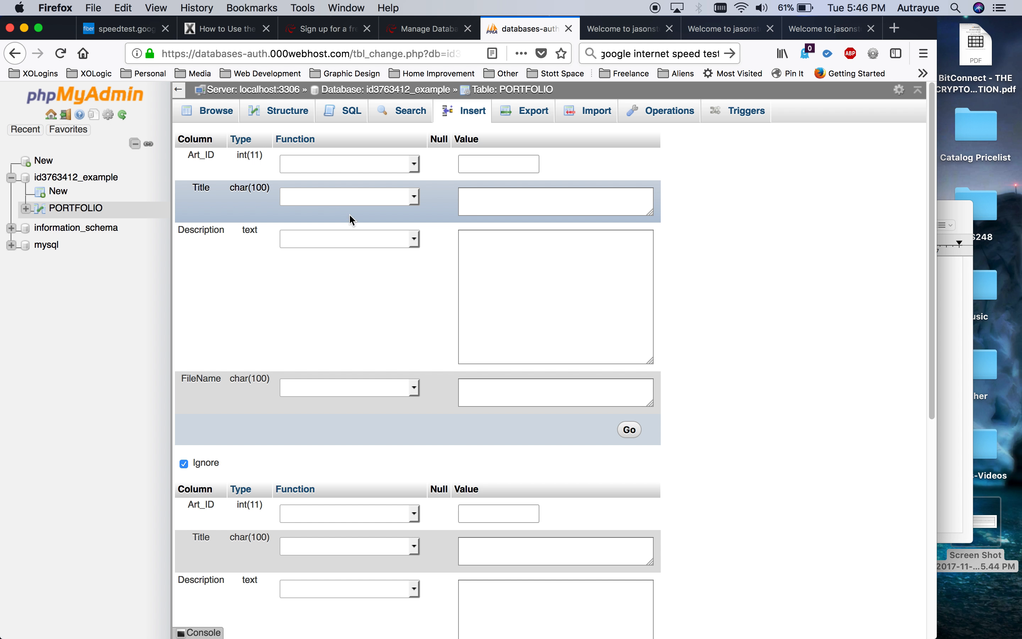
# Leave Title's function empty and enter the title 'Test Logo'.
pyautogui.click(331, 197)
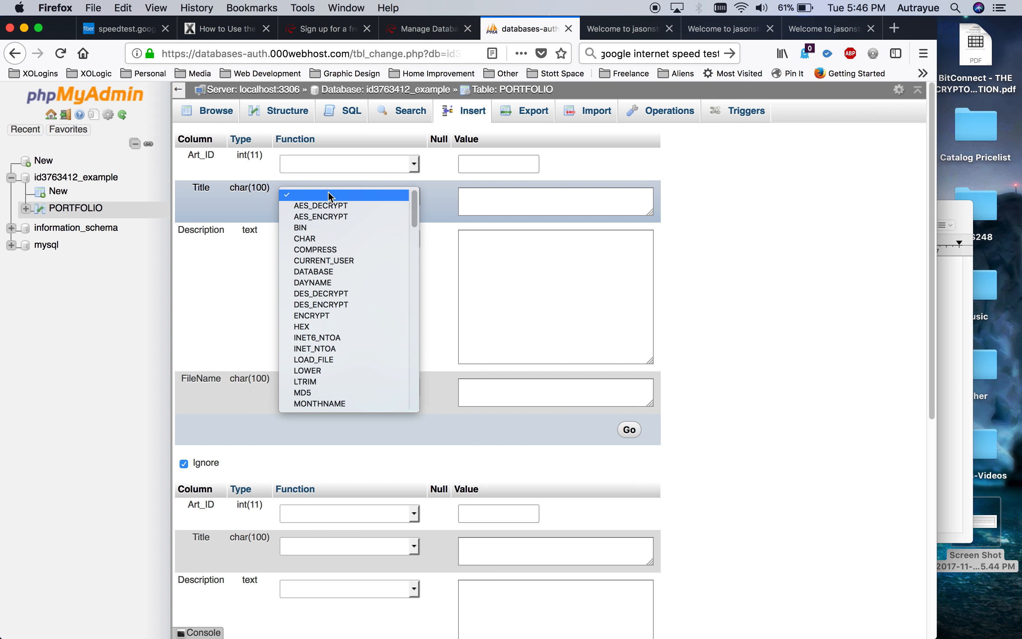
pyautogui.click(515, 199)
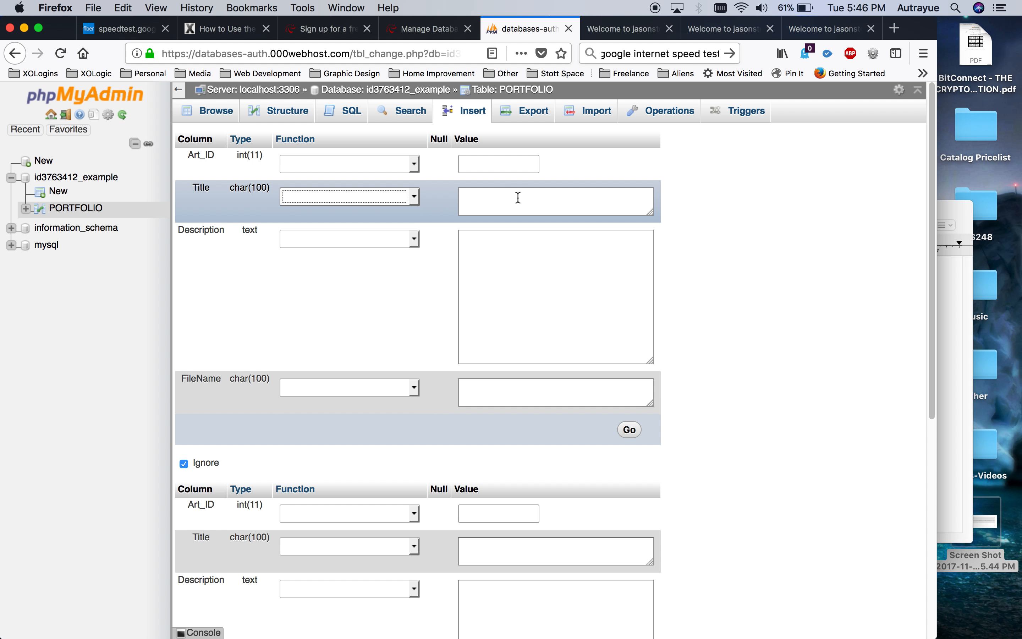
pyautogui.click(494, 206)
pyautogui.scroll(-1, 495, 206)
pyautogui.scroll(1, 494, 206)
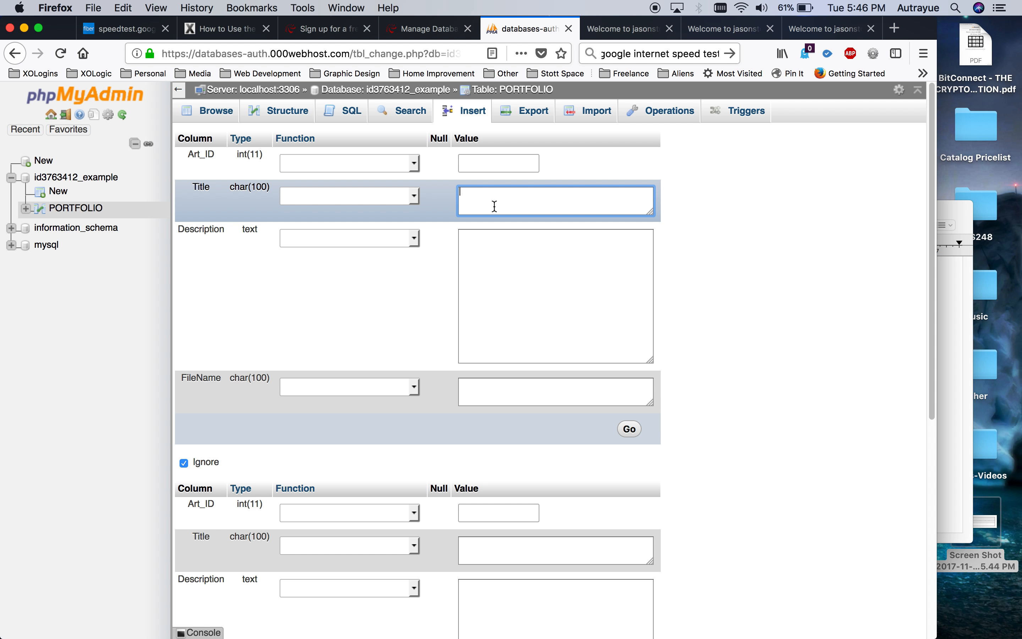
pyautogui.write('Test Logo')
# Add the description 'This is a test to verify that this is getting stored in the database.', file name test.png, and insert the row.
pyautogui.click(524, 259)
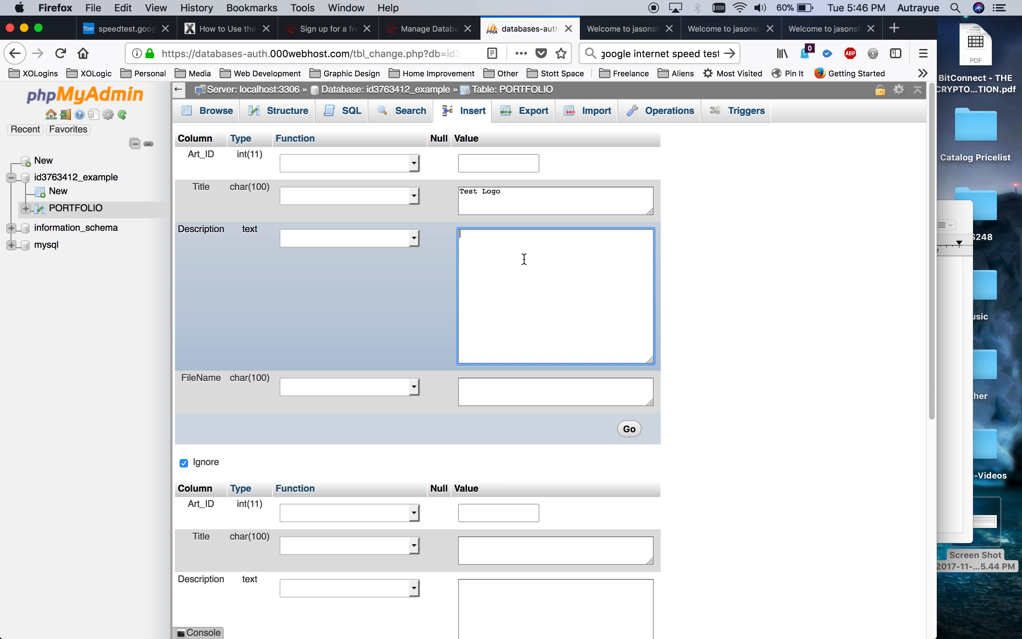
pyautogui.write('This is a test to verify that this is getting sotre')
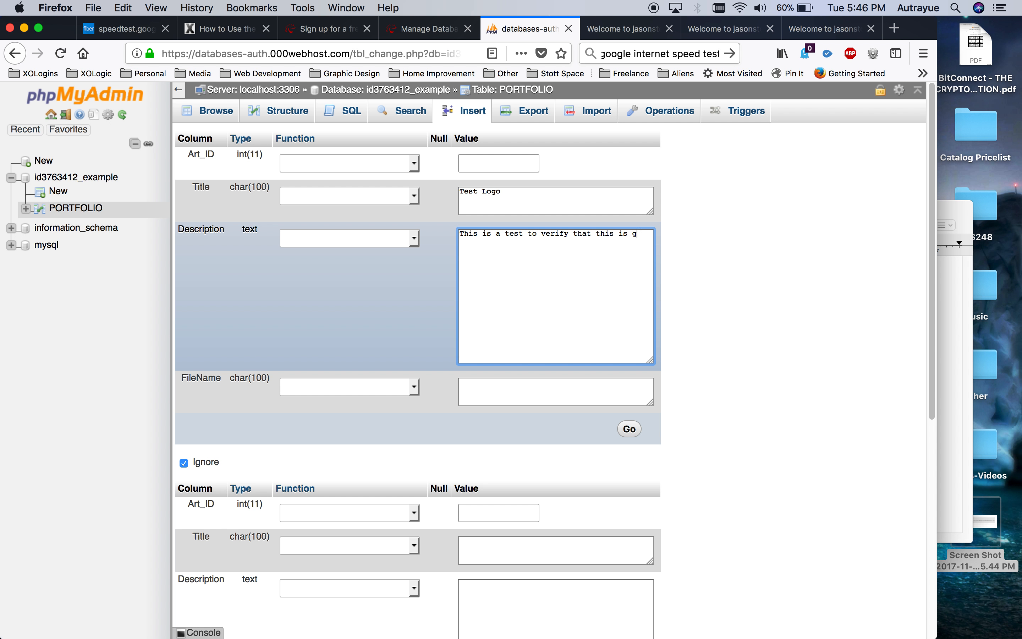
pyautogui.press('BackSpace')
pyautogui.press('BackSpace')
pyautogui.press('BackSpace')
pyautogui.press('BackSpace')
pyautogui.write('tored in the database.')
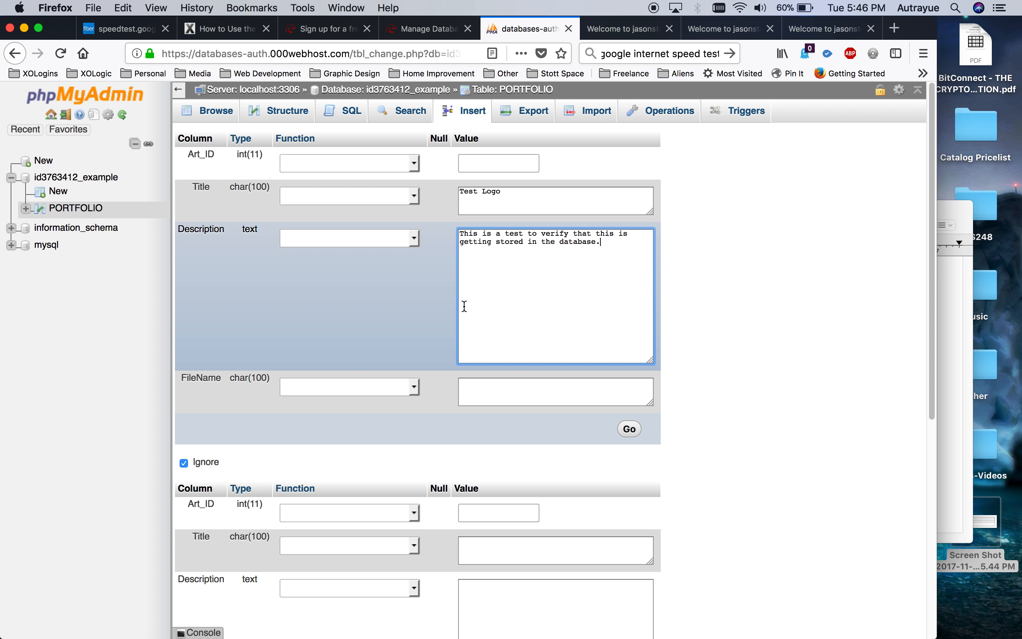
pyautogui.click(531, 394)
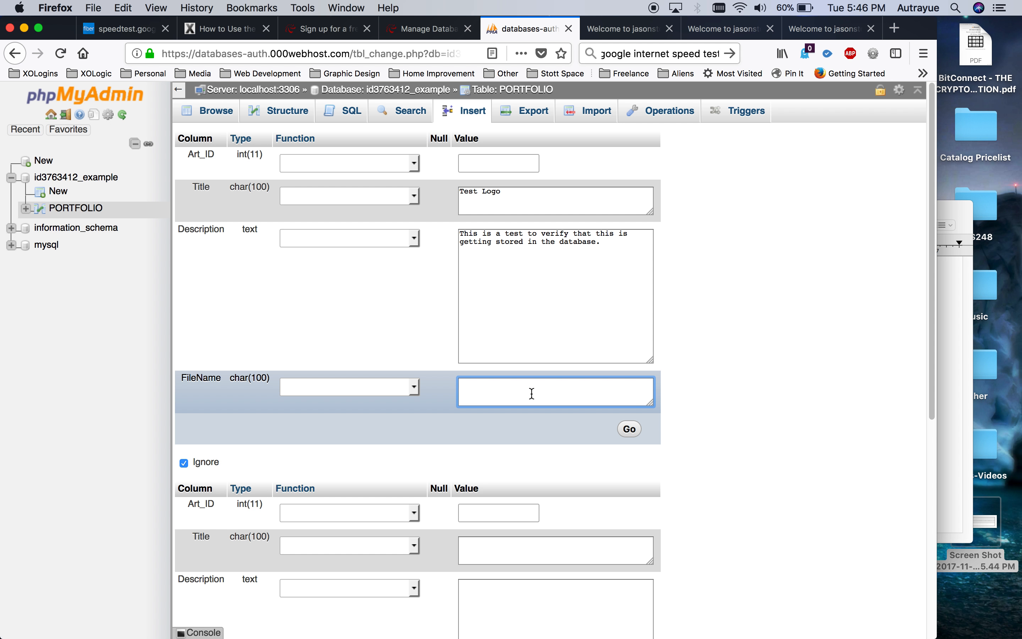
pyautogui.write('test.png')
pyautogui.click(630, 430)
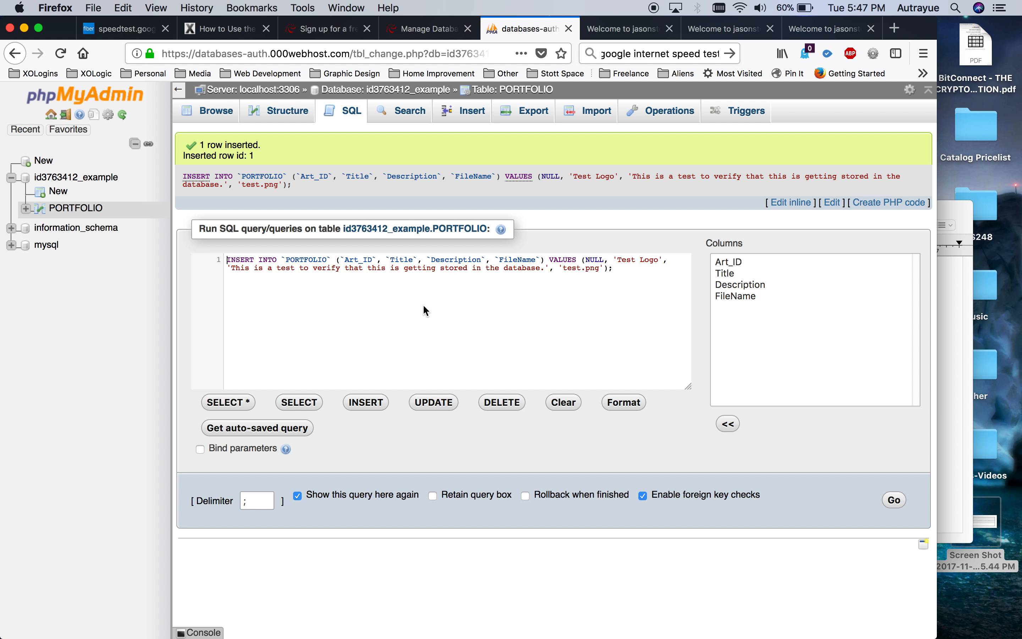
pyautogui.moveTo(615, 269); pyautogui.dragTo(244, 253)
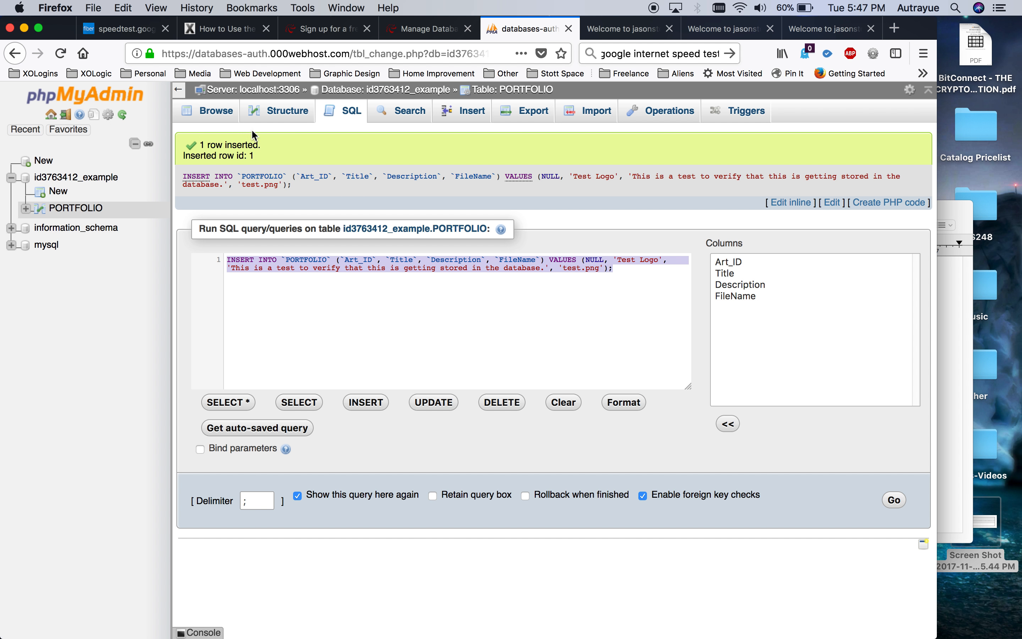
pyautogui.click(286, 121)
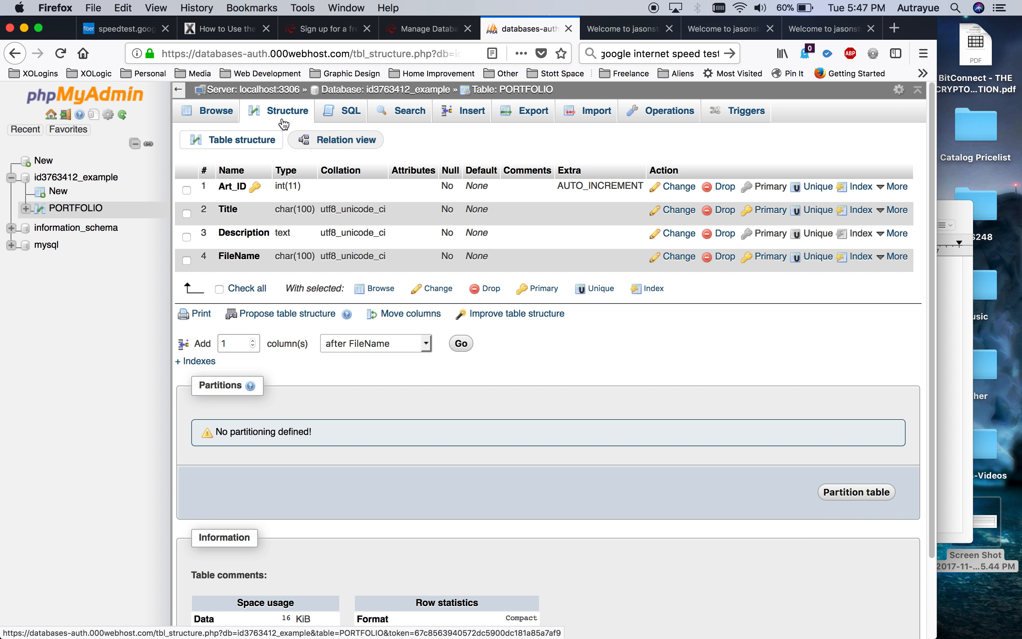
pyautogui.click(207, 119)
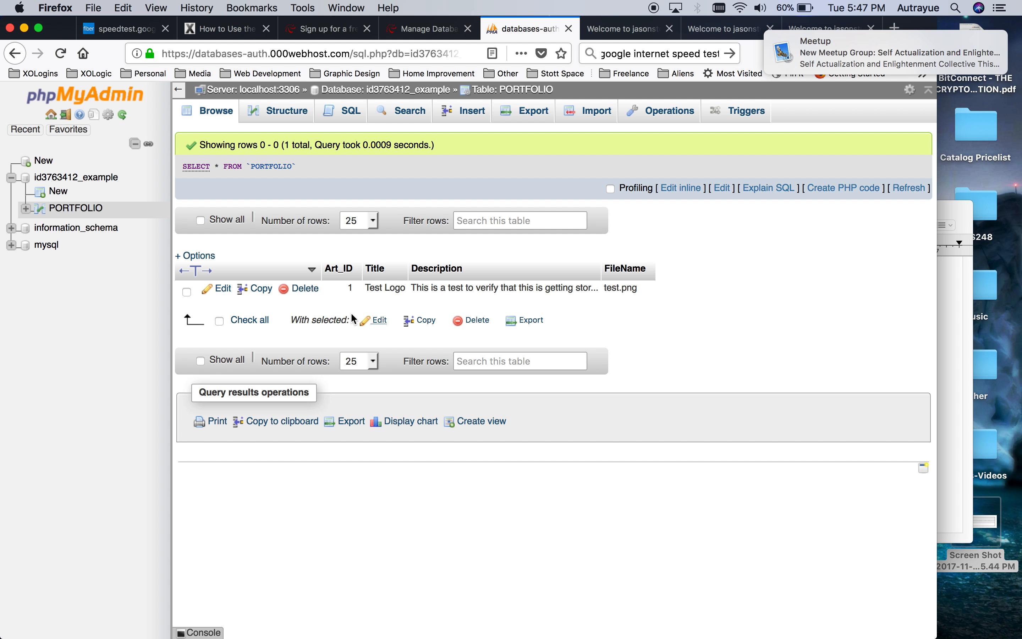
pyautogui.click(64, 208)
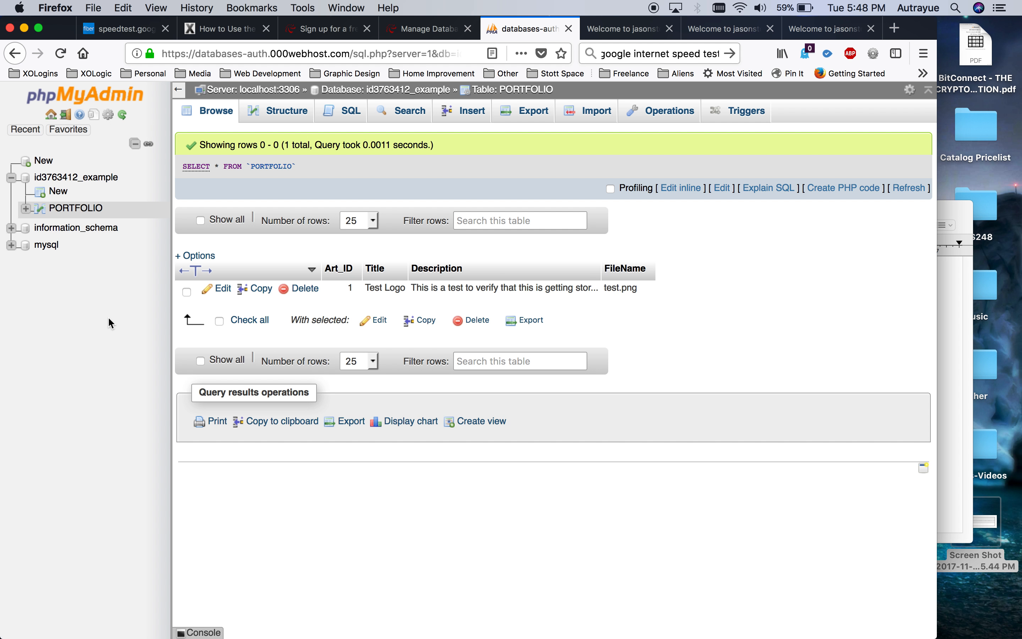
pyautogui.click(70, 181)
# Create a new table named EMAIL with 5 columns.
pyautogui.click(285, 304)
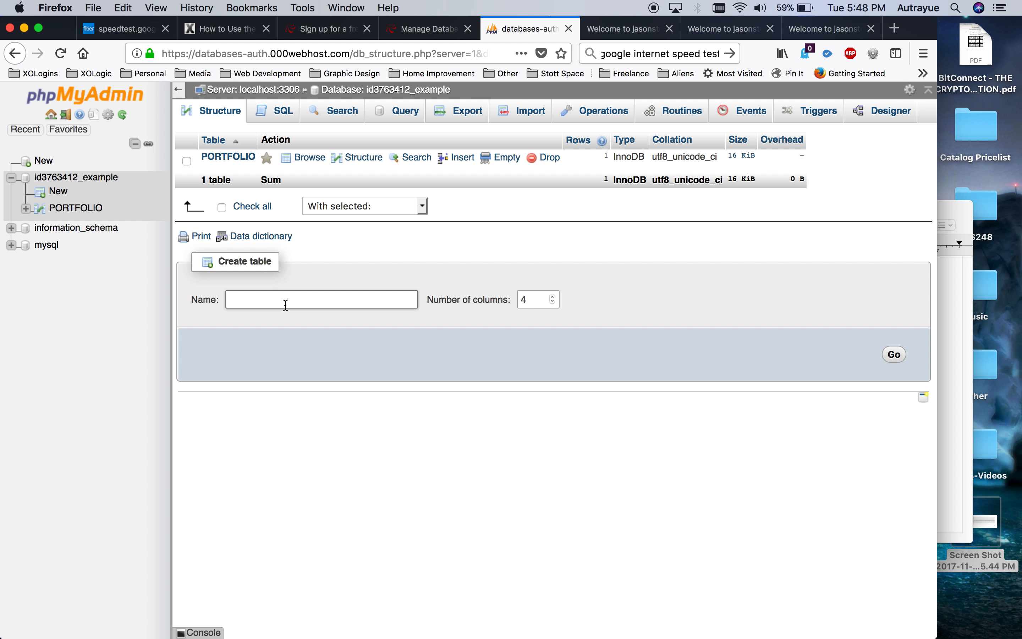
pyautogui.write('EMAIL')
pyautogui.click(526, 298)
pyautogui.doubleClick(513, 297)
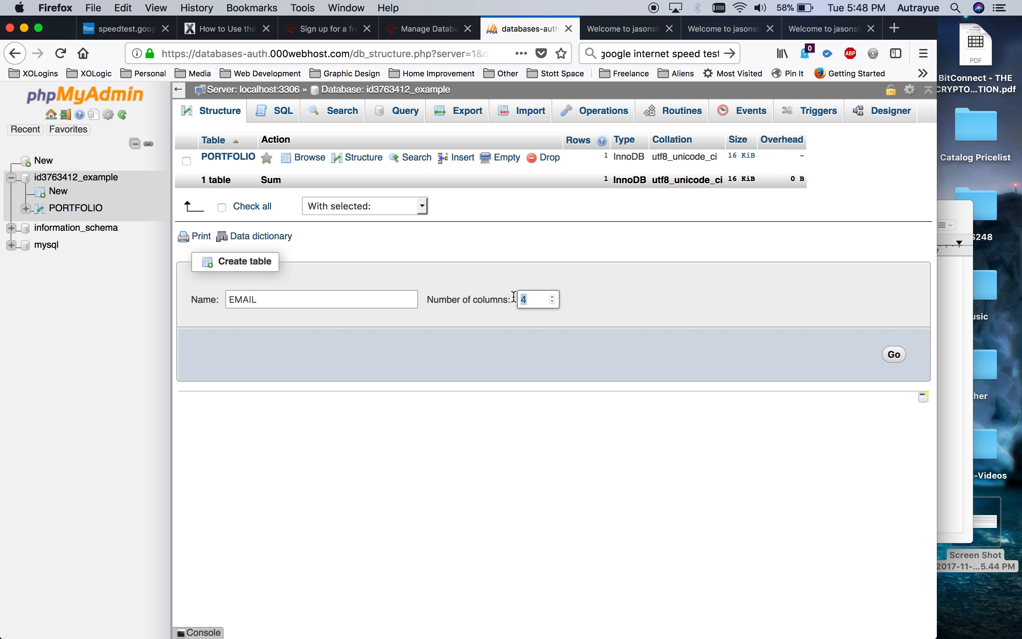
pyautogui.write('5')
pyautogui.click(896, 356)
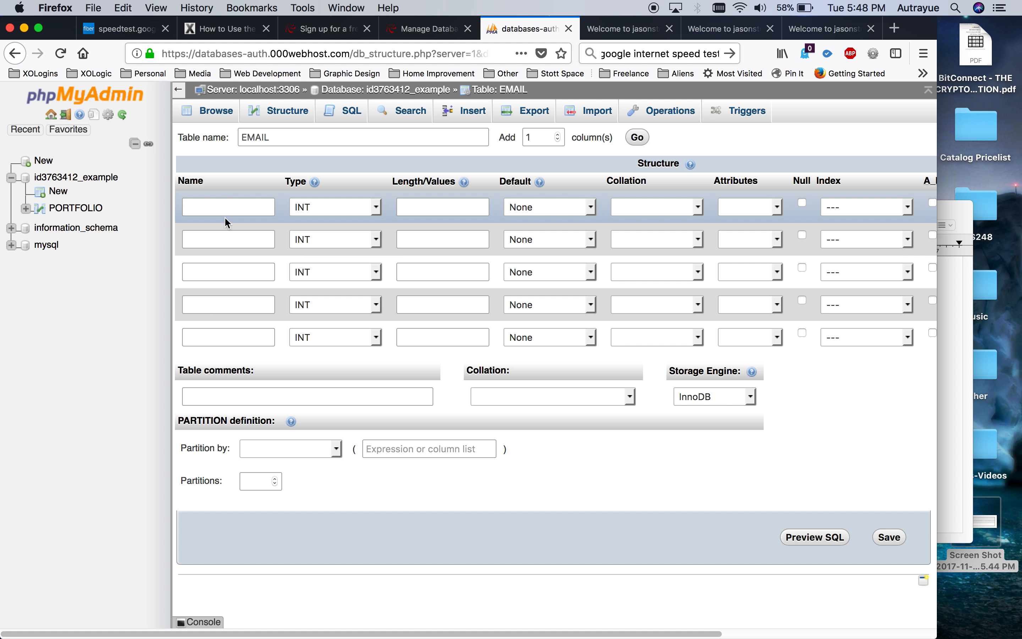
pyautogui.click(226, 210)
# Name the first column Email_ID and make it an auto-increment PRIMARY key.
pyautogui.write('email_')
pyautogui.press('BackSpace')
pyautogui.press('BackSpace')
pyautogui.press('BackSpace')
pyautogui.press('BackSpace')
pyautogui.press('BackSpace')
pyautogui.press('BackSpace')
pyautogui.write('Email_ID')
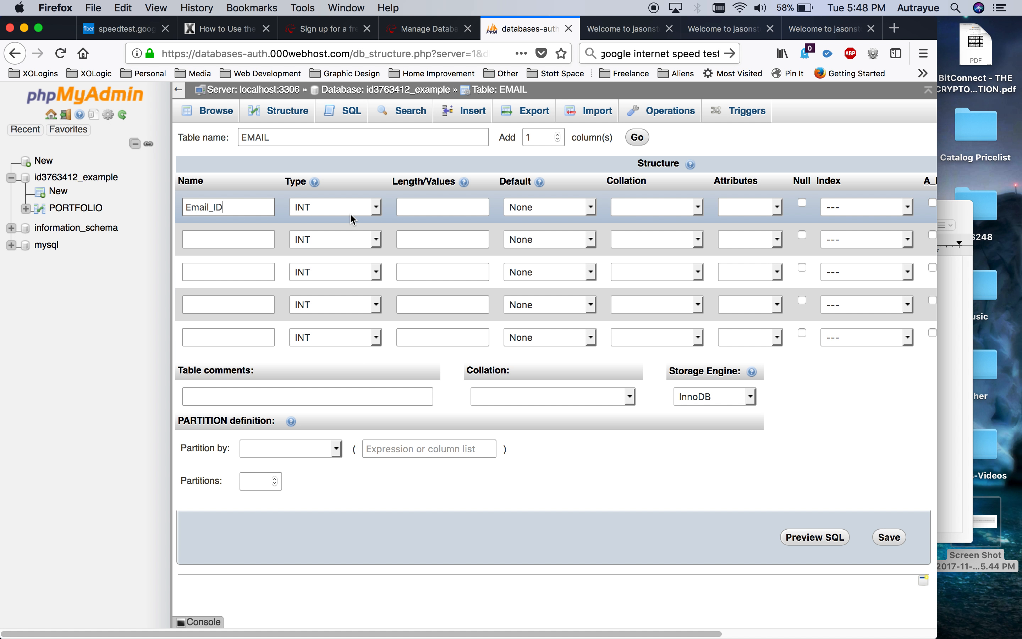
pyautogui.hscroll(10, 543, 183)
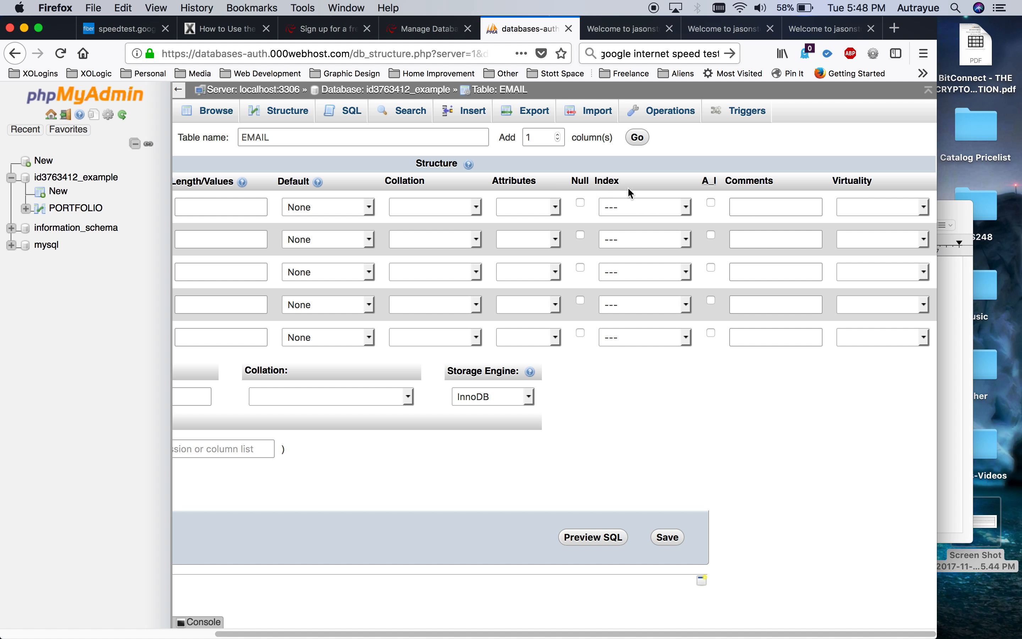
pyautogui.click(711, 203)
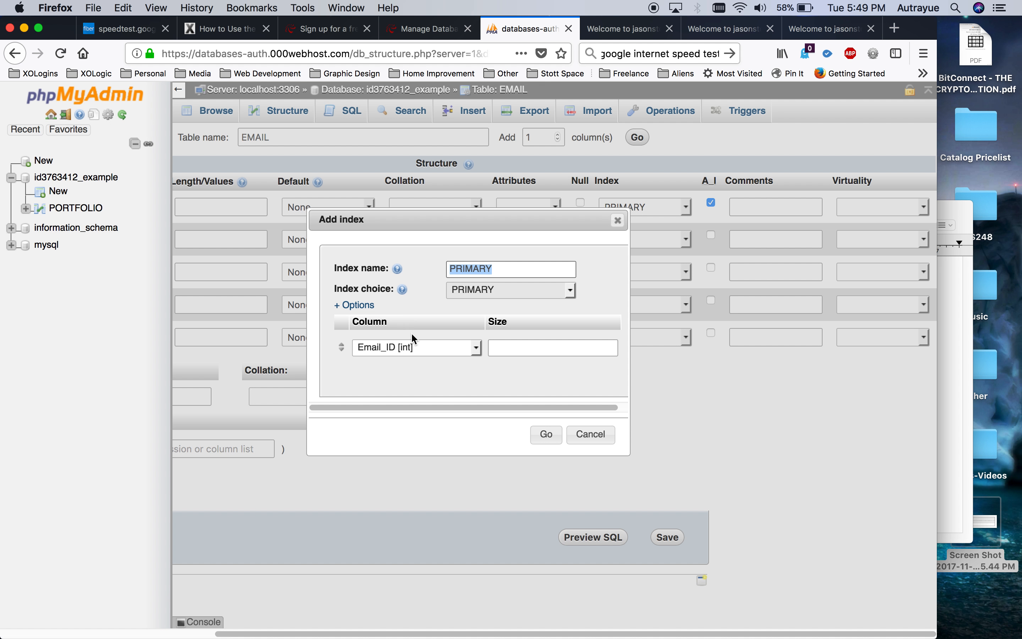
pyautogui.click(546, 434)
pyautogui.hscroll(-5, 728, 427)
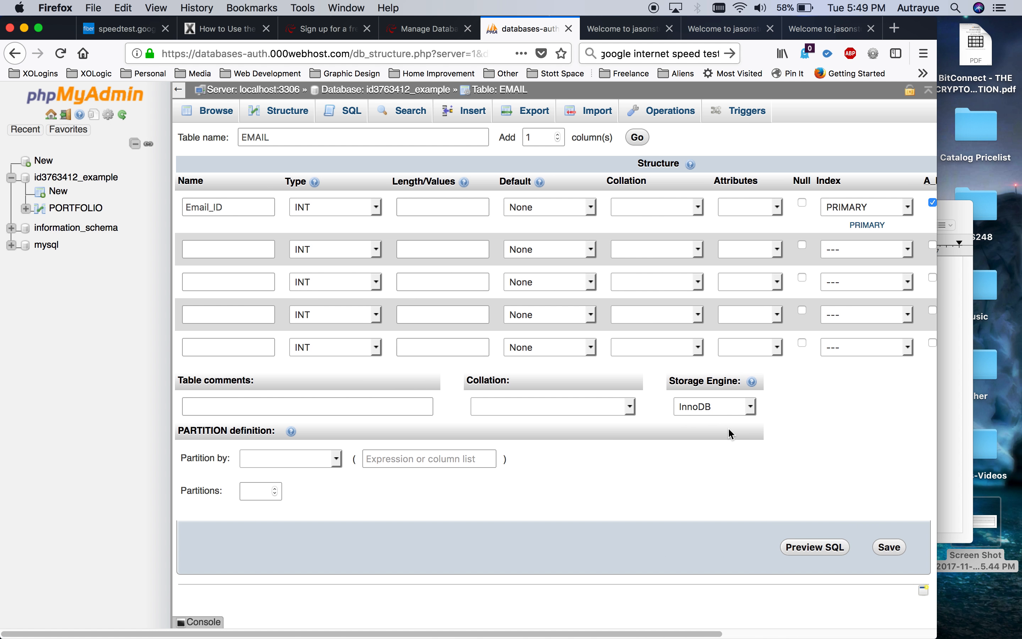
# Name the remaining columns Name, Phone, Email and Description.
pyautogui.click(193, 250)
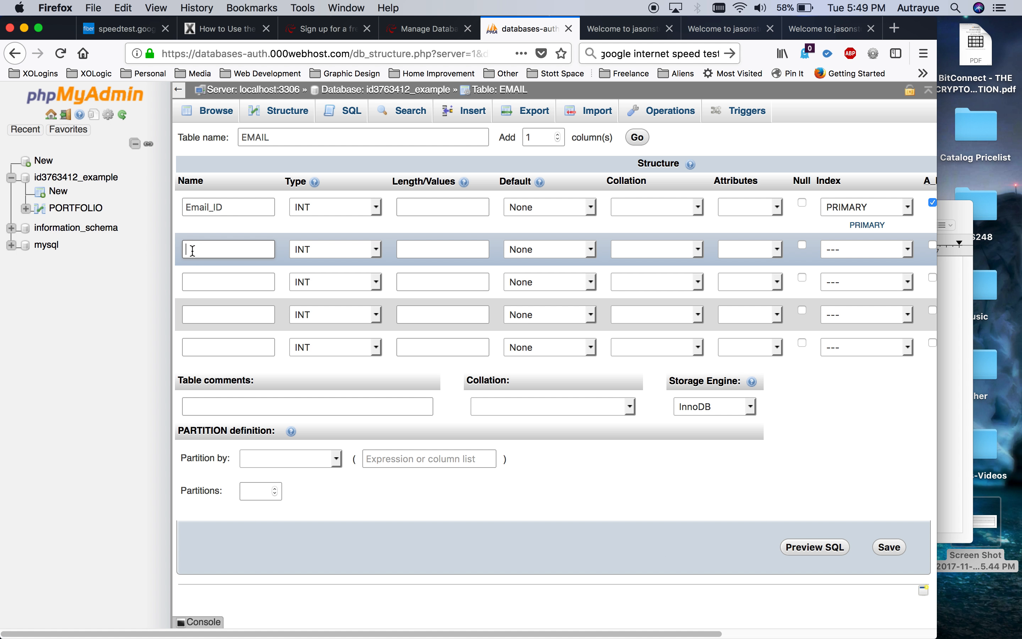
pyautogui.write('Name')
pyautogui.click(191, 283)
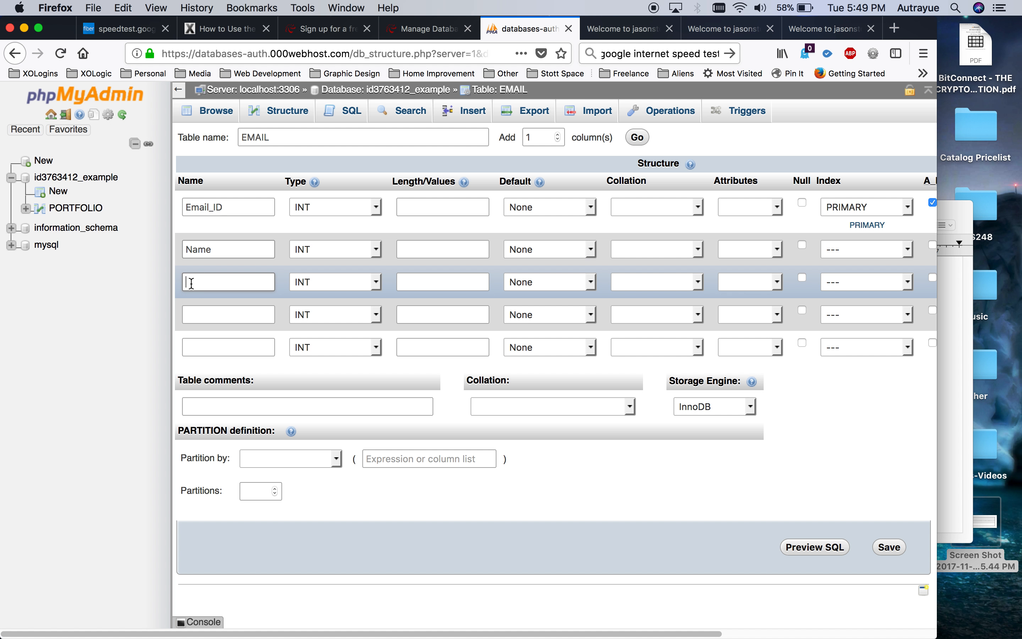
pyautogui.write('Phone')
pyautogui.click(191, 314)
pyautogui.write('Email')
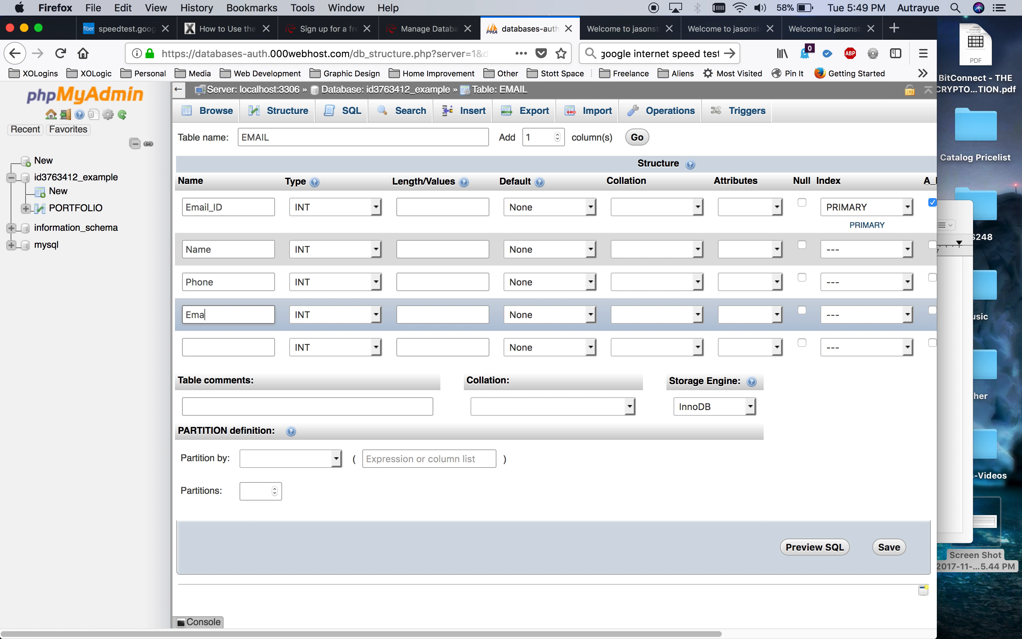
pyautogui.click(209, 351)
pyautogui.write('Description')
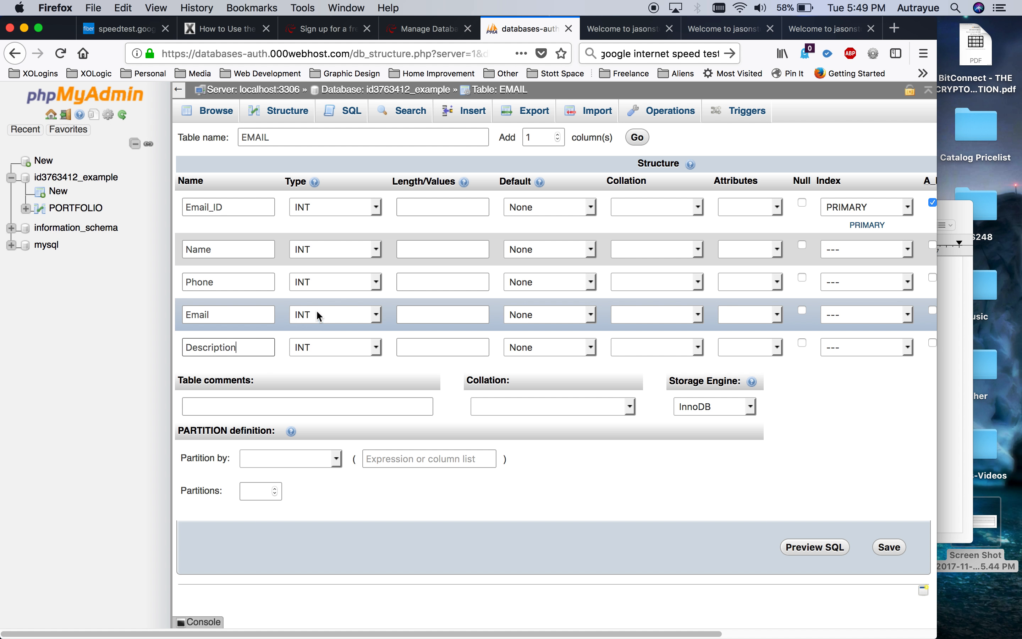
# Set Name, Phone and Email to CHAR and Description to TEXT.
pyautogui.click(345, 248)
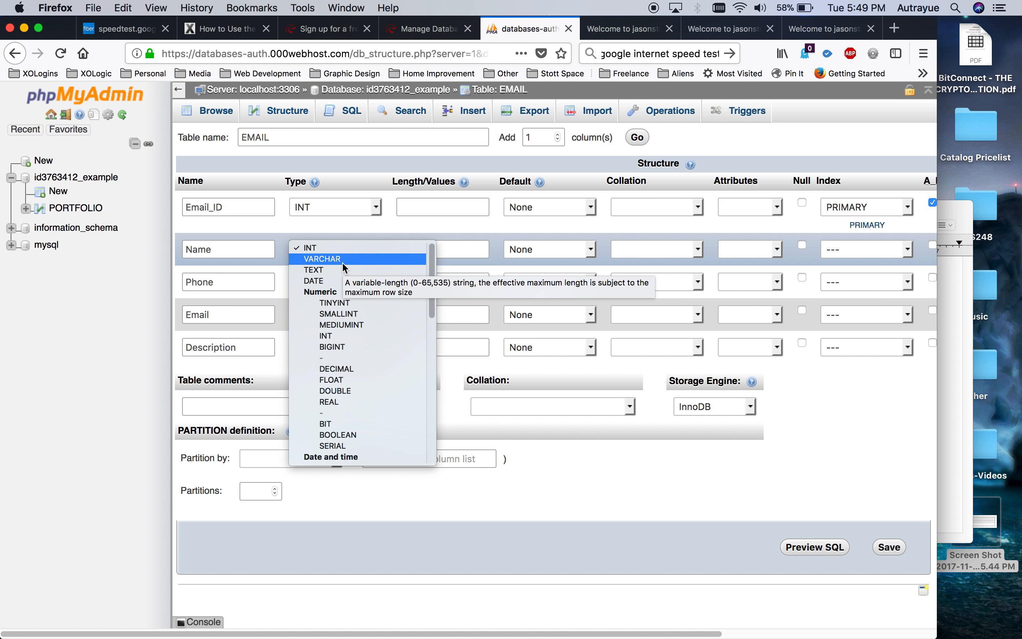
pyautogui.press('c')
pyautogui.press('Return')
pyautogui.click(317, 282)
pyautogui.press('c')
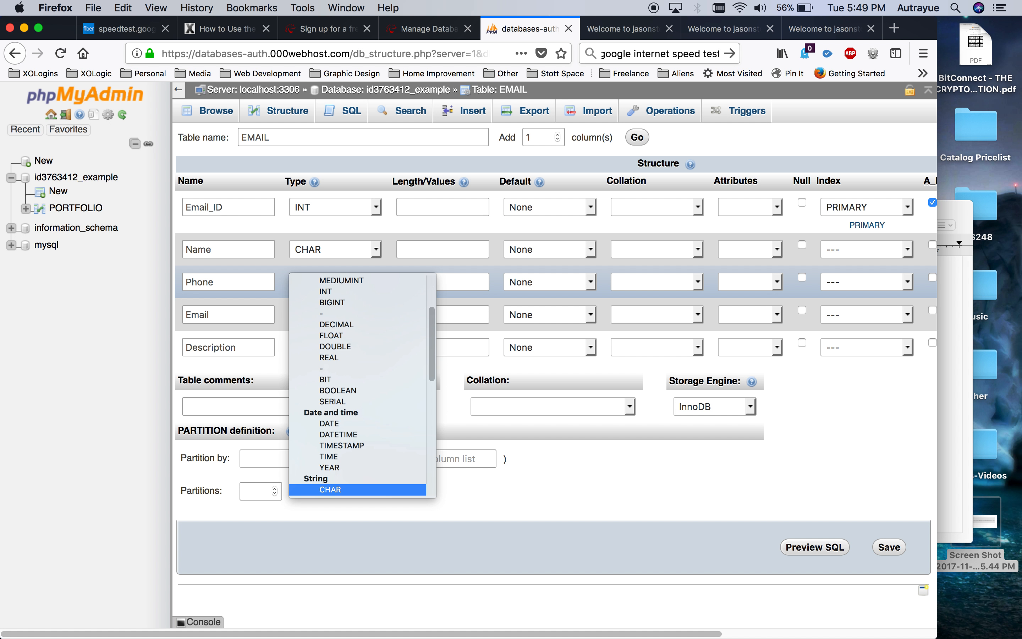
pyautogui.press('Return')
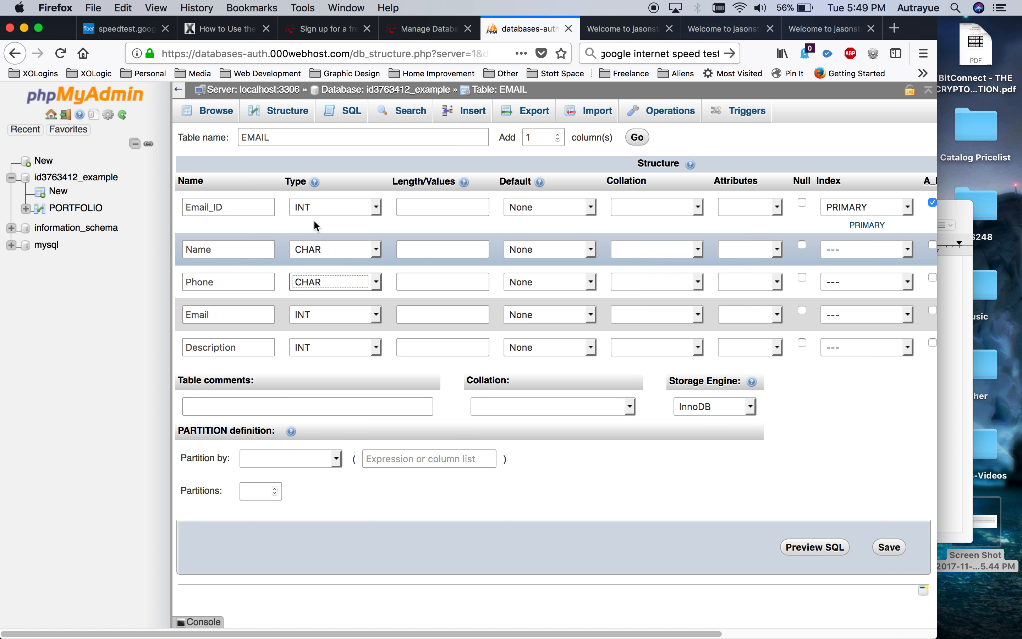
pyautogui.click(342, 315)
pyautogui.press('c')
pyautogui.press('Return')
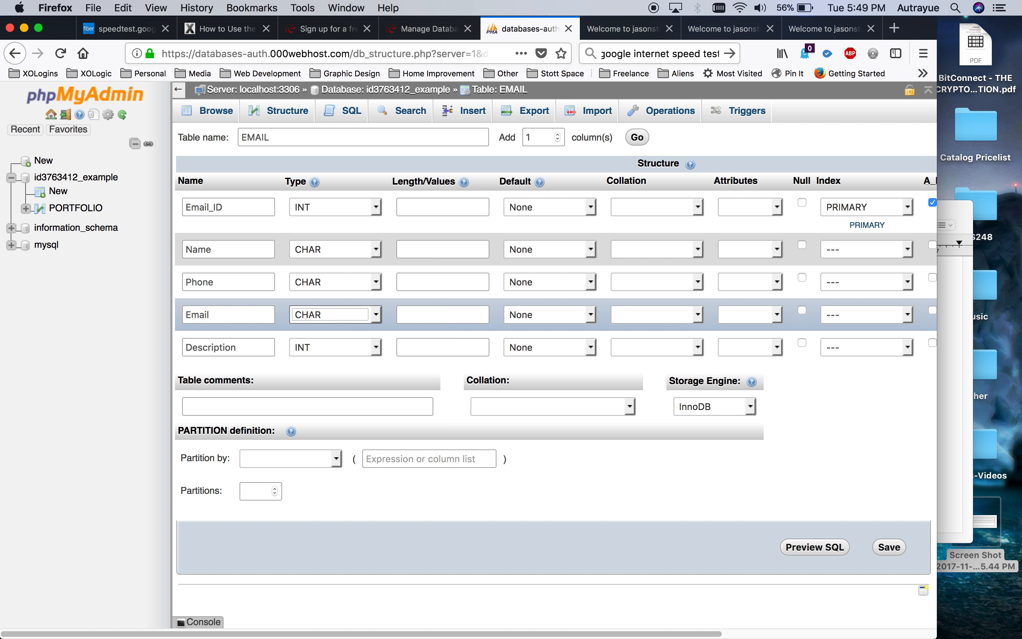
pyautogui.click(333, 344)
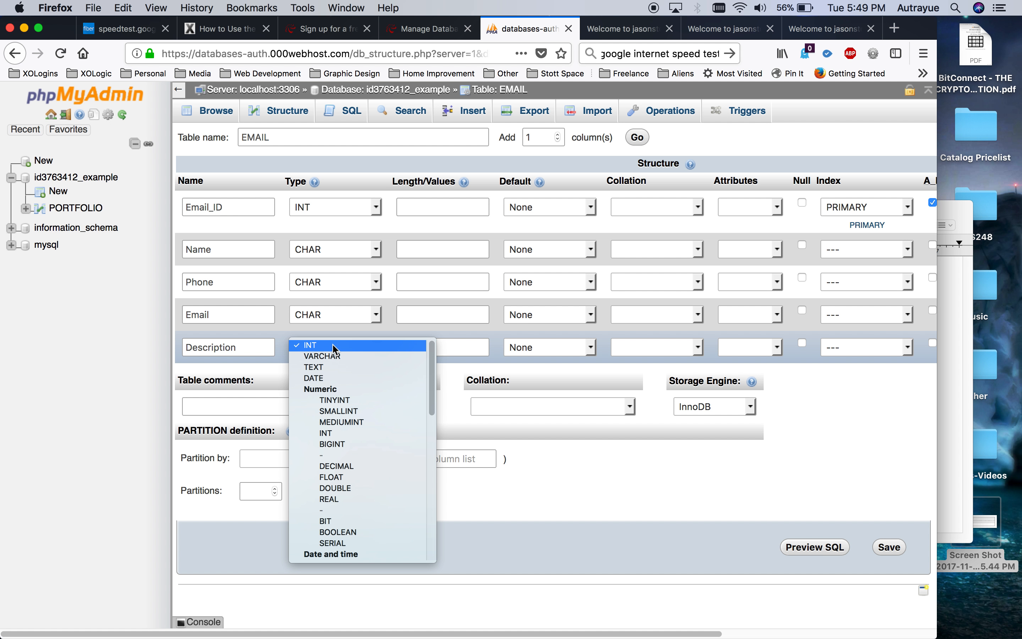
pyautogui.press('t')
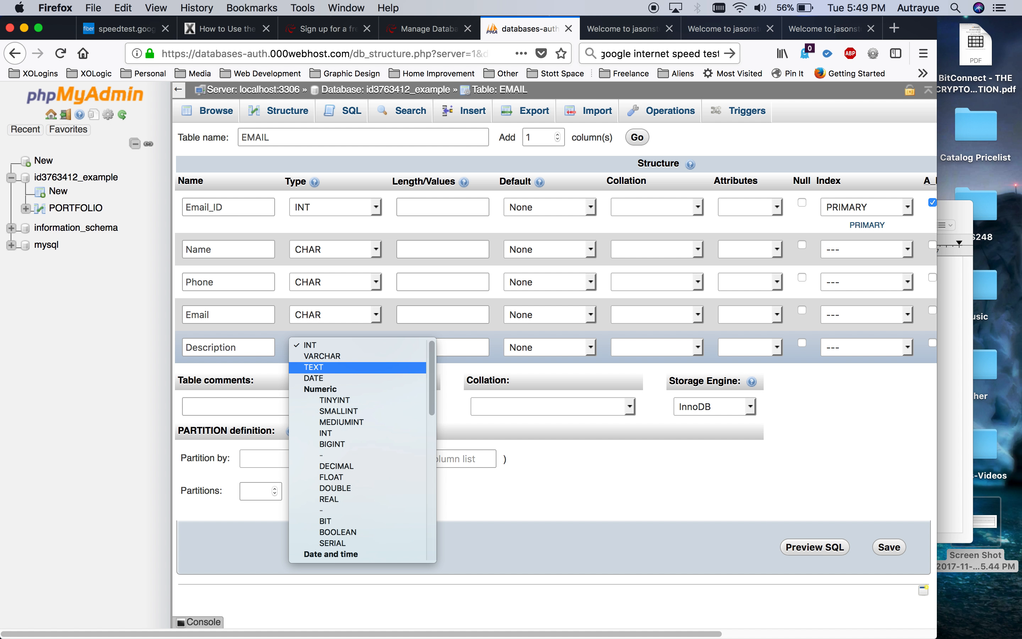
pyautogui.press('Return')
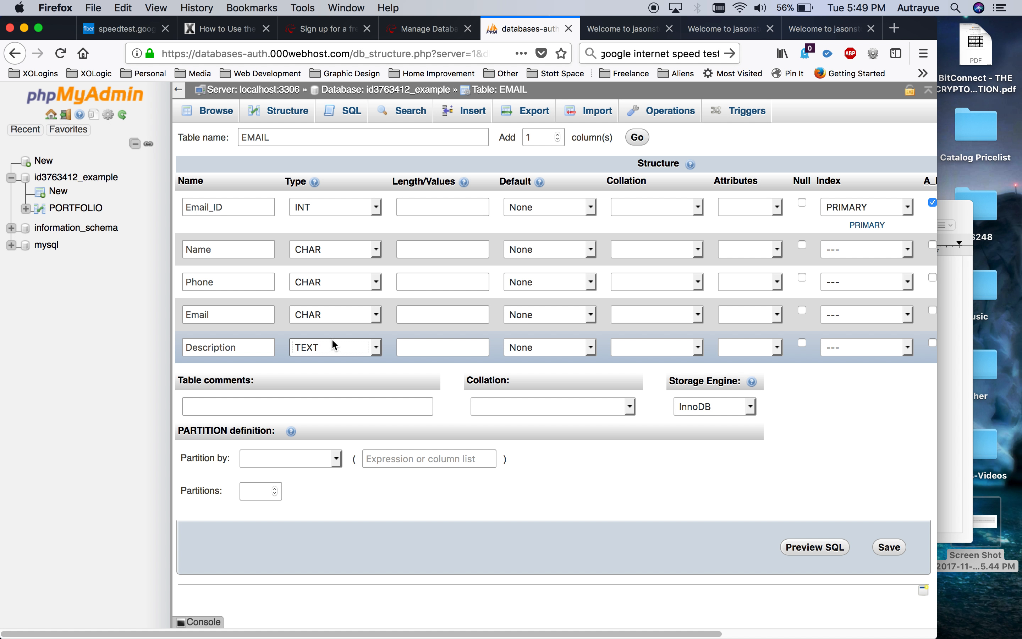
# Give Name, Phone and Email length 100 and Email_ID length 11.
pyautogui.click(449, 251)
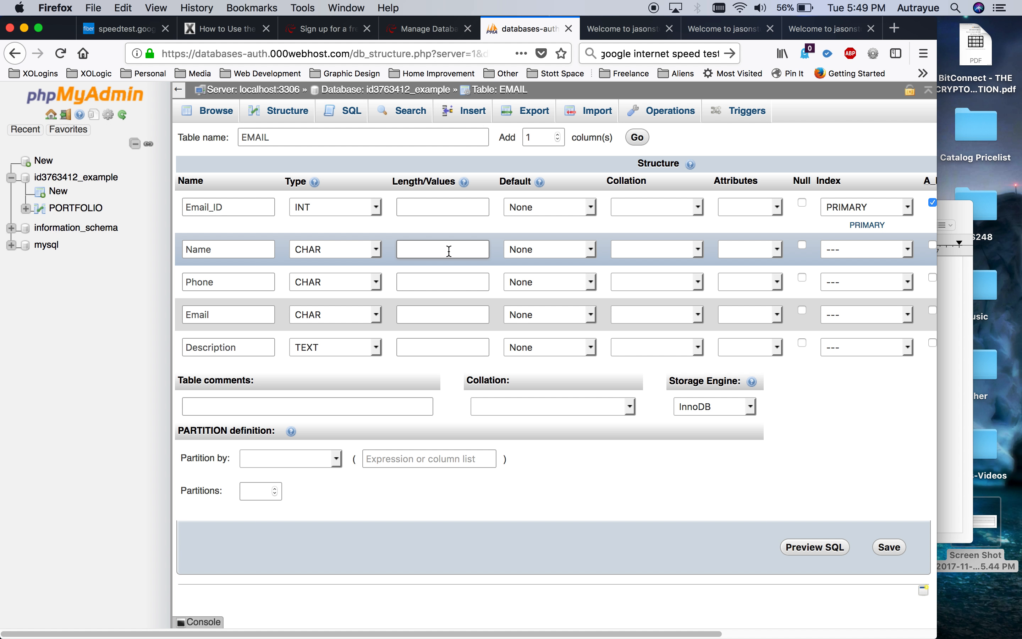
pyautogui.write('100')
pyautogui.click(426, 284)
pyautogui.write('100')
pyautogui.click(439, 313)
pyautogui.write('100')
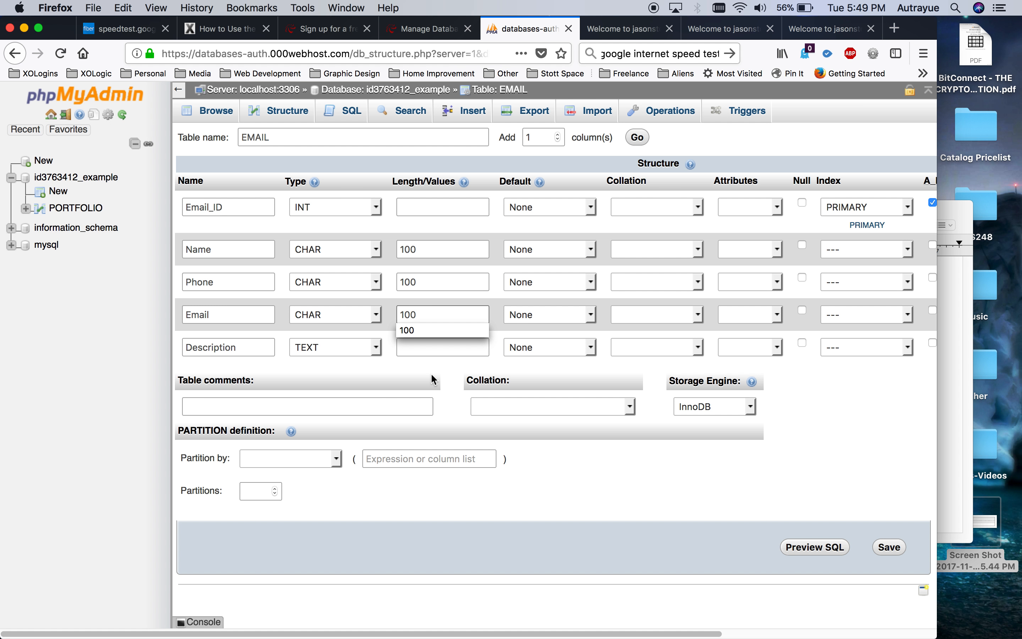
pyautogui.click(437, 346)
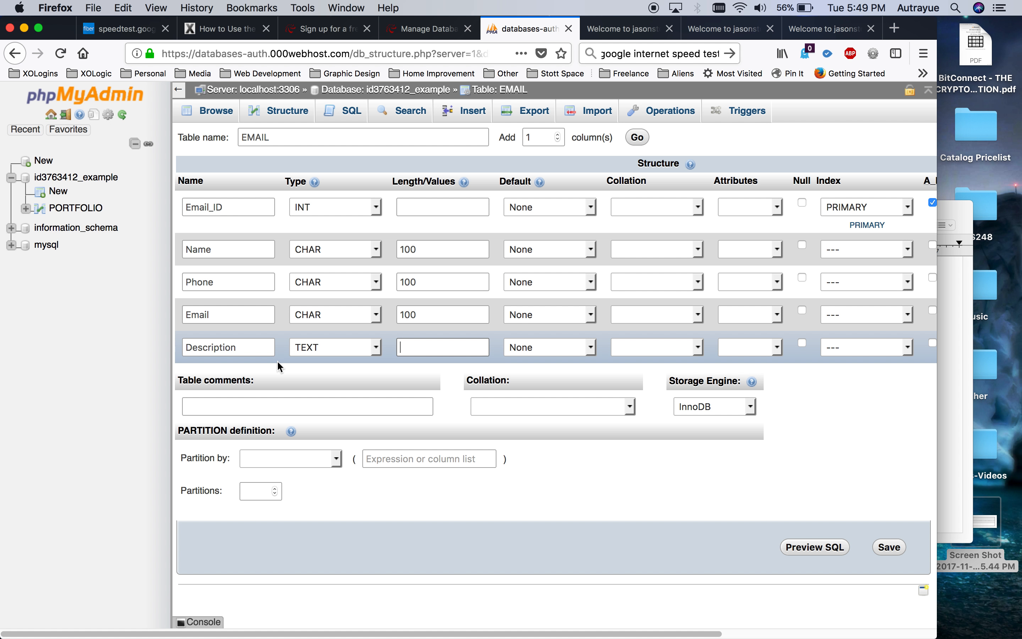
pyautogui.click(192, 211)
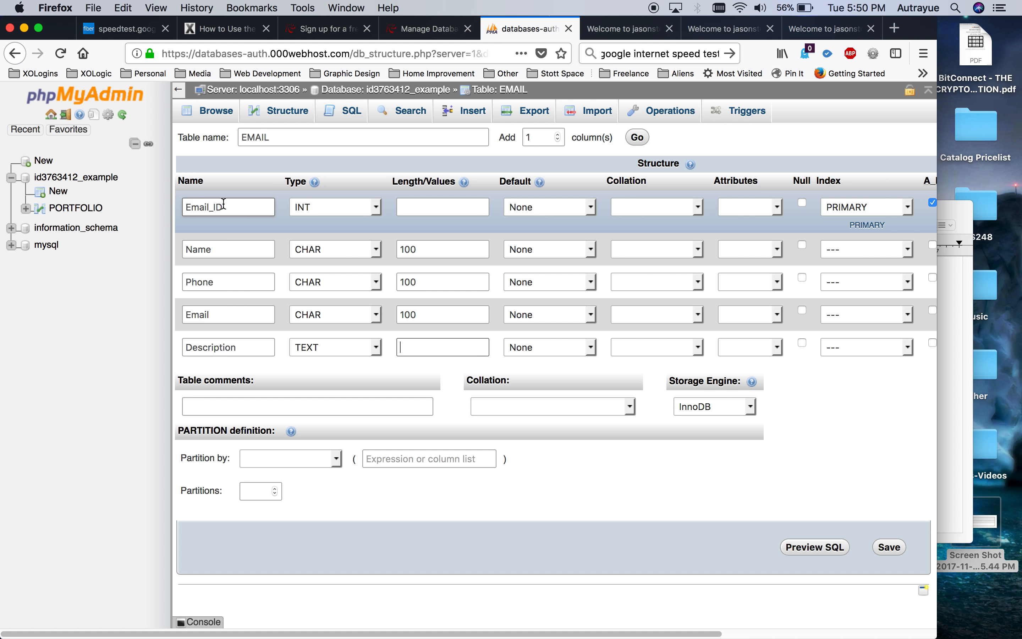
pyautogui.click(411, 206)
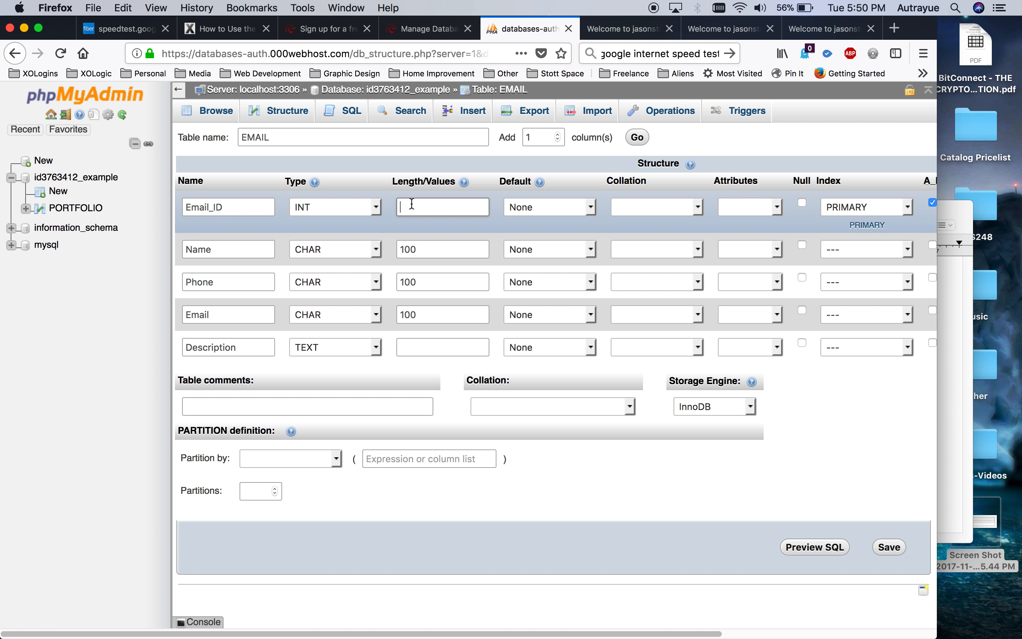
pyautogui.write('11')
pyautogui.click(387, 187)
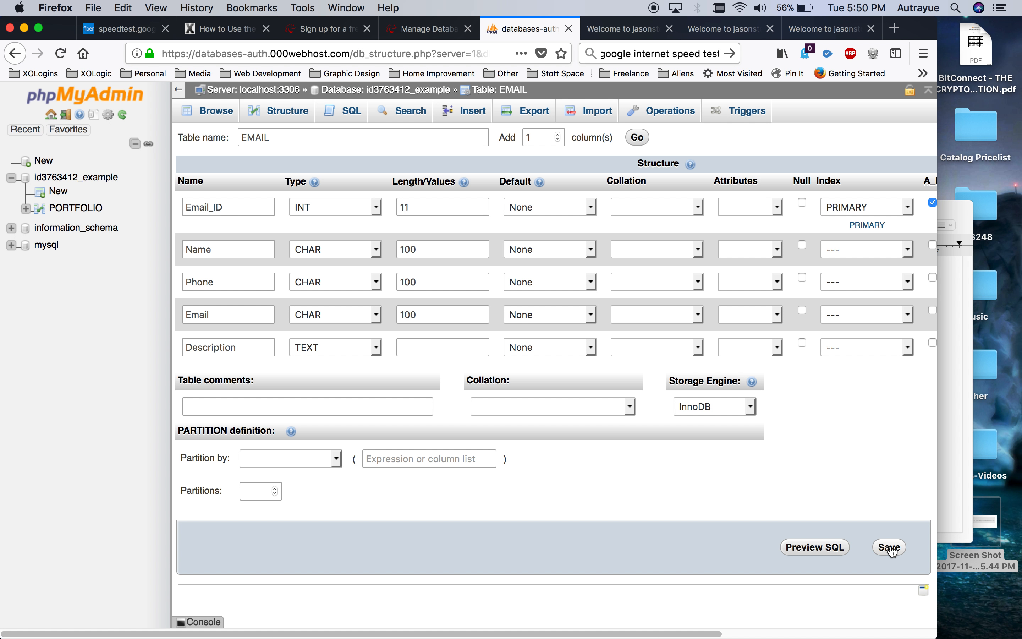
# Save the EMAIL table structure.
pyautogui.hscroll(5, 617, 359)
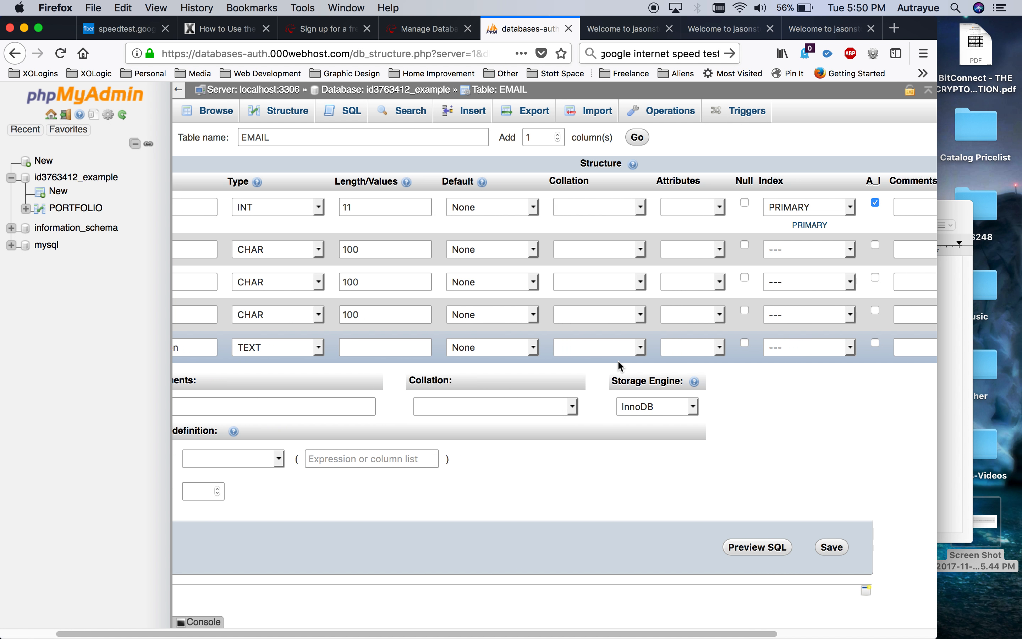
pyautogui.hscroll(1, 619, 366)
pyautogui.hscroll(-8, 617, 359)
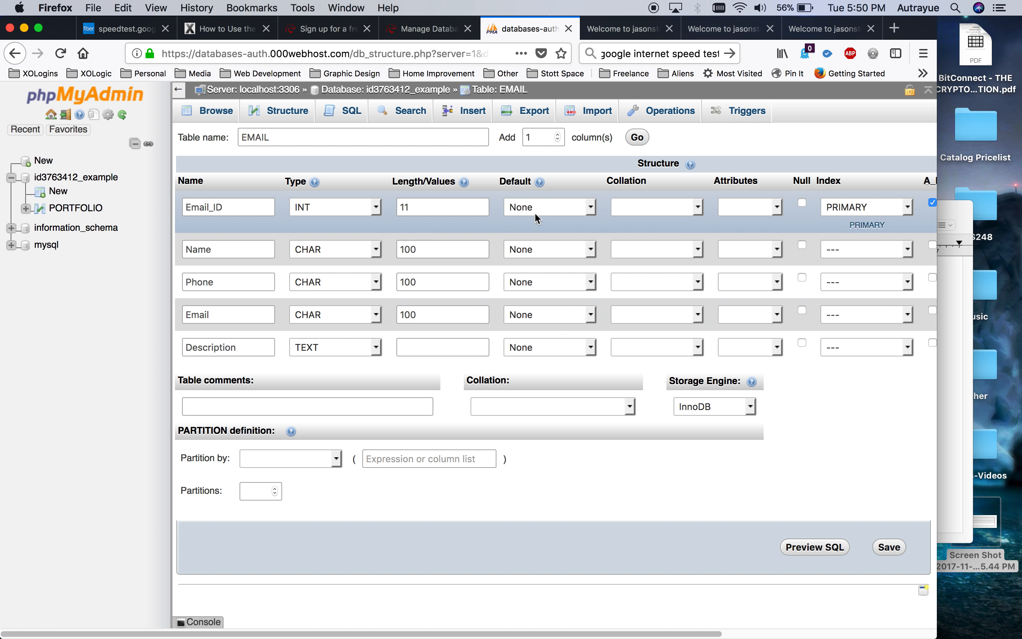
pyautogui.click(893, 549)
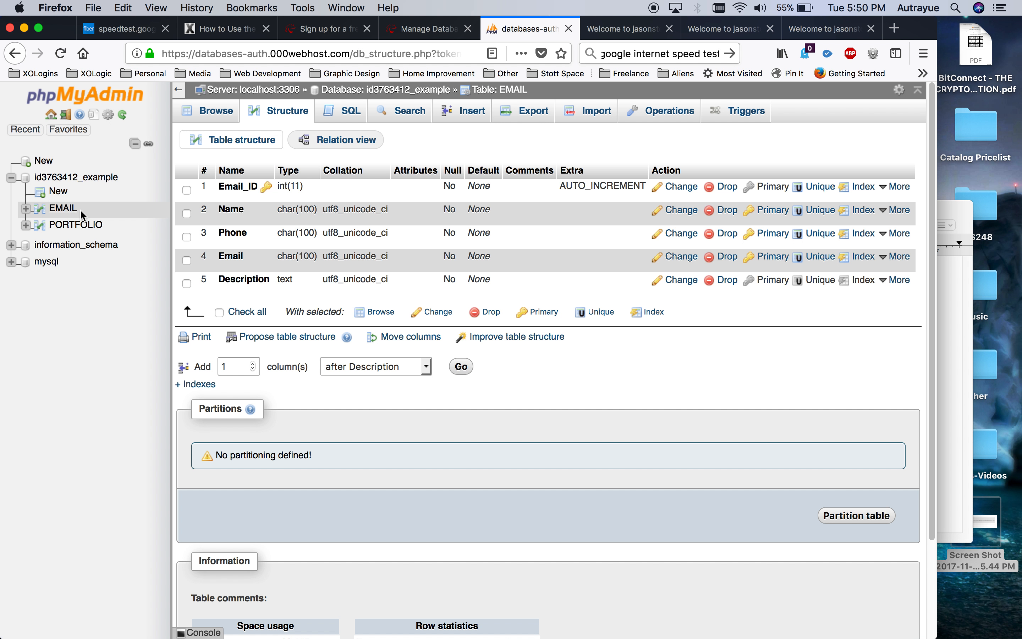
# Browse the empty EMAIL and PORTFOLIO tables, then bring up EMAIL's Insert form.
pyautogui.click(61, 211)
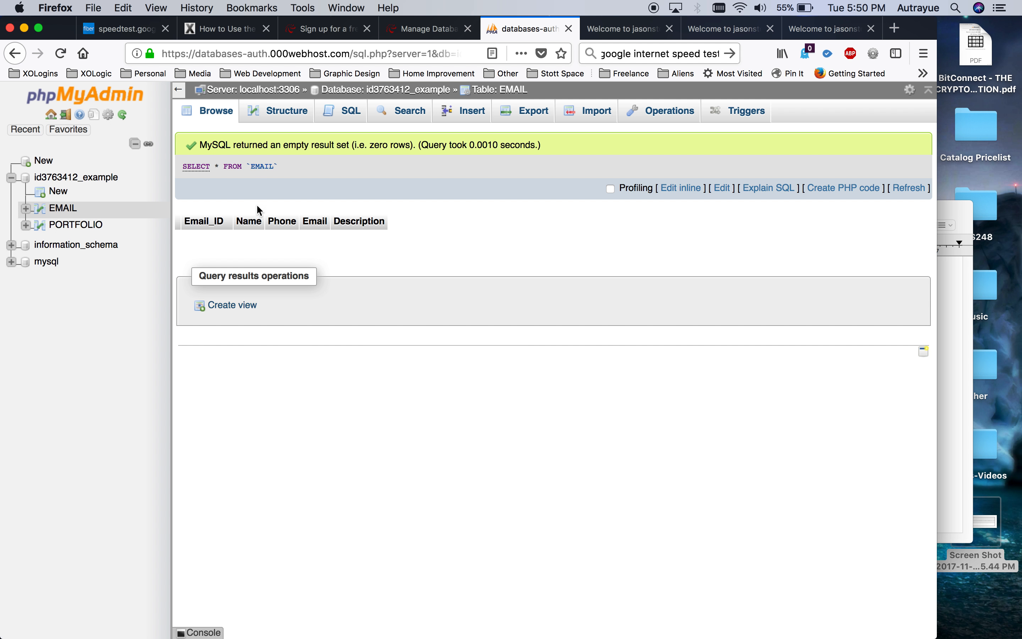
pyautogui.click(89, 225)
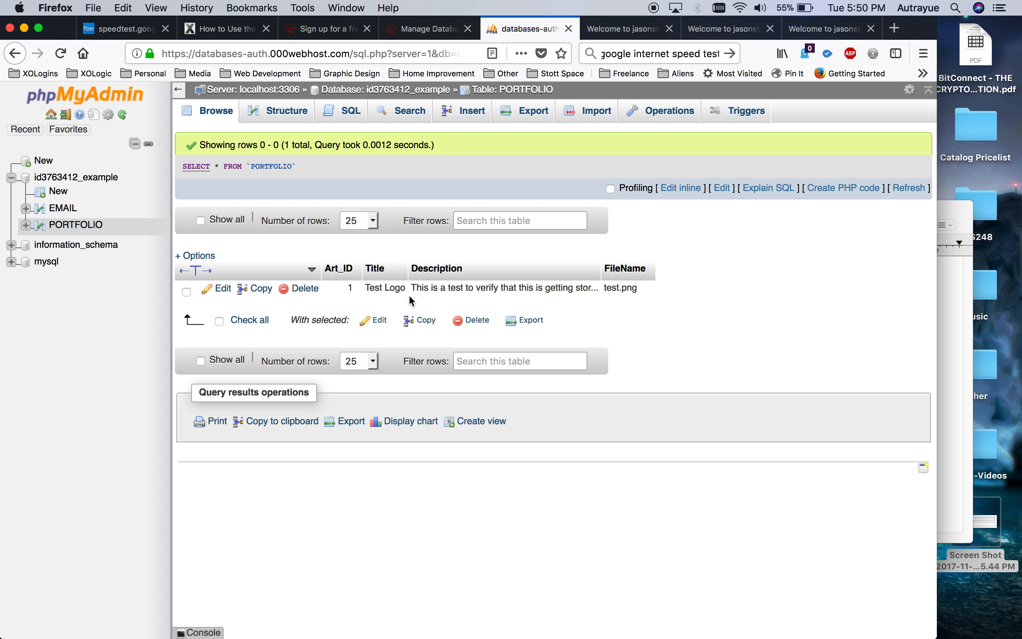
pyautogui.click(67, 211)
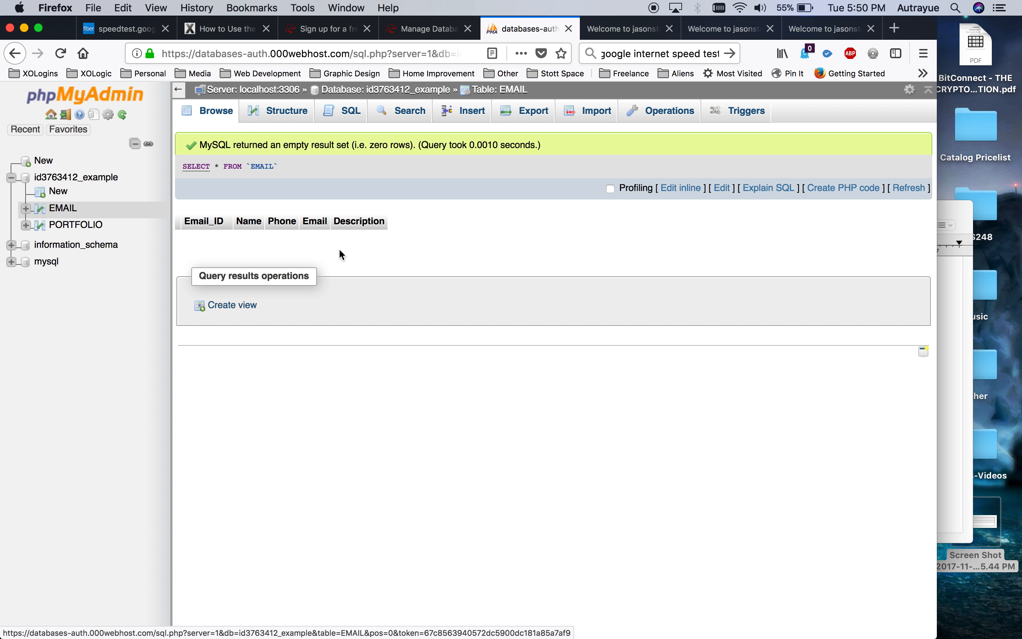
pyautogui.click(464, 114)
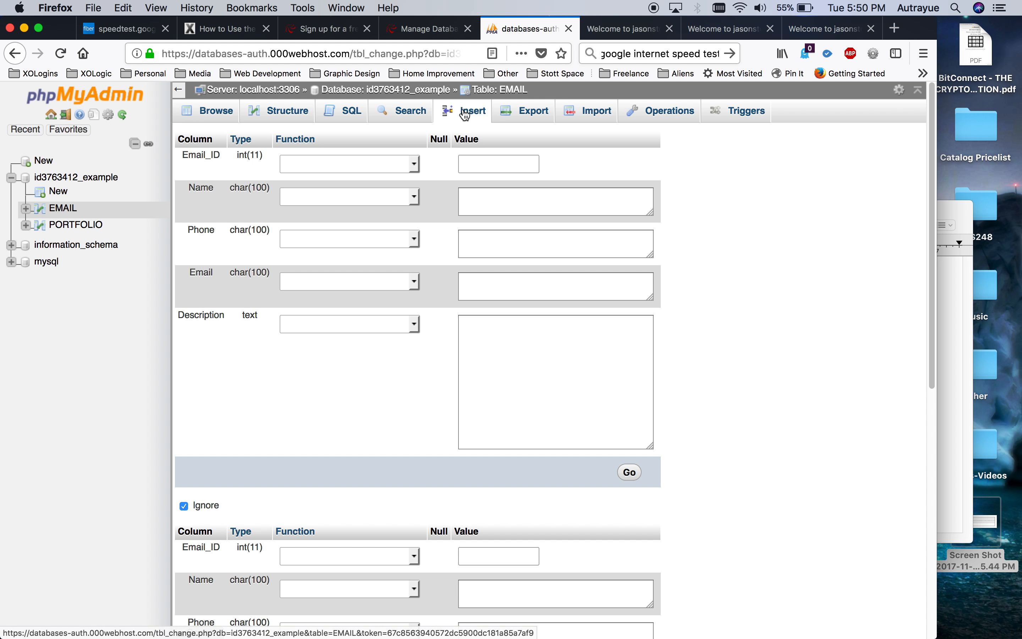
# Fill in the contact's name and phone number for the new EMAIL row.
pyautogui.click(484, 163)
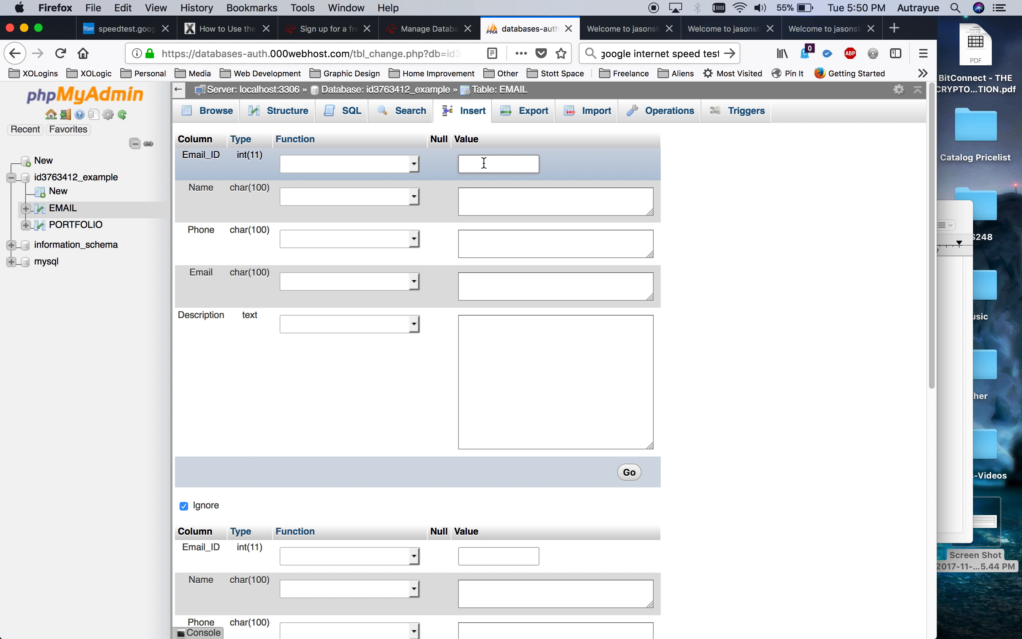
pyautogui.click(484, 195)
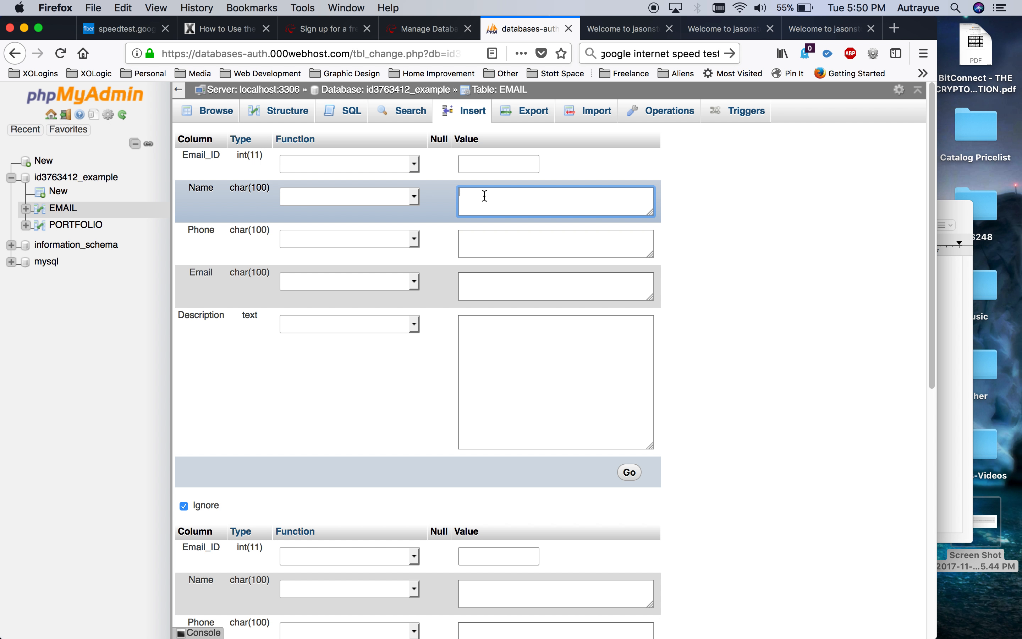
pyautogui.click(484, 235)
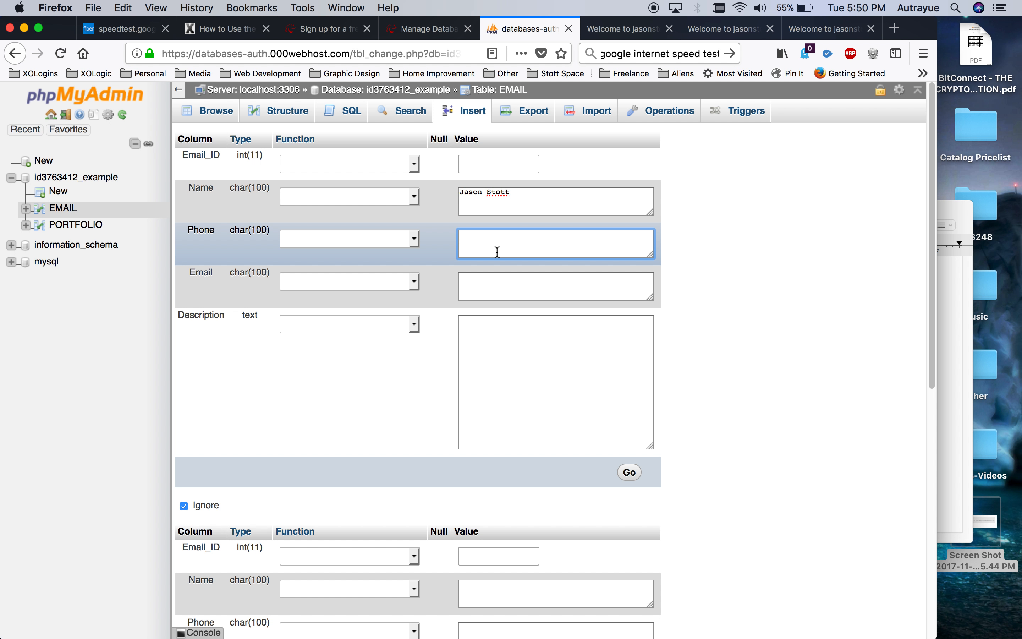
pyautogui.write('999')
pyautogui.press('BackSpace')
pyautogui.press('BackSpace')
pyautogui.press('BackSpace')
pyautogui.press('BackSpace')
pyautogui.press('BackSpace')
pyautogui.press('BackSpace')
# Add the e-mail address and description 'This is just another test to verify that this works.', then insert the row.
pyautogui.click(503, 290)
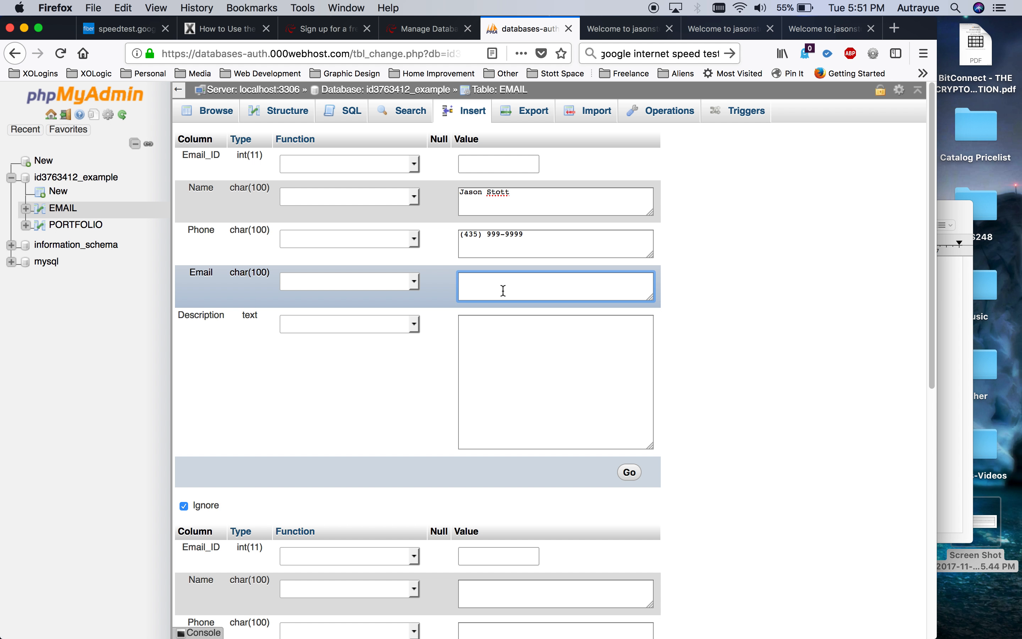
pyautogui.write('test@email.com')
pyautogui.click(546, 360)
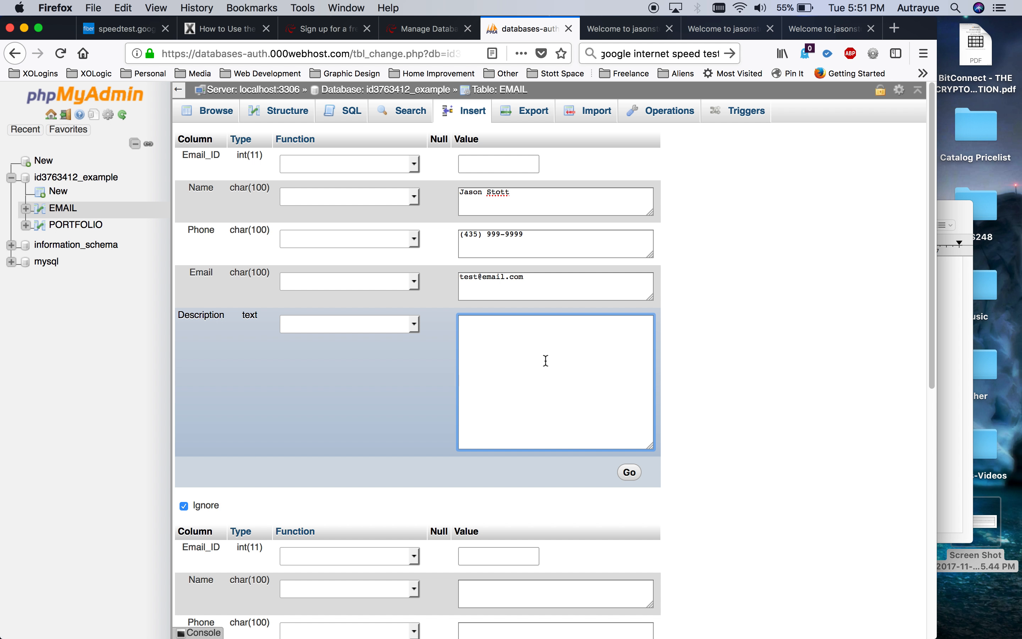
pyautogui.write('This is just another test to everif')
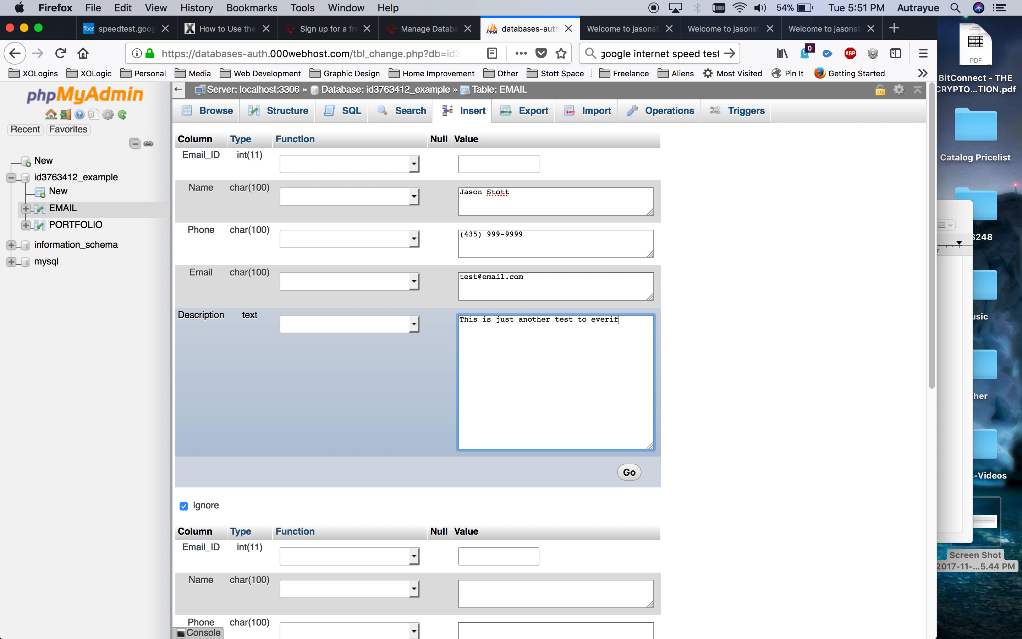
pyautogui.press('BackSpace')
pyautogui.press('BackSpace')
pyautogui.press('BackSpace')
pyautogui.press('BackSpace')
pyautogui.write('verify that this w')
pyautogui.click(629, 472)
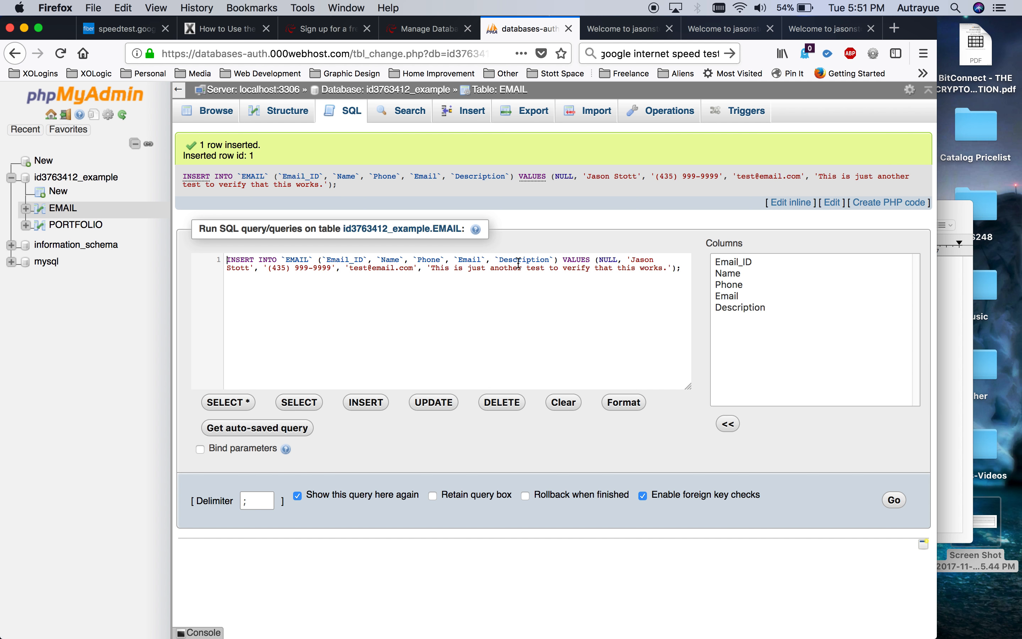
pyautogui.click(289, 125)
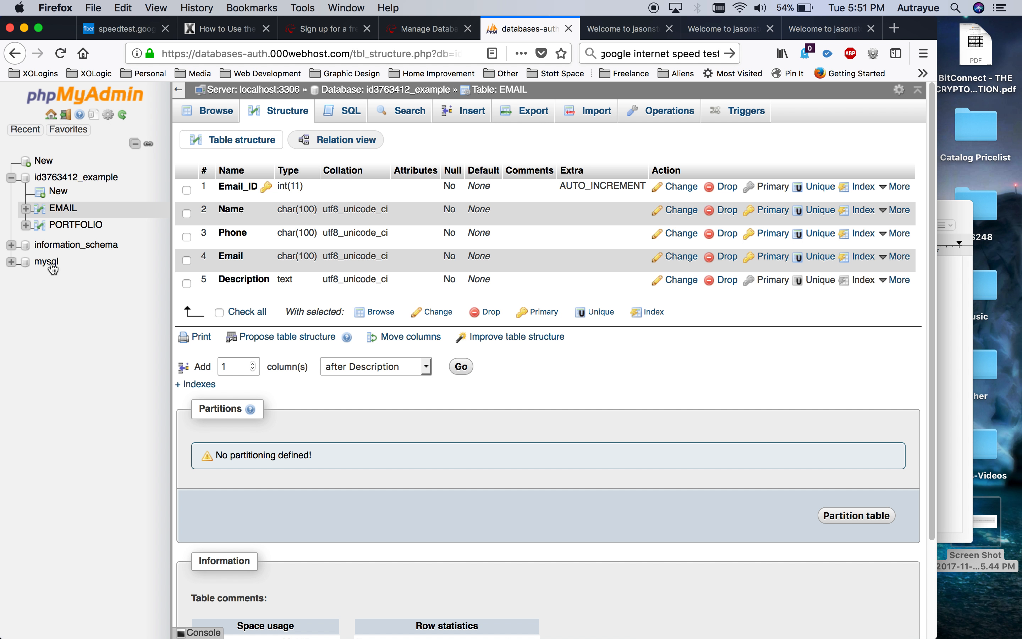
# Check the rows in EMAIL and PORTFOLIO, then return to the 000webhost Manage Databases page.
pyautogui.click(64, 209)
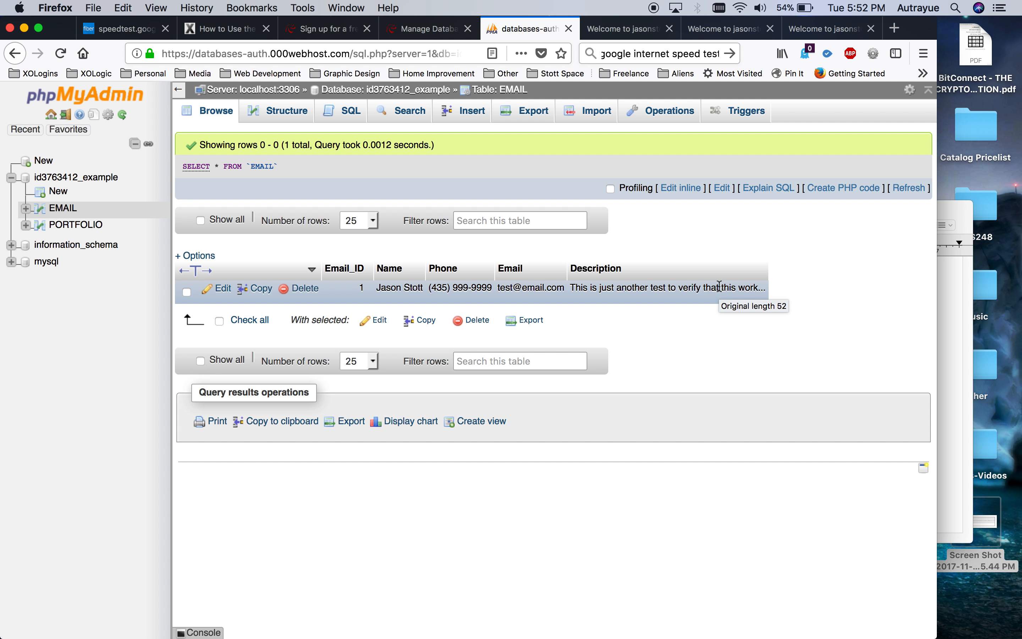
pyautogui.click(90, 226)
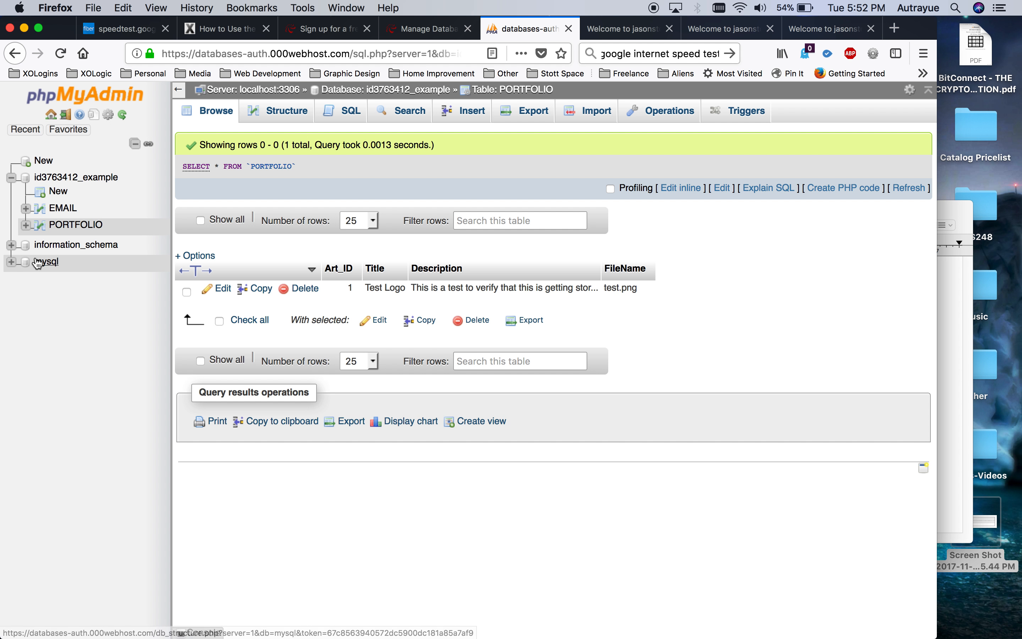
pyautogui.rightClick(60, 211)
pyautogui.press('Escape')
pyautogui.click(60, 209)
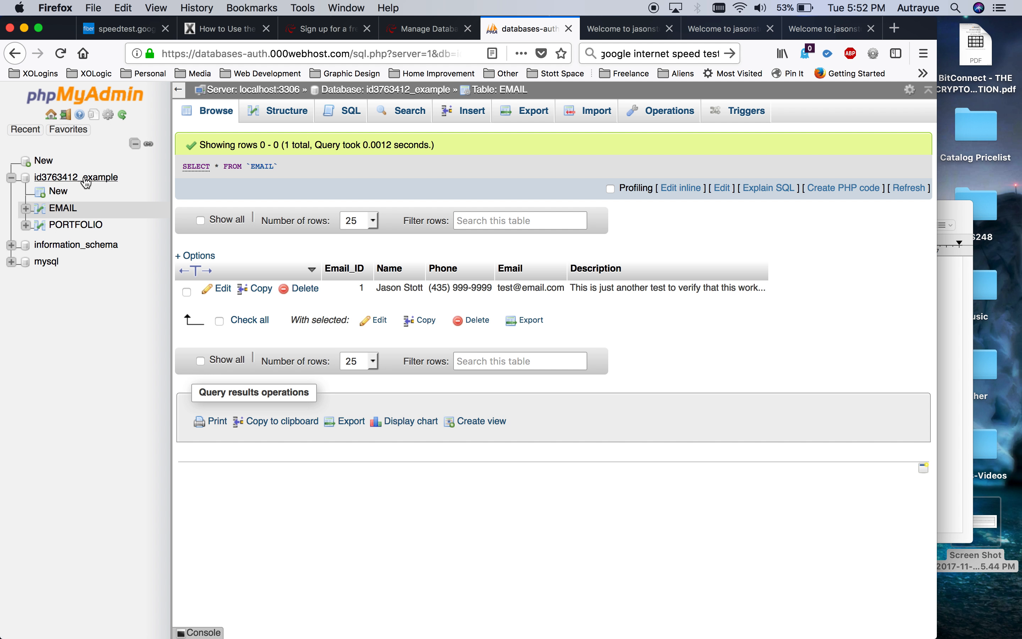
pyautogui.click(434, 25)
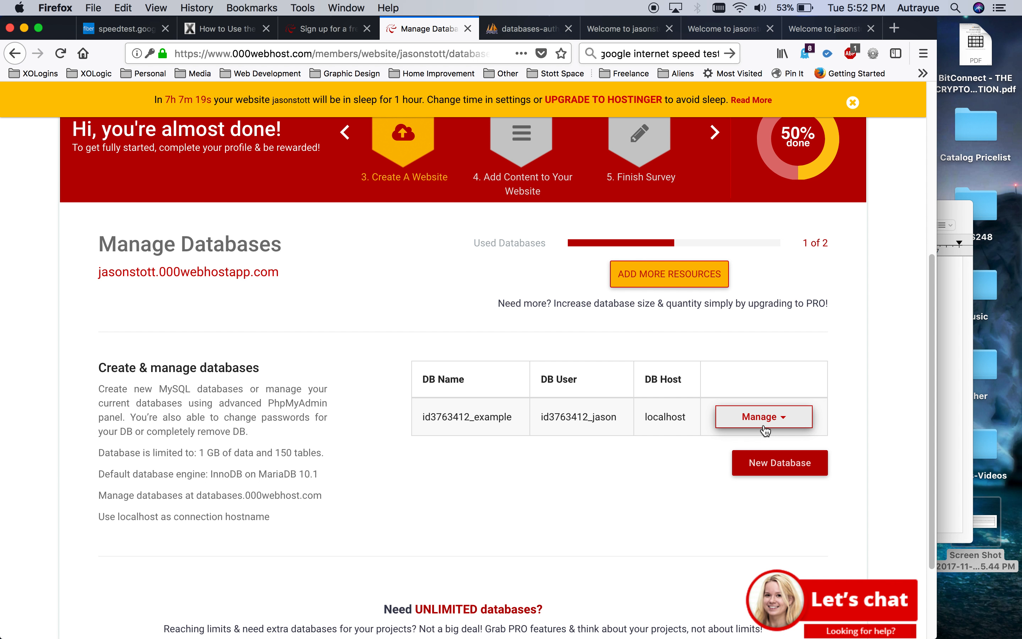
# Close the two extra site welcome tabs and return to the phpMyAdmin tab.
pyautogui.click(512, 29)
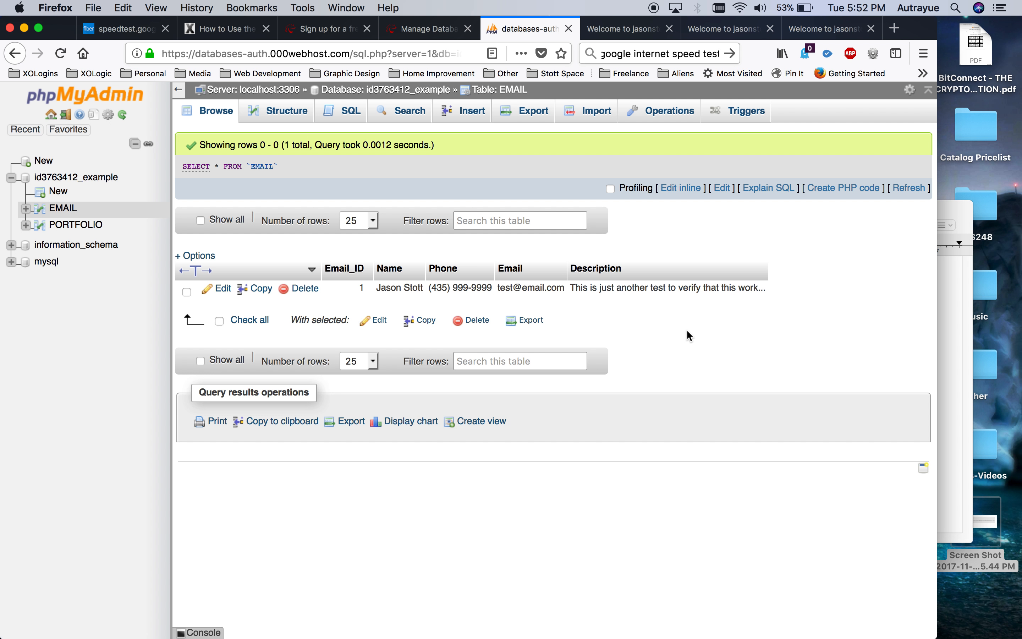
pyautogui.click(625, 29)
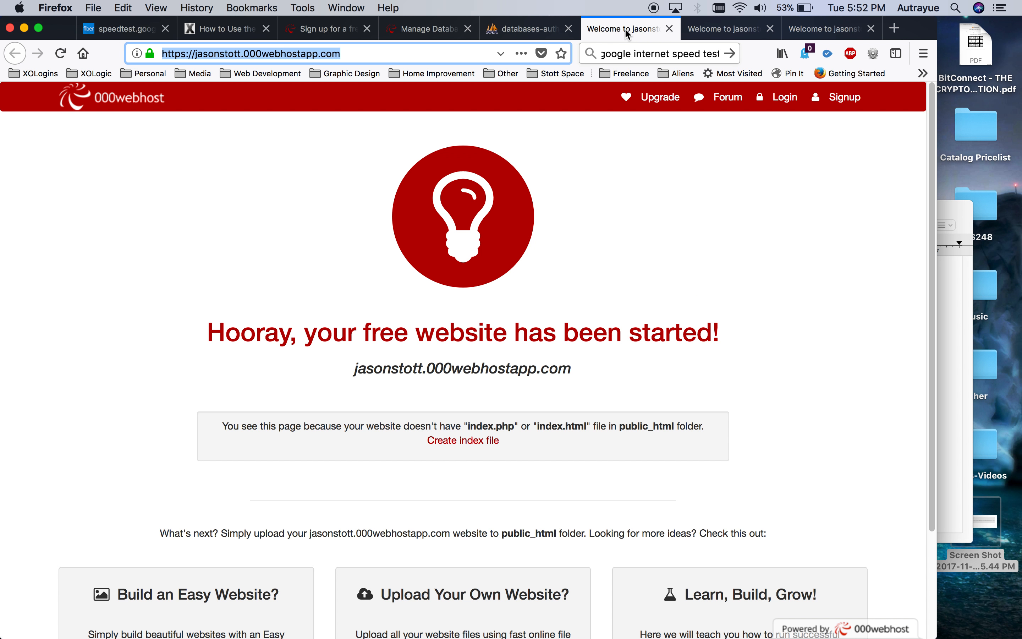
pyautogui.click(669, 28)
pyautogui.click(669, 28)
pyautogui.click(669, 29)
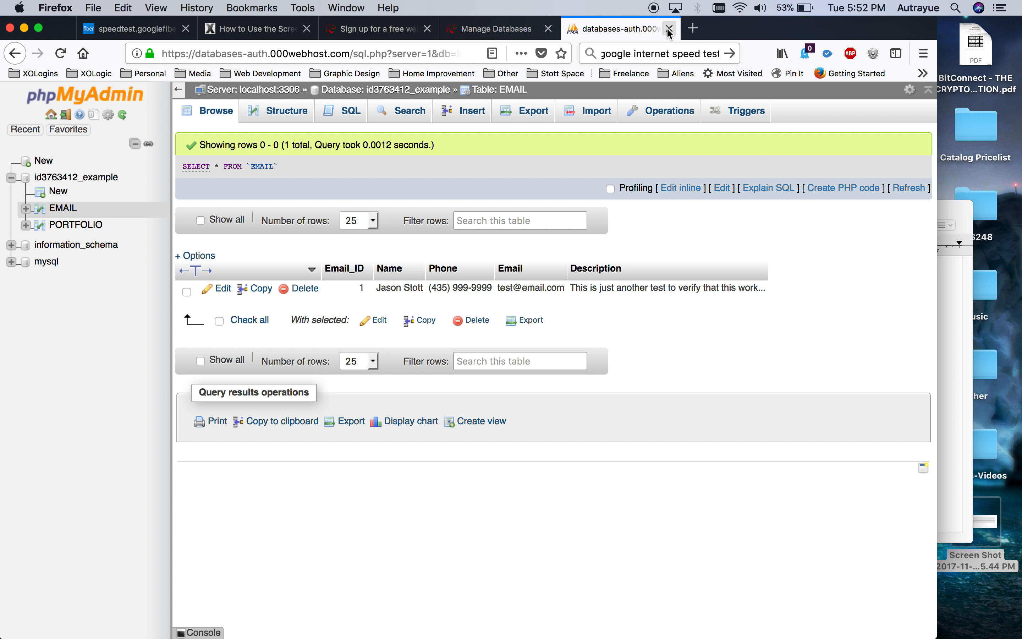
pyautogui.click(612, 29)
pyautogui.click(490, 29)
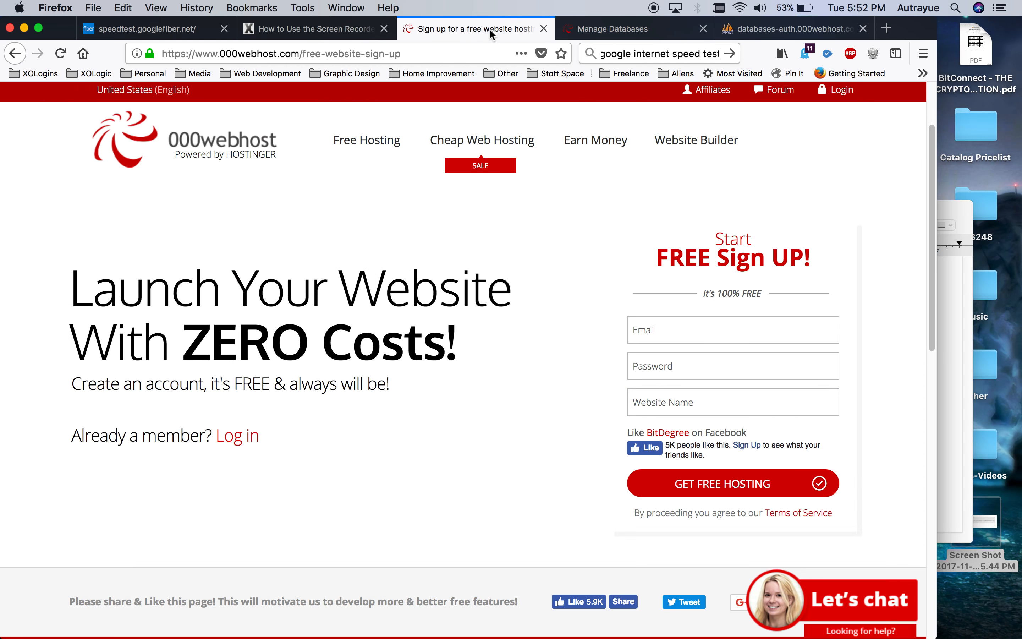
pyautogui.click(616, 28)
pyautogui.click(773, 28)
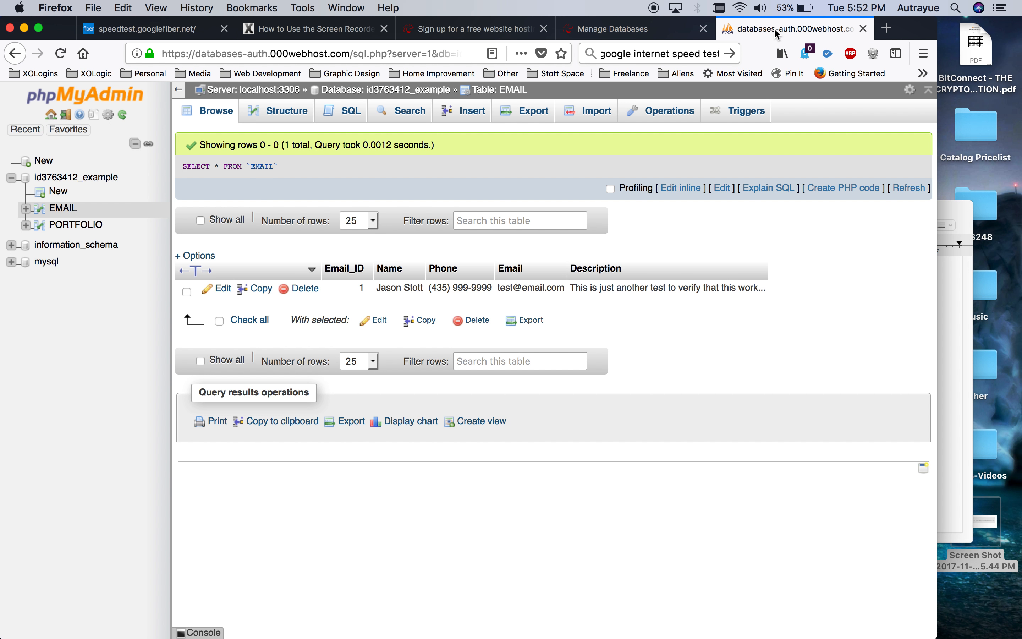
# Check the assignment notes in TextEdit, then browse the PORTFOLIO table's Test Logo row.
pyautogui.click(941, 369)
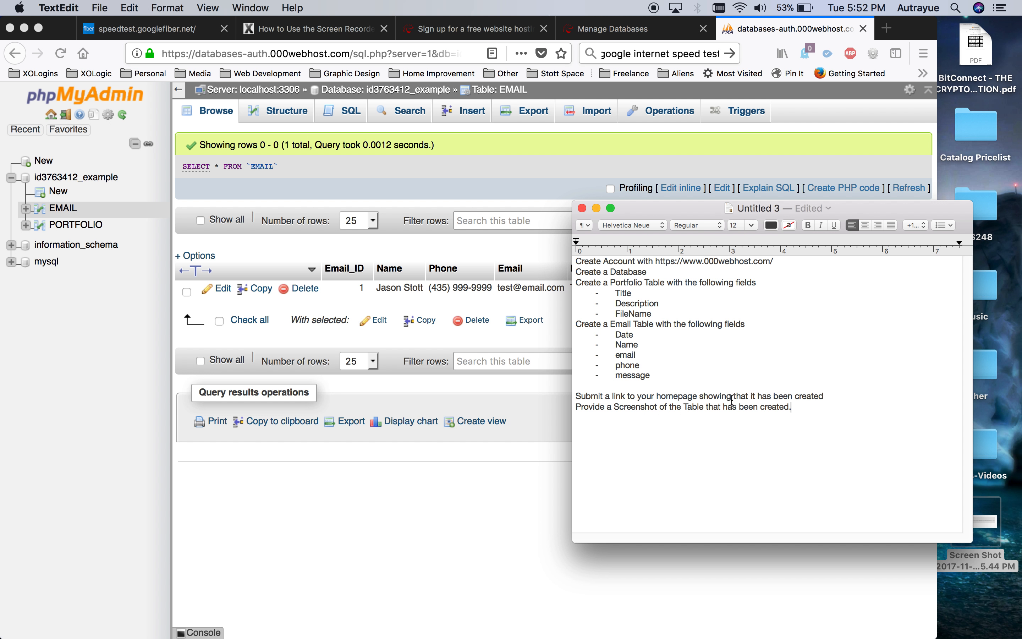
pyautogui.click(455, 496)
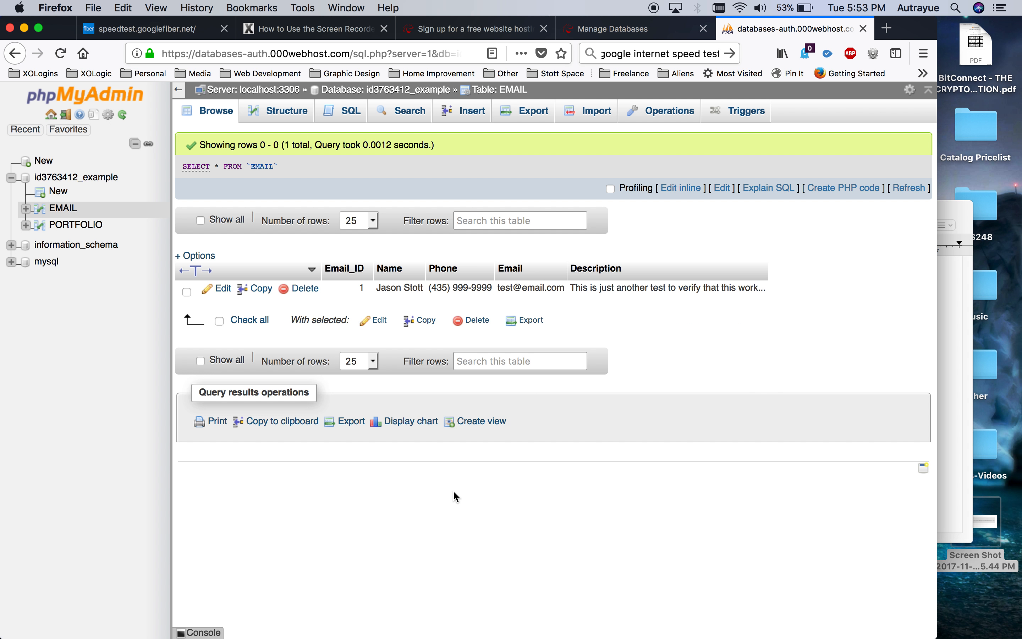
pyautogui.click(68, 225)
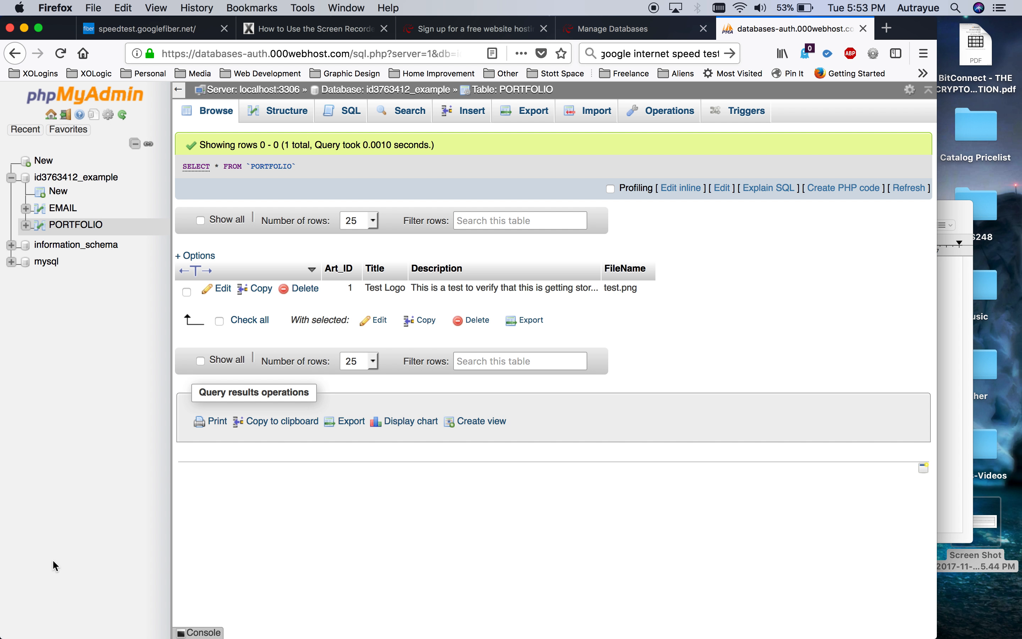
# Review rows and column structure of the EMAIL and PORTFOLIO tables, then return to Manage Databases.
pyautogui.click(59, 211)
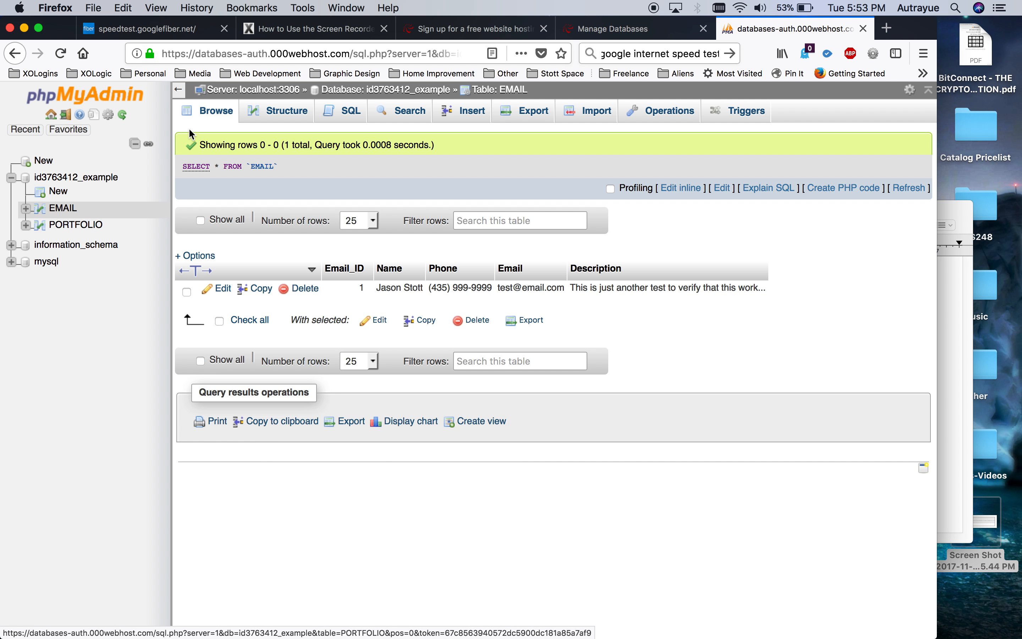
pyautogui.click(288, 116)
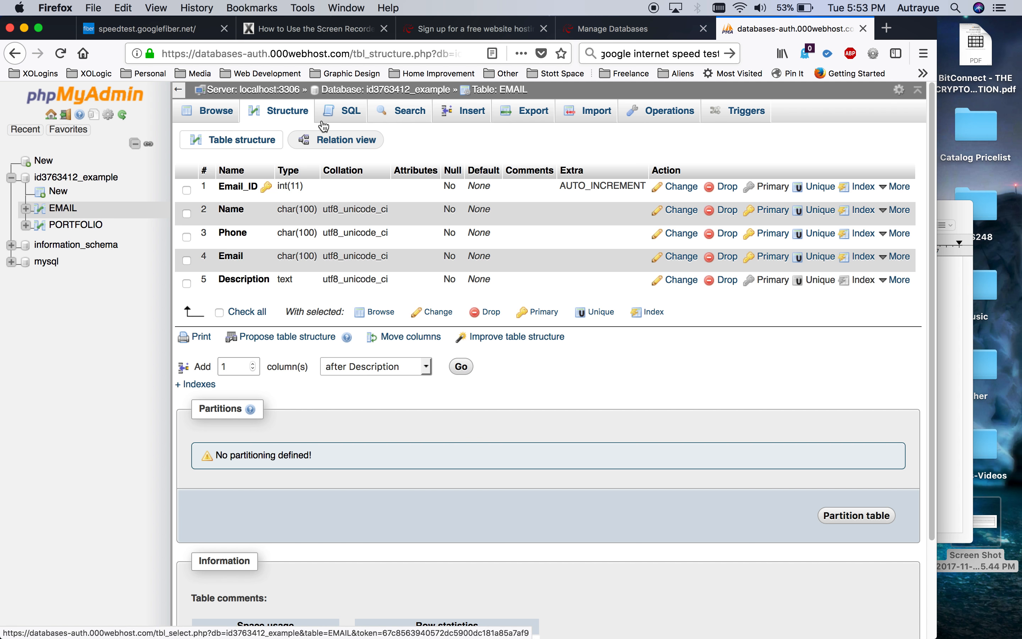
pyautogui.click(75, 224)
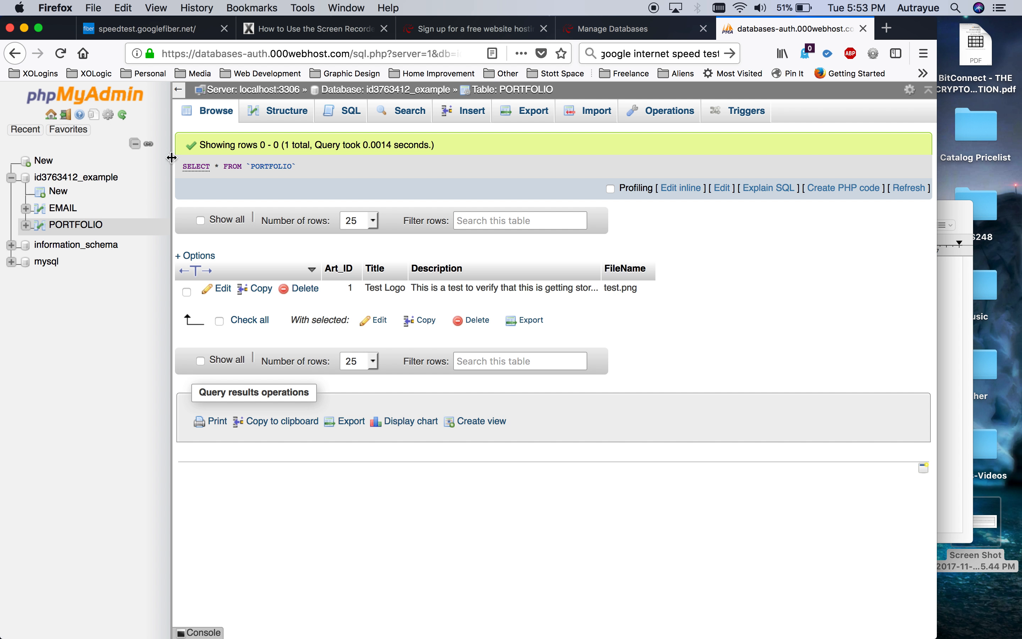
pyautogui.click(279, 115)
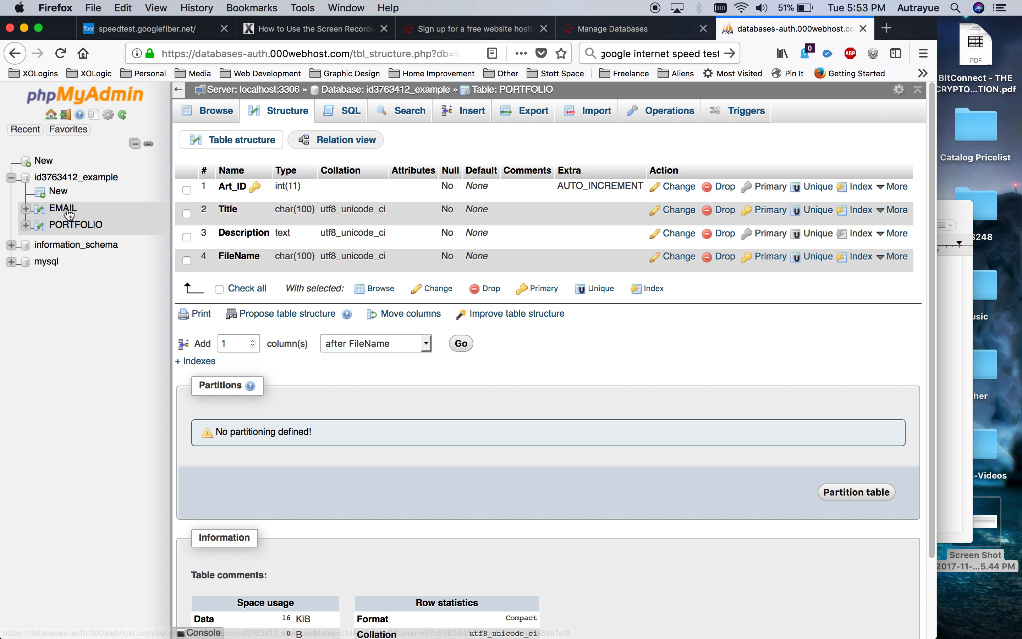
pyautogui.click(633, 28)
pyautogui.click(269, 285)
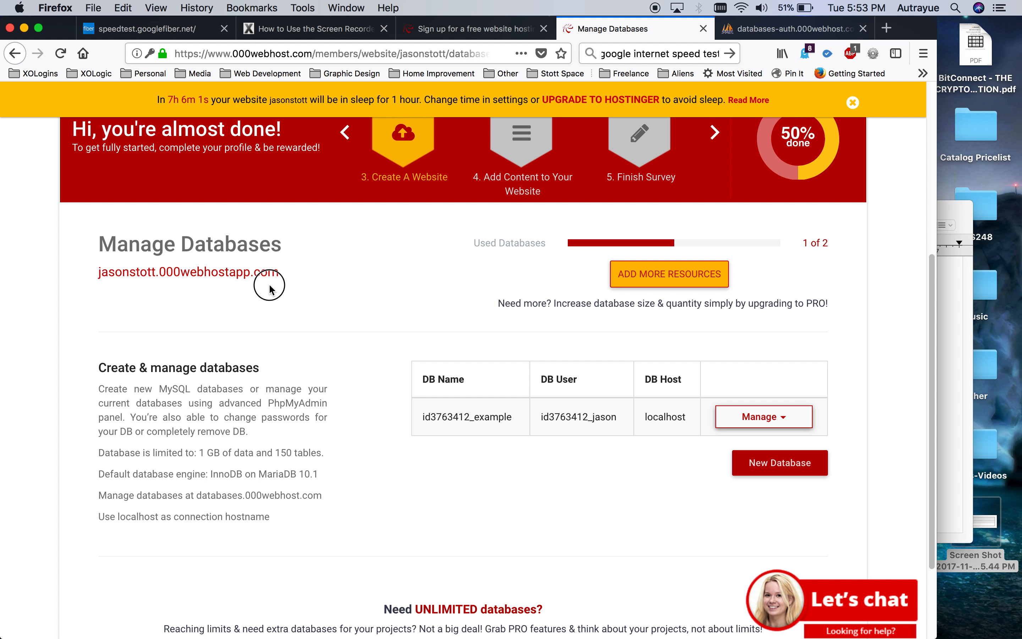
# Open the hosted website from Manage Databases in a new tab and select its address.
pyautogui.click(87, 276)
pyautogui.moveTo(87, 277); pyautogui.dragTo(138, 275)
pyautogui.click(152, 284)
pyautogui.click(238, 276)
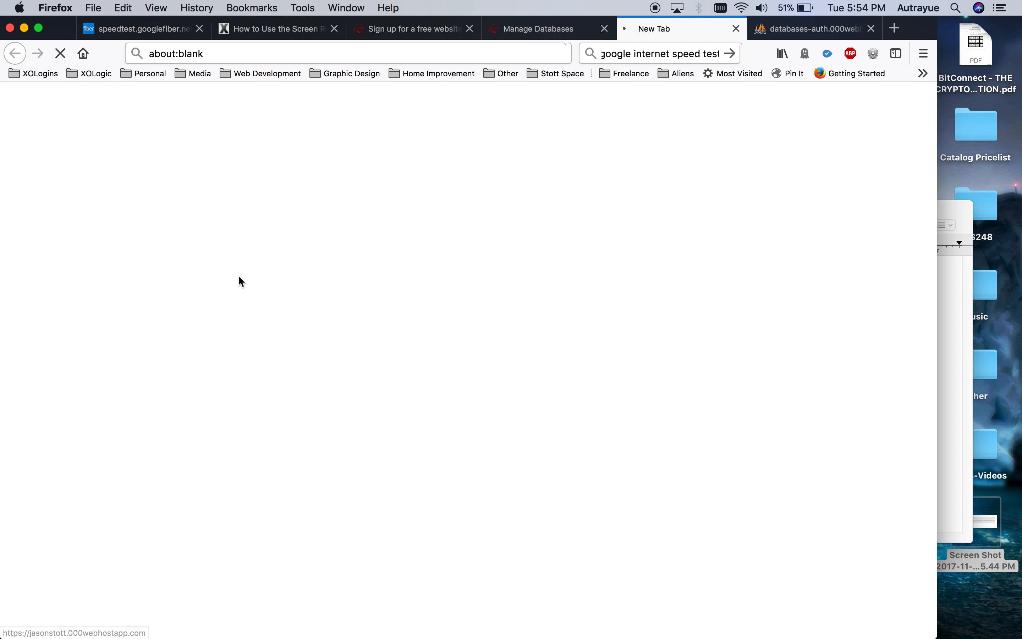
pyautogui.click(404, 55)
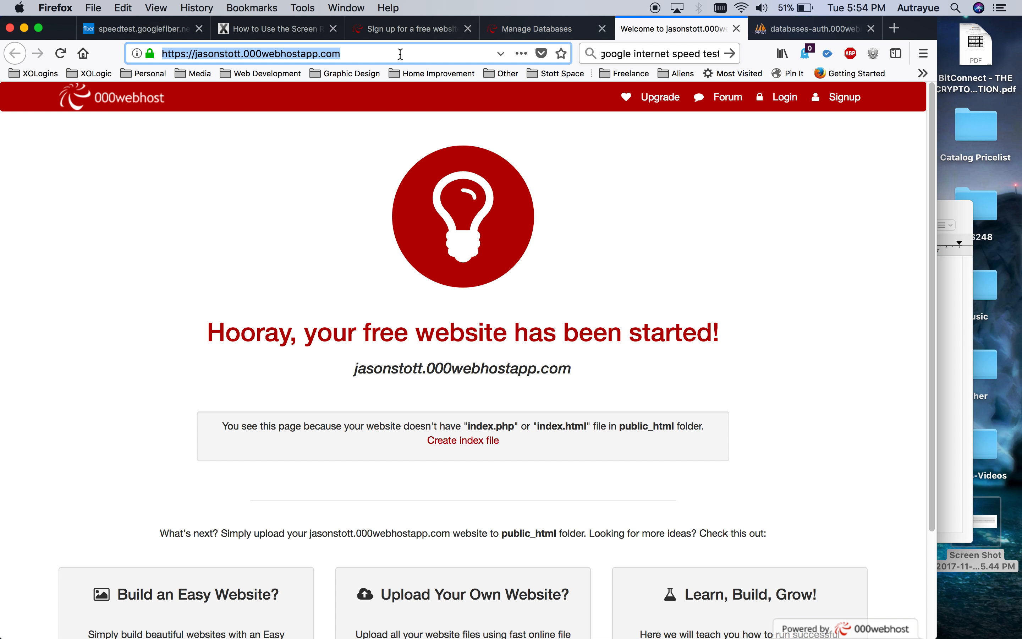
# Cycle through the open tabs and settle on the empty free sign-up page.
pyautogui.click(401, 31)
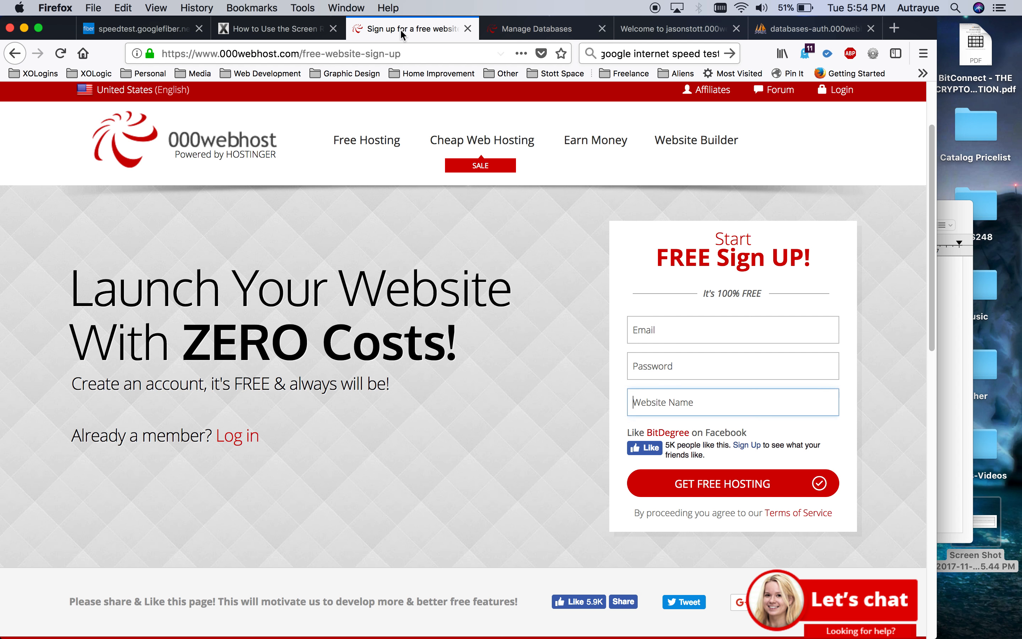
pyautogui.click(549, 31)
pyautogui.click(411, 248)
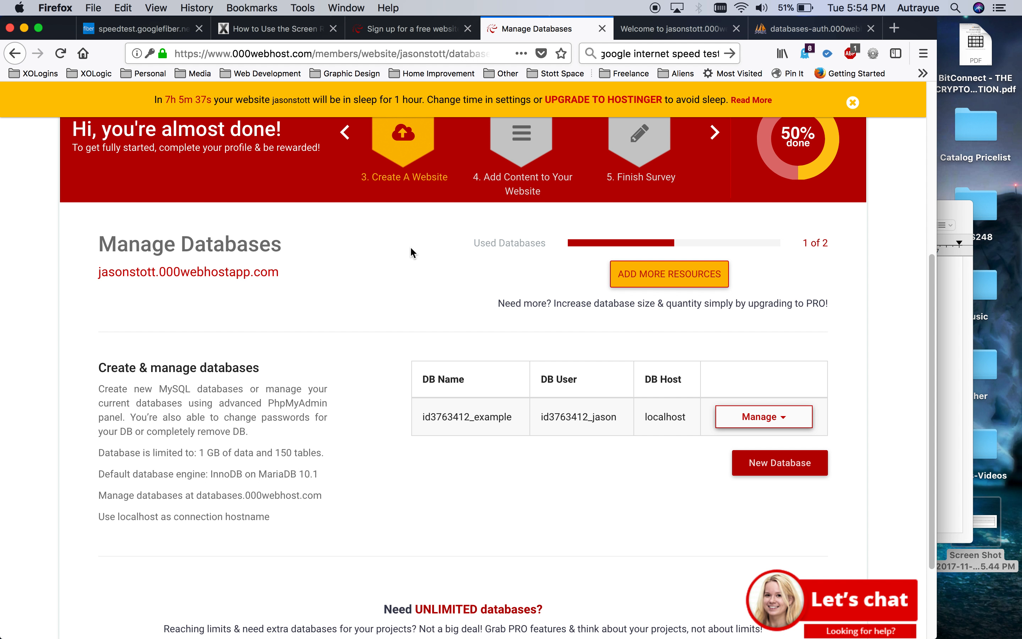
pyautogui.click(254, 30)
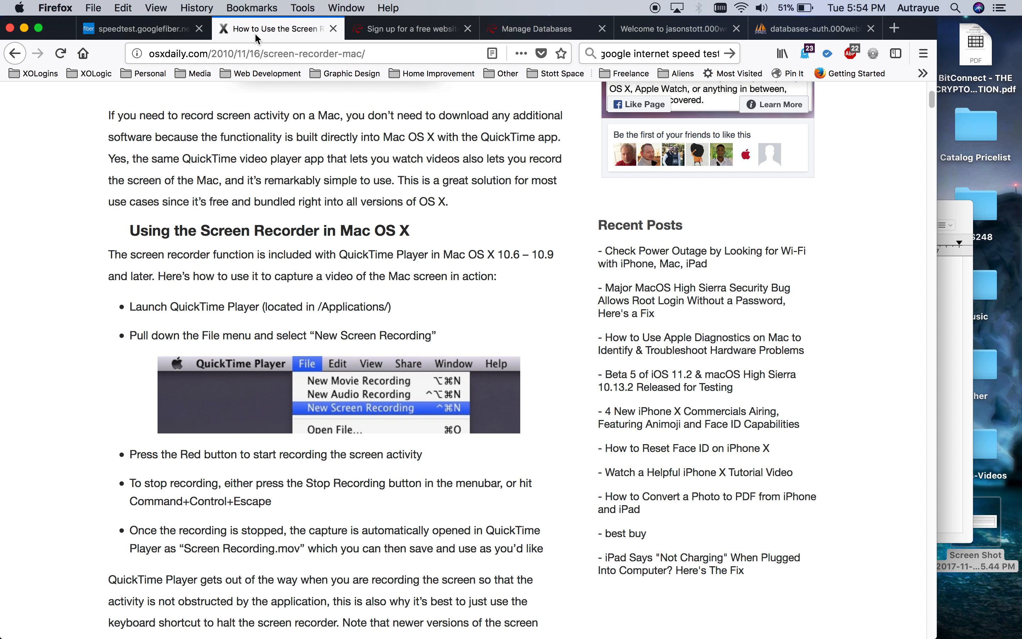
pyautogui.click(380, 29)
pyautogui.click(538, 32)
pyautogui.click(454, 36)
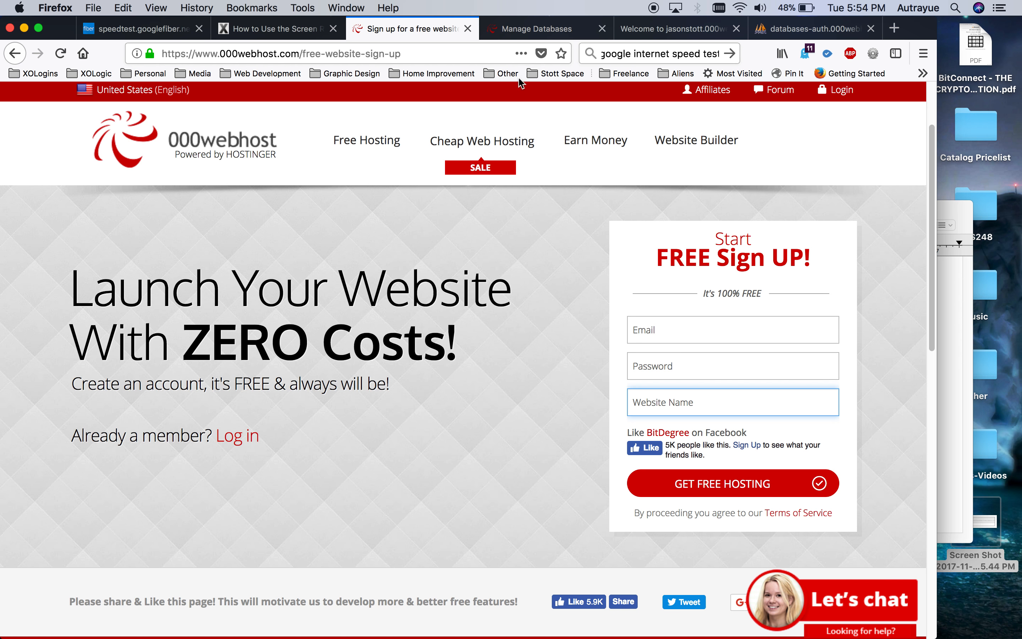